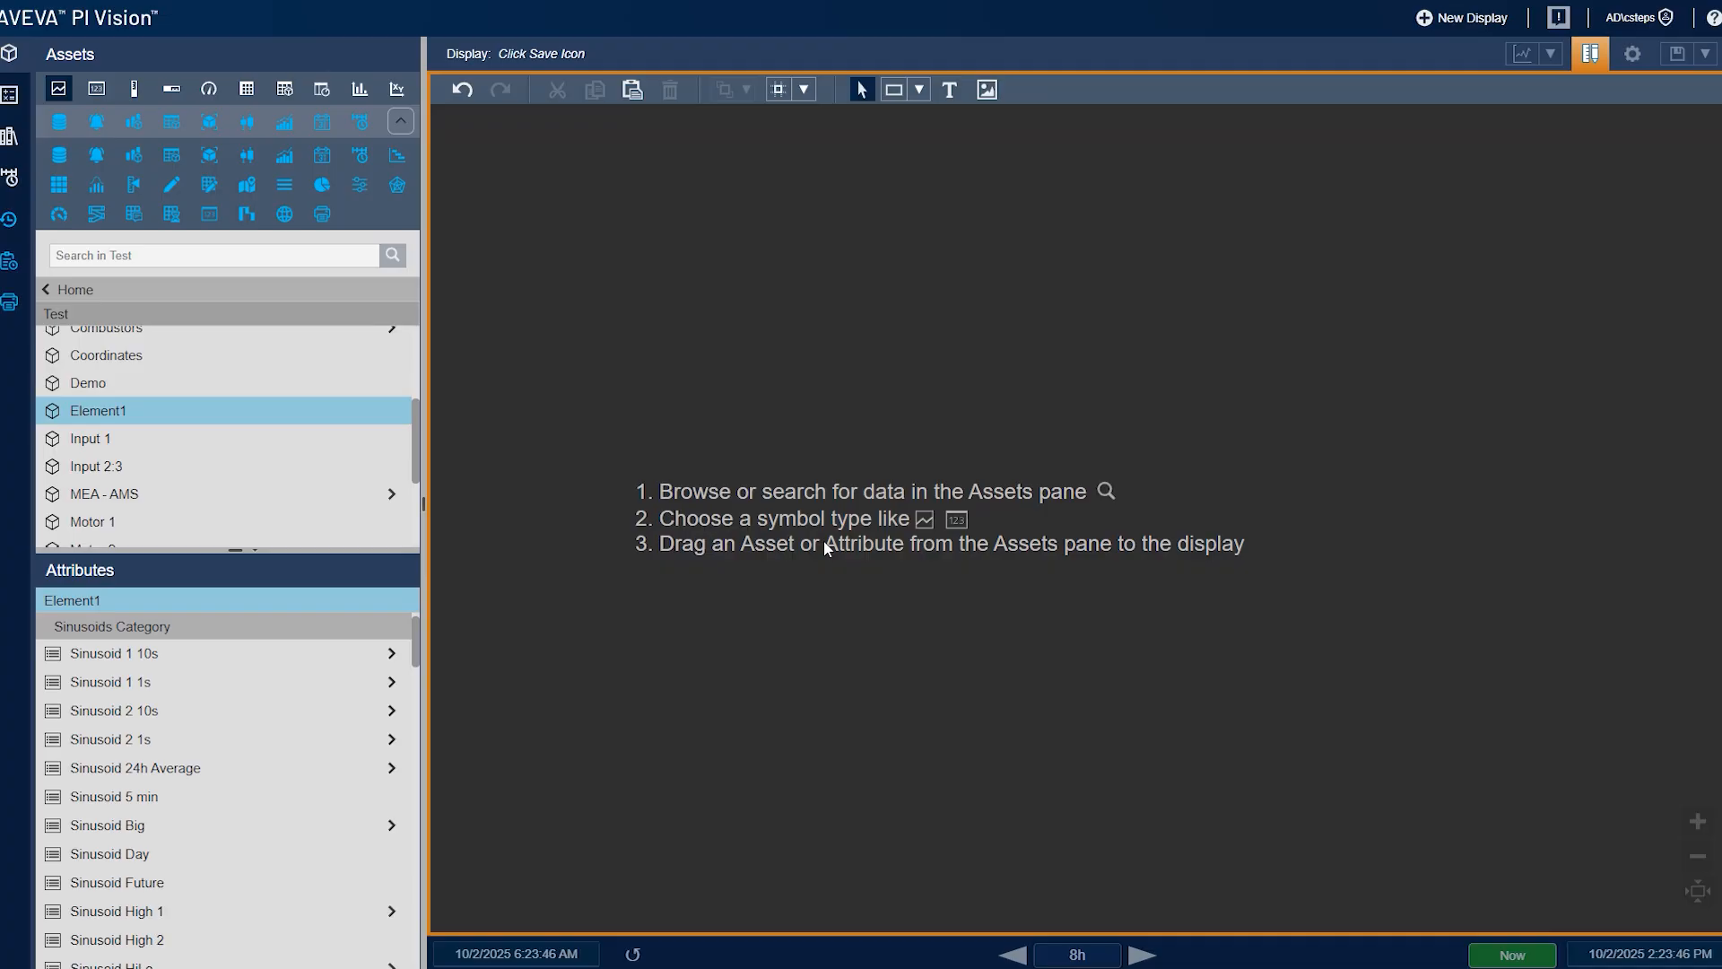
Add a large Linear Gauge of Element1's Sinusoid 1 10s attribute to the display and shift the time range back 8 hours
{"action": "left_click", "coordinate": [59, 215]}
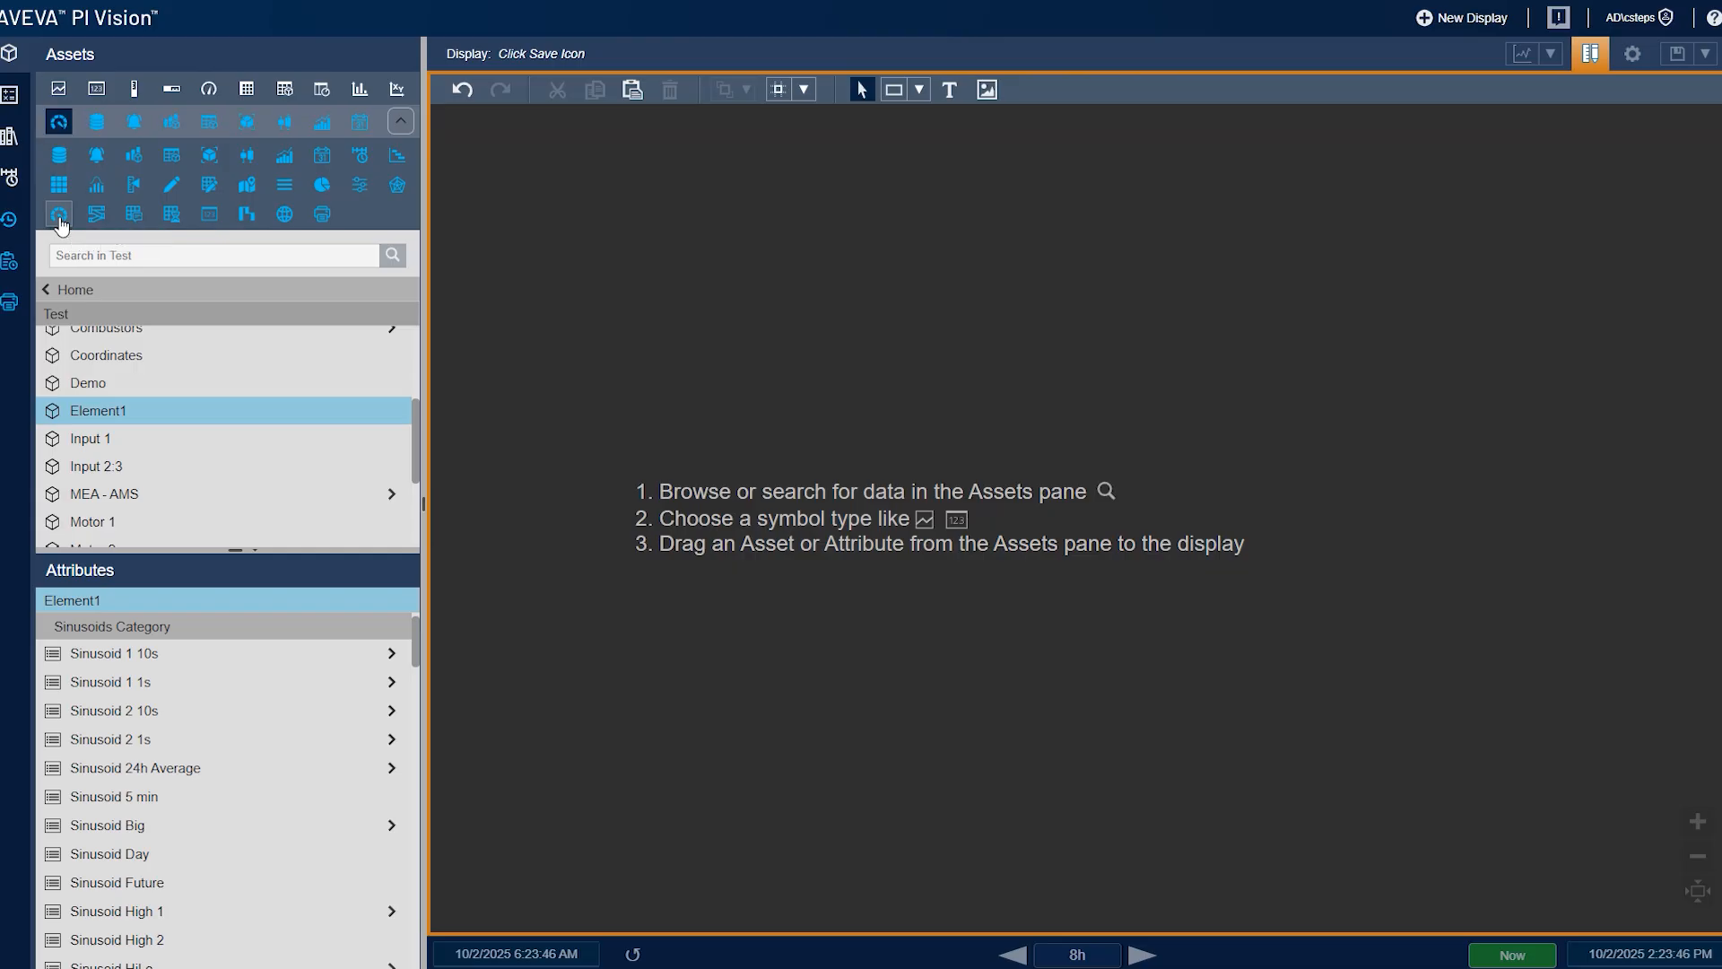
{"action": "left_click", "coordinate": [161, 659]}
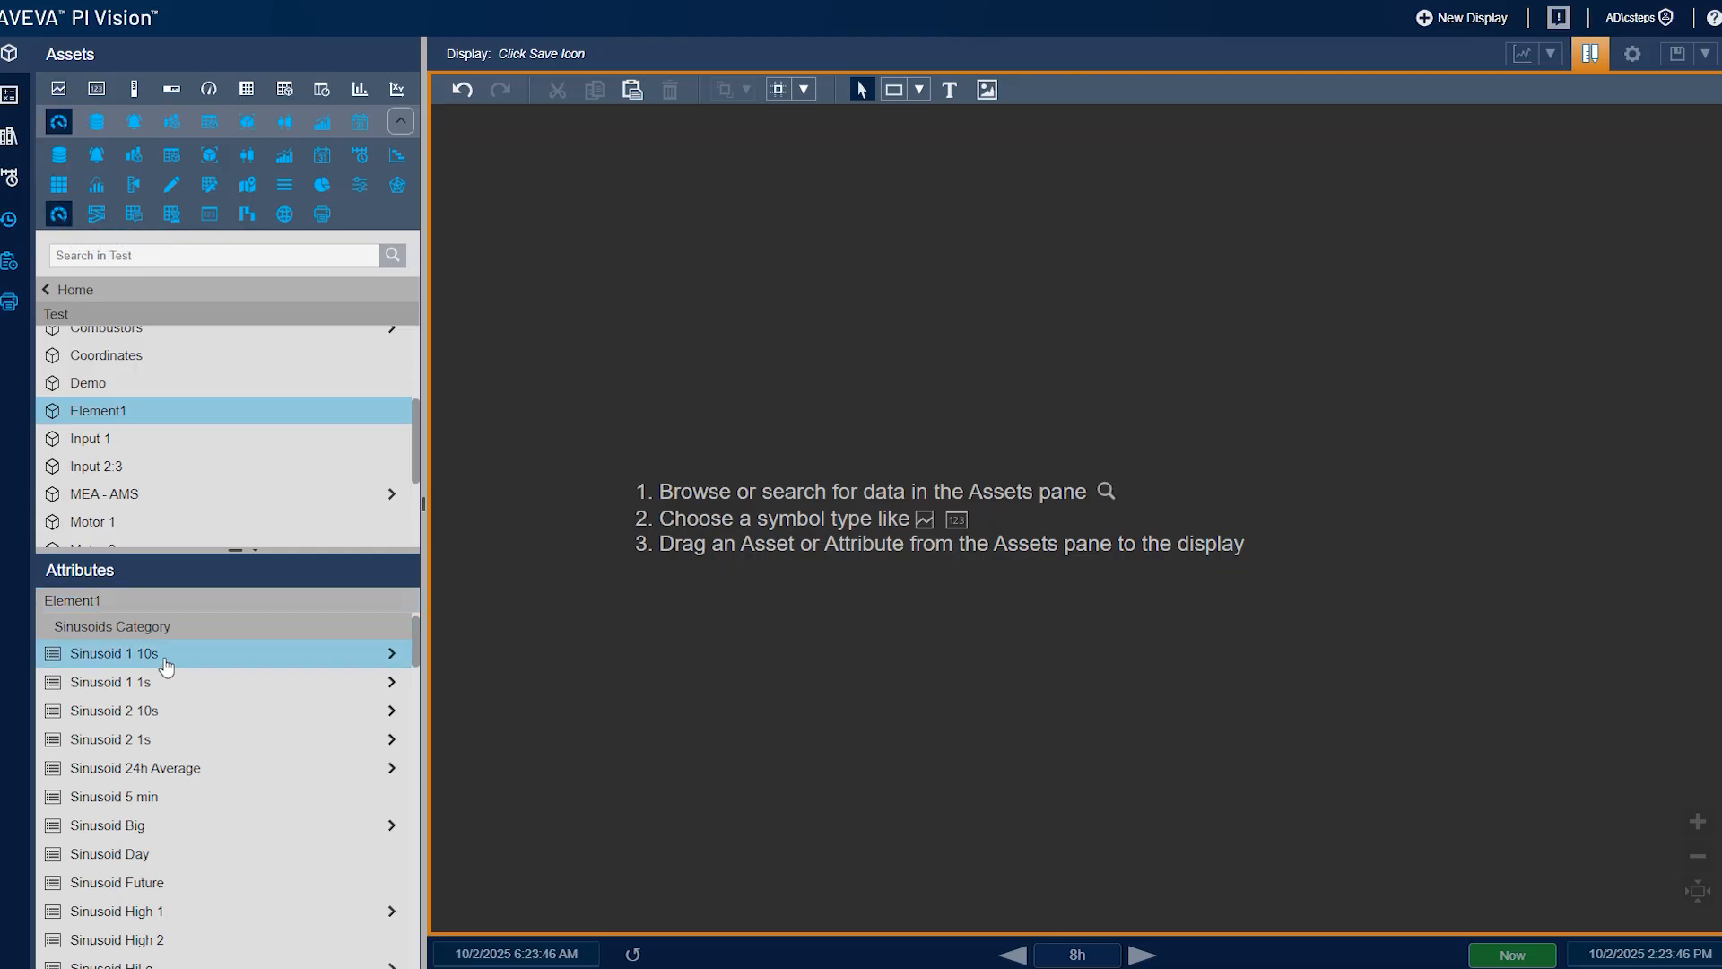
{"action": "left_click_drag", "start_coordinate": [163, 661], "coordinate": [629, 224]}
{"action": "left_click_drag", "start_coordinate": [848, 402], "coordinate": [1097, 610]}
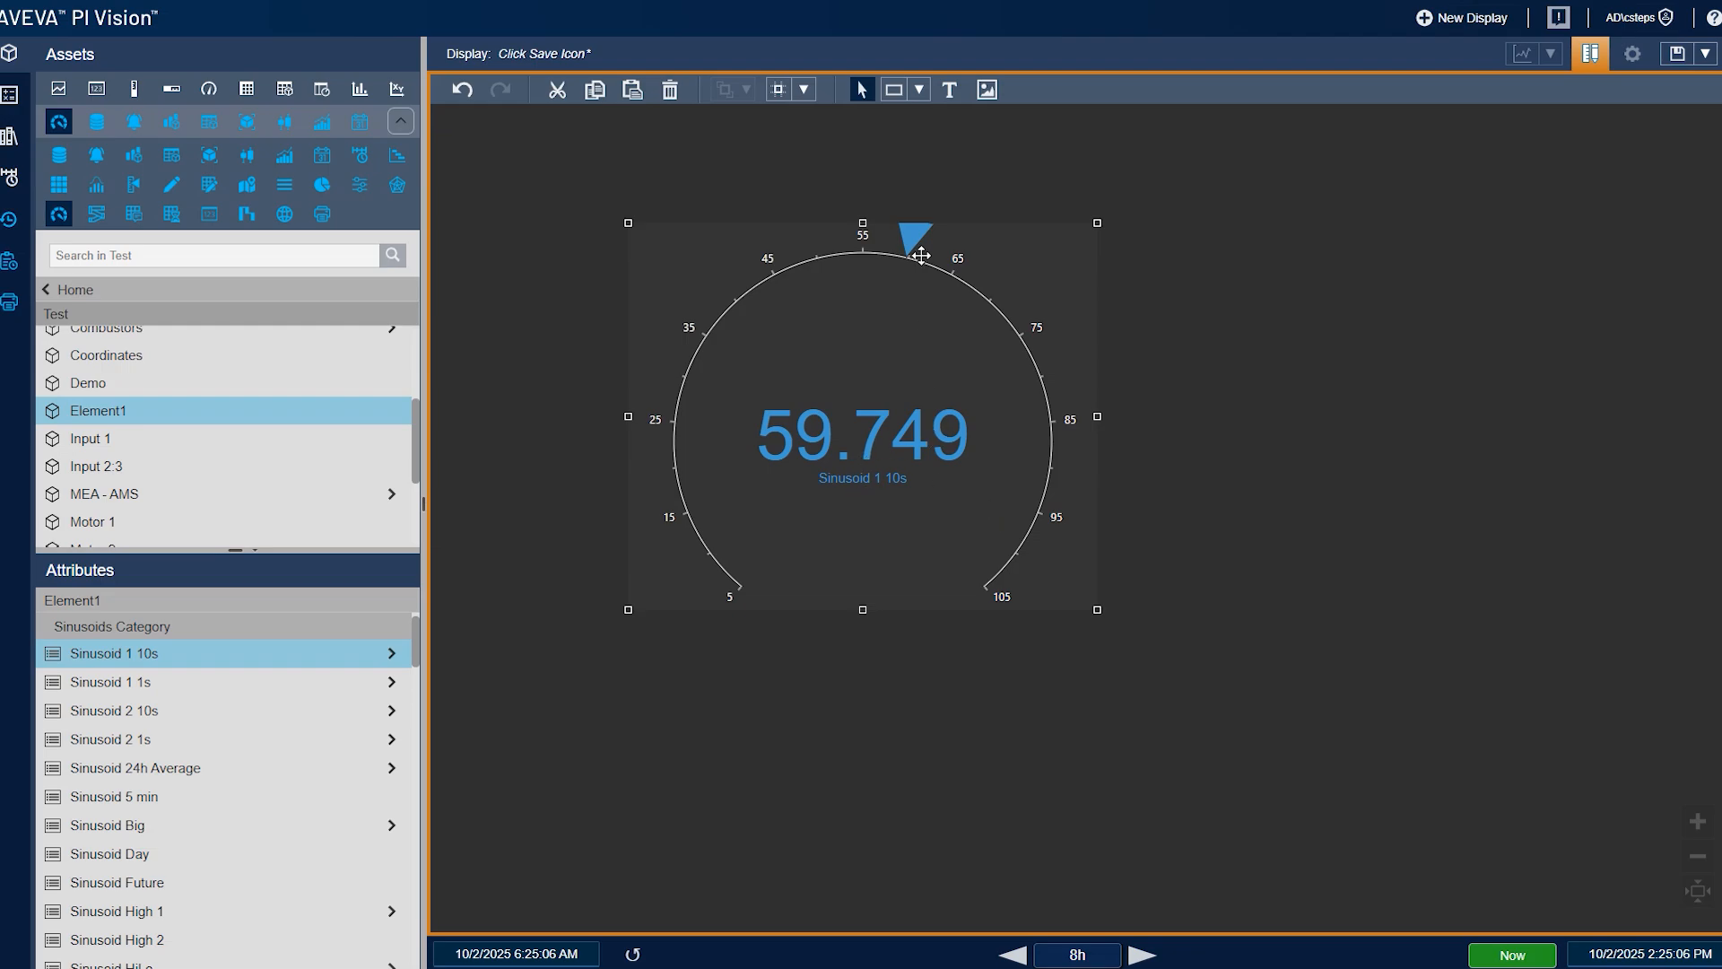
{"action": "left_click", "coordinate": [1017, 955]}
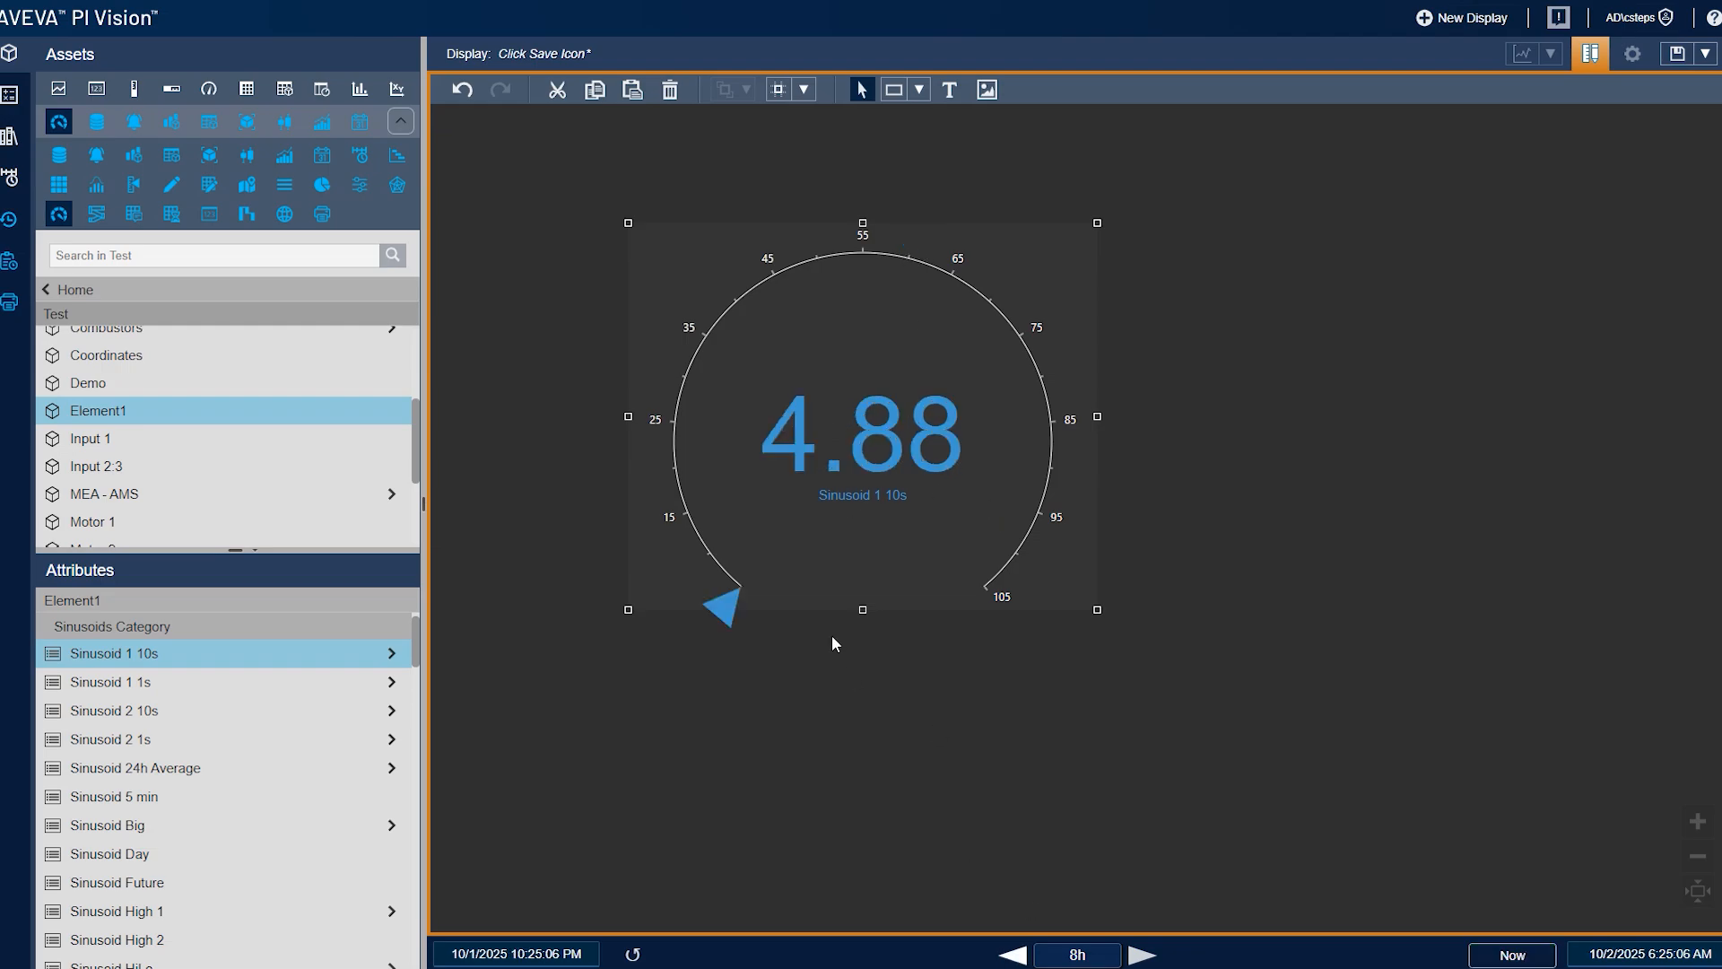
Add a multi-state to the gauge, coloring the upper CustomName state green and the lower LoLo state red
{"action": "right_click", "coordinate": [853, 416]}
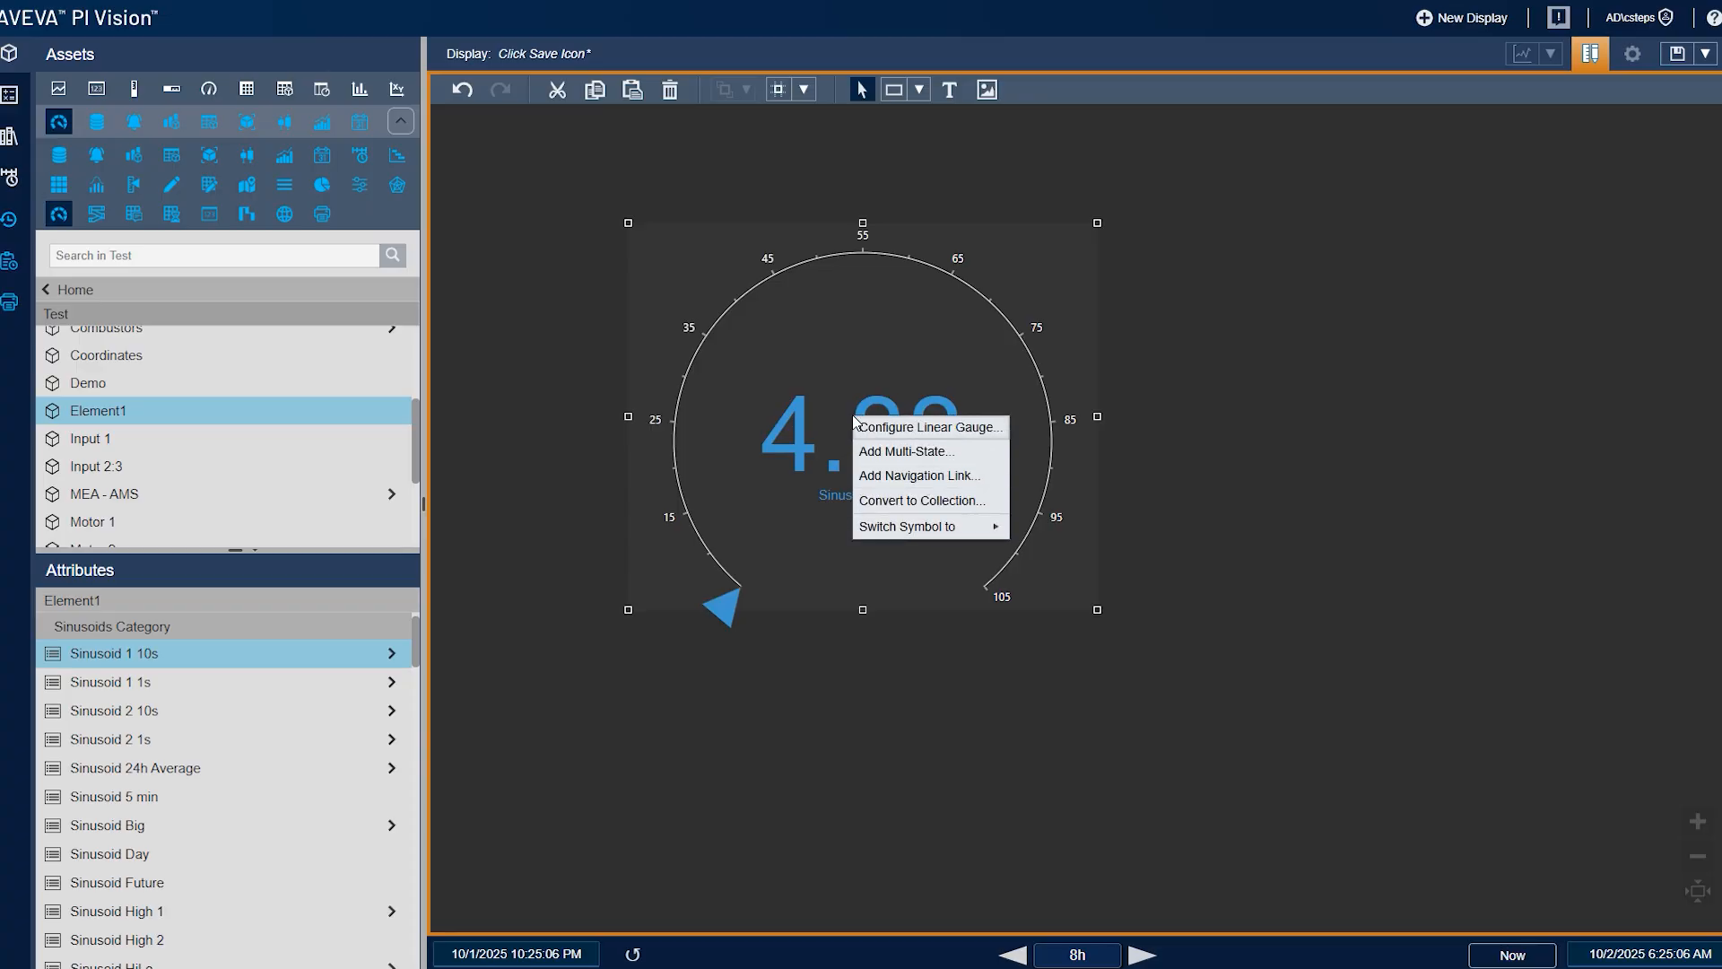
{"action": "left_click", "coordinate": [904, 451]}
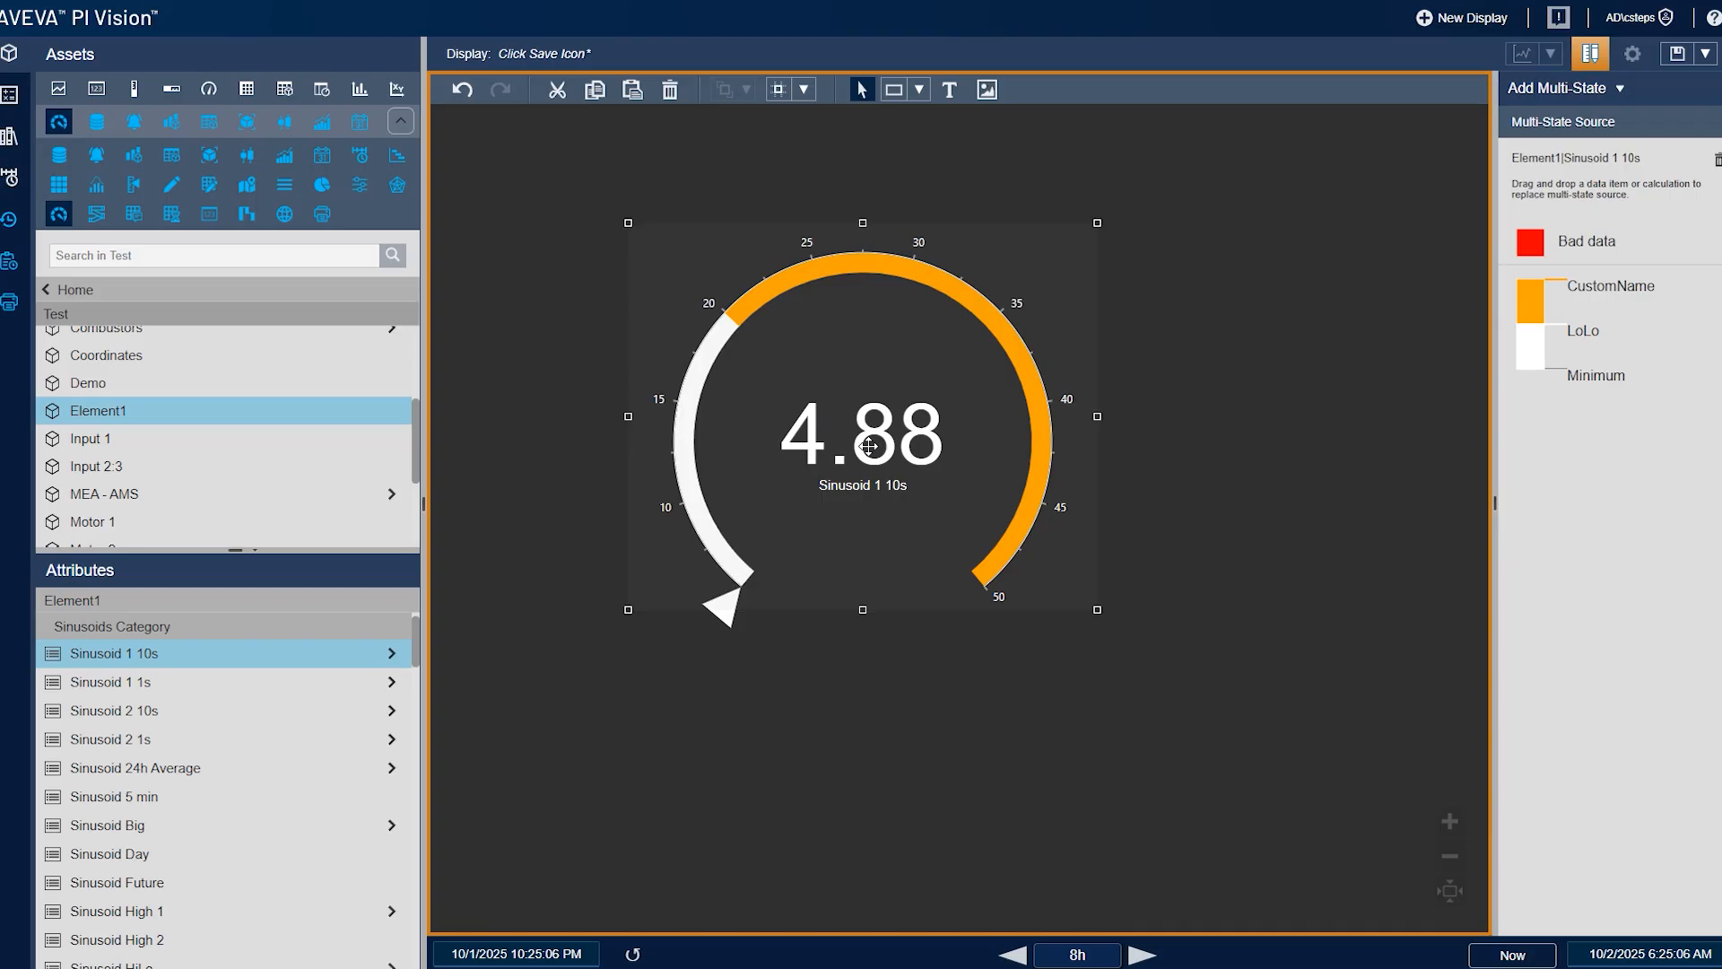
{"action": "left_click", "coordinate": [1541, 305]}
{"action": "left_click", "coordinate": [1678, 420]}
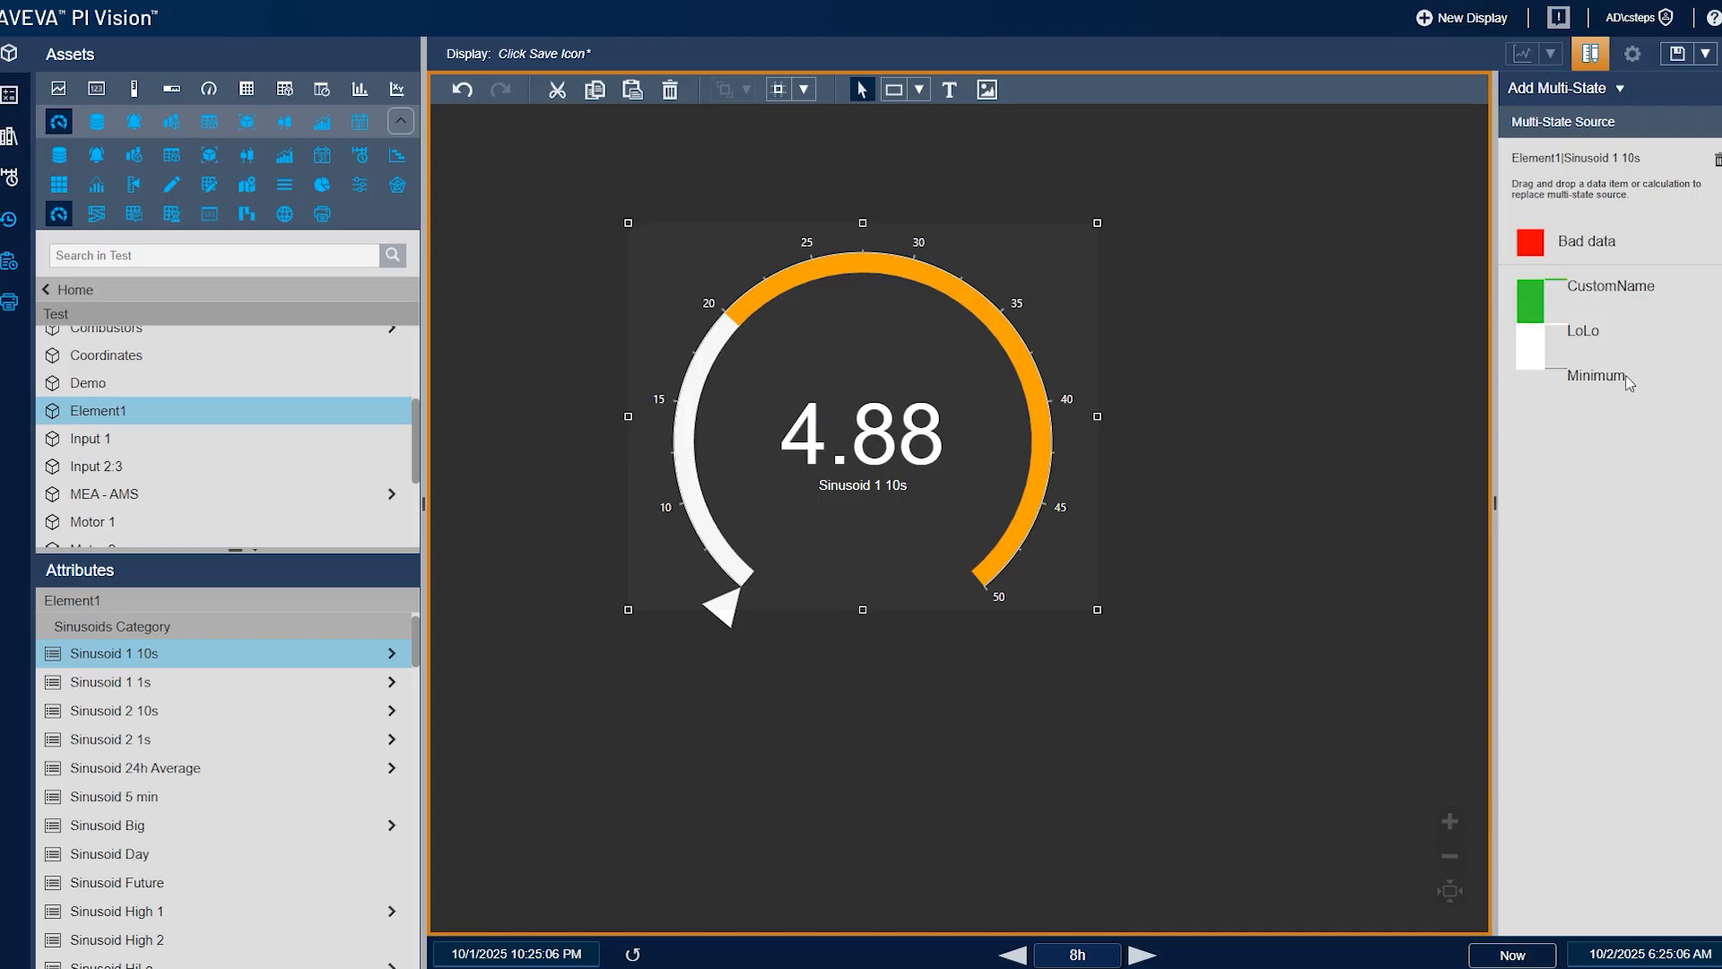
{"action": "left_click", "coordinate": [1536, 361]}
{"action": "left_click", "coordinate": [1675, 465]}
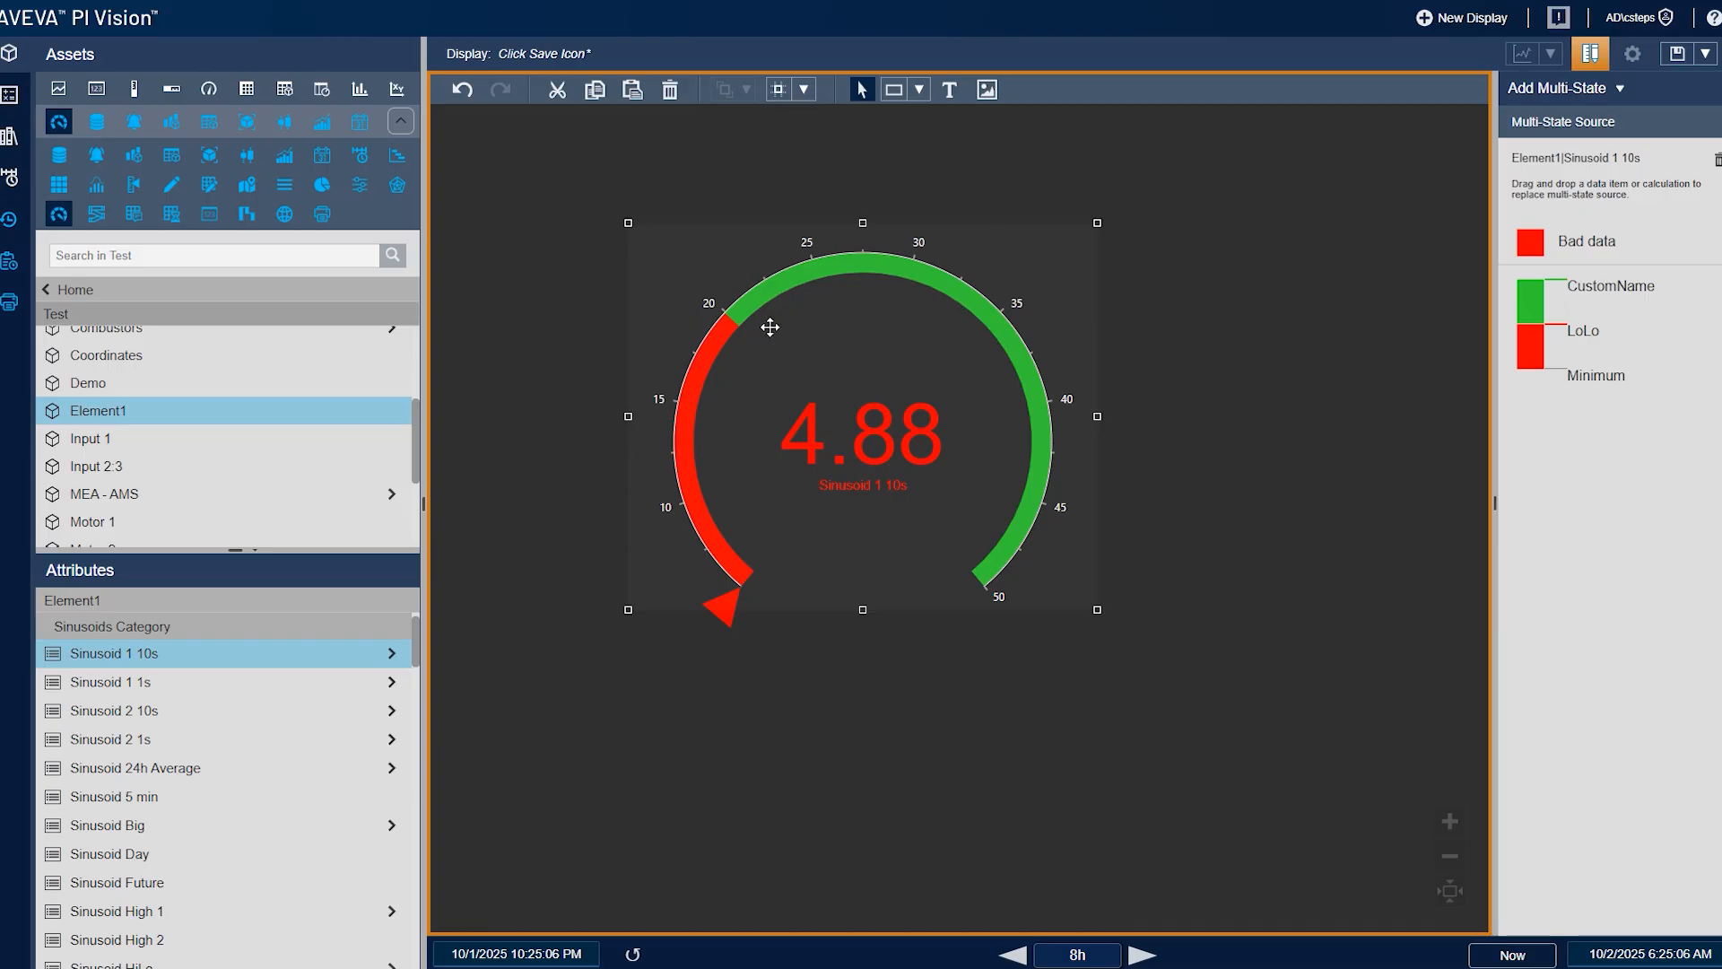
Open the Linear Gauge configuration and slightly reduce the scale's angle so the arc opening gets wider
{"action": "right_click", "coordinate": [829, 406]}
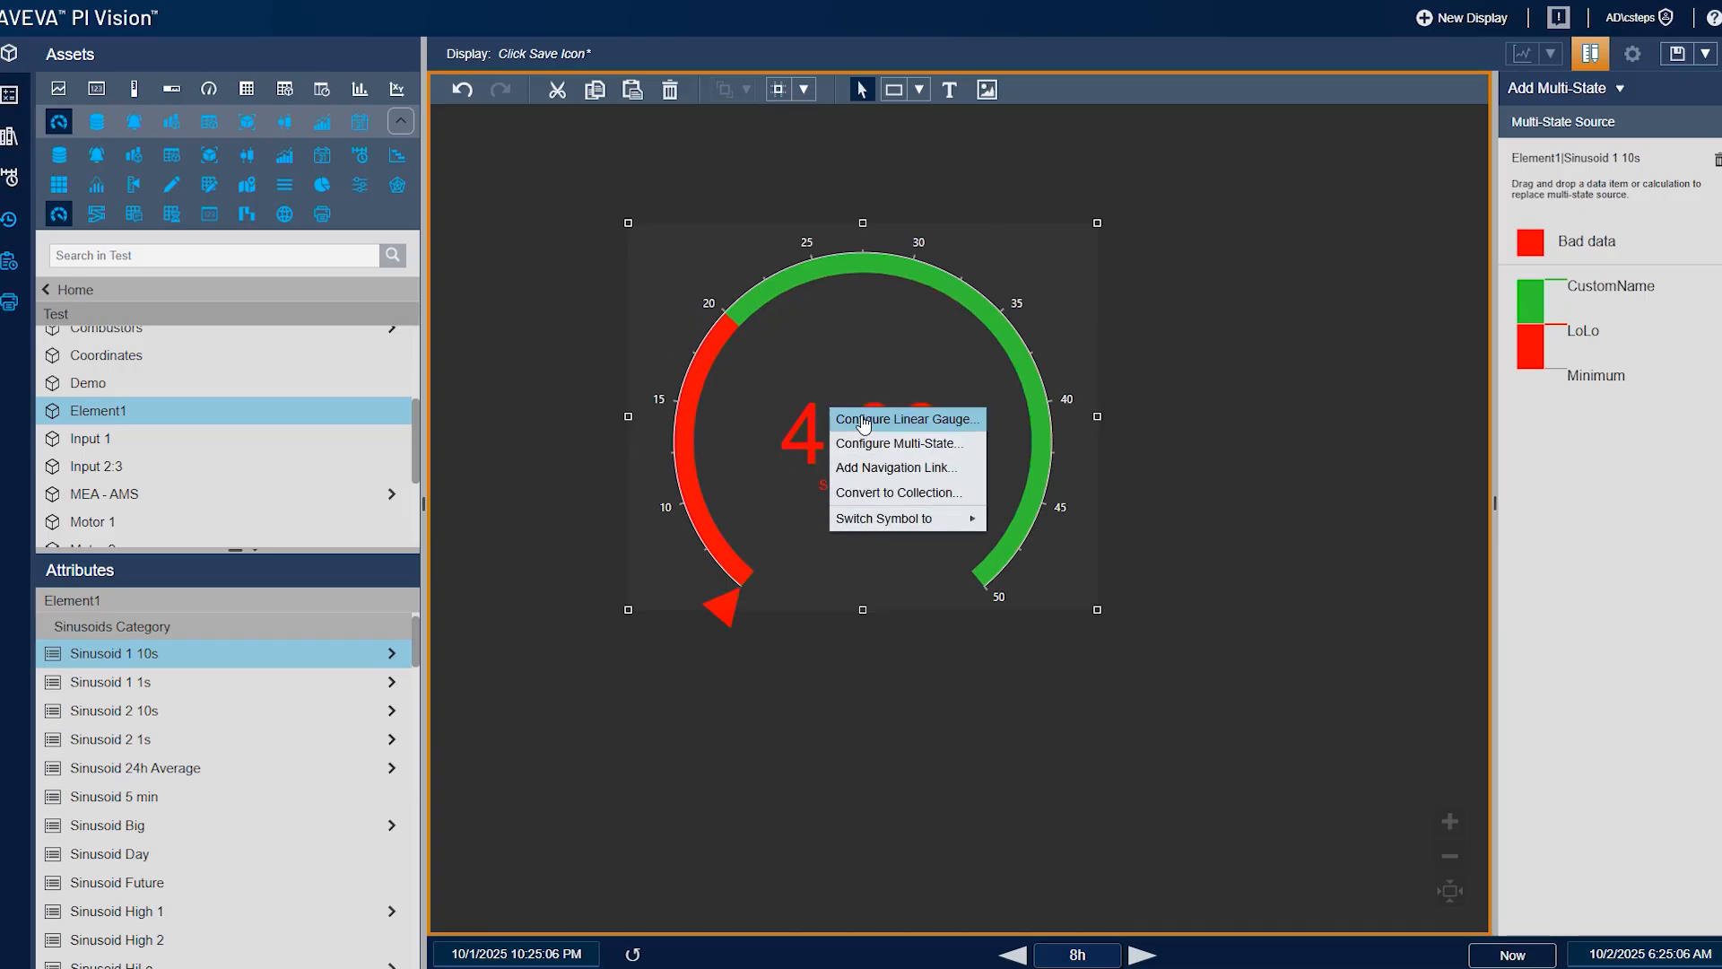
{"action": "left_click", "coordinate": [888, 419]}
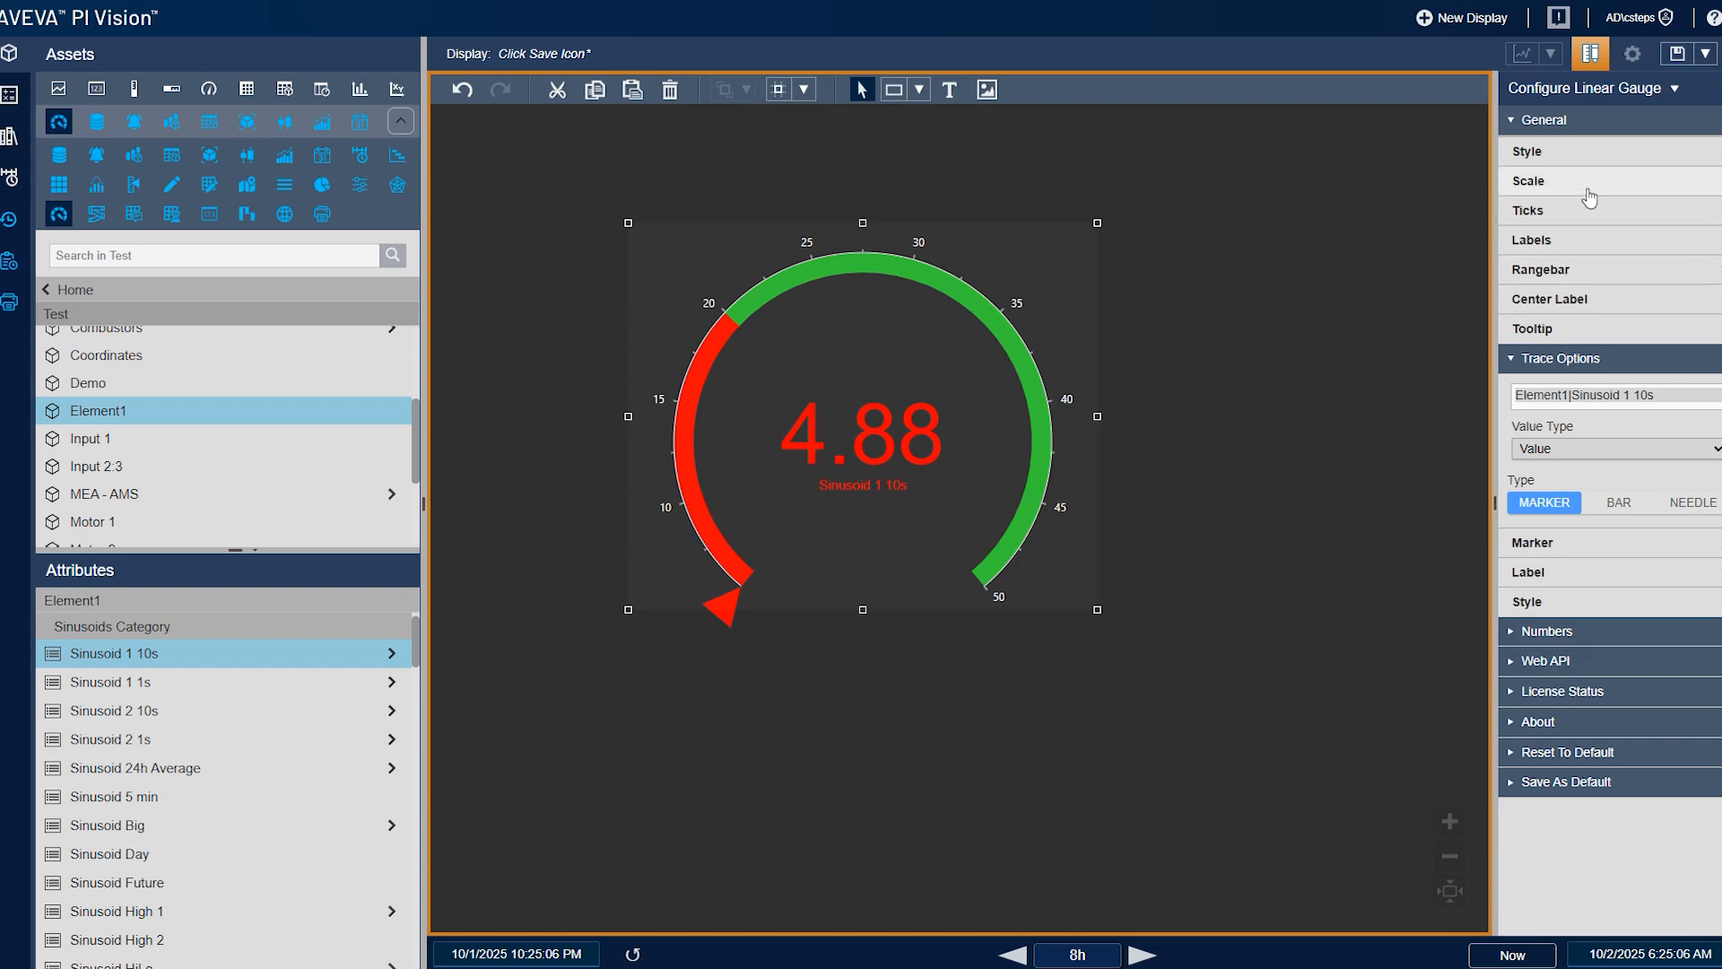
{"action": "left_click", "coordinate": [1543, 180]}
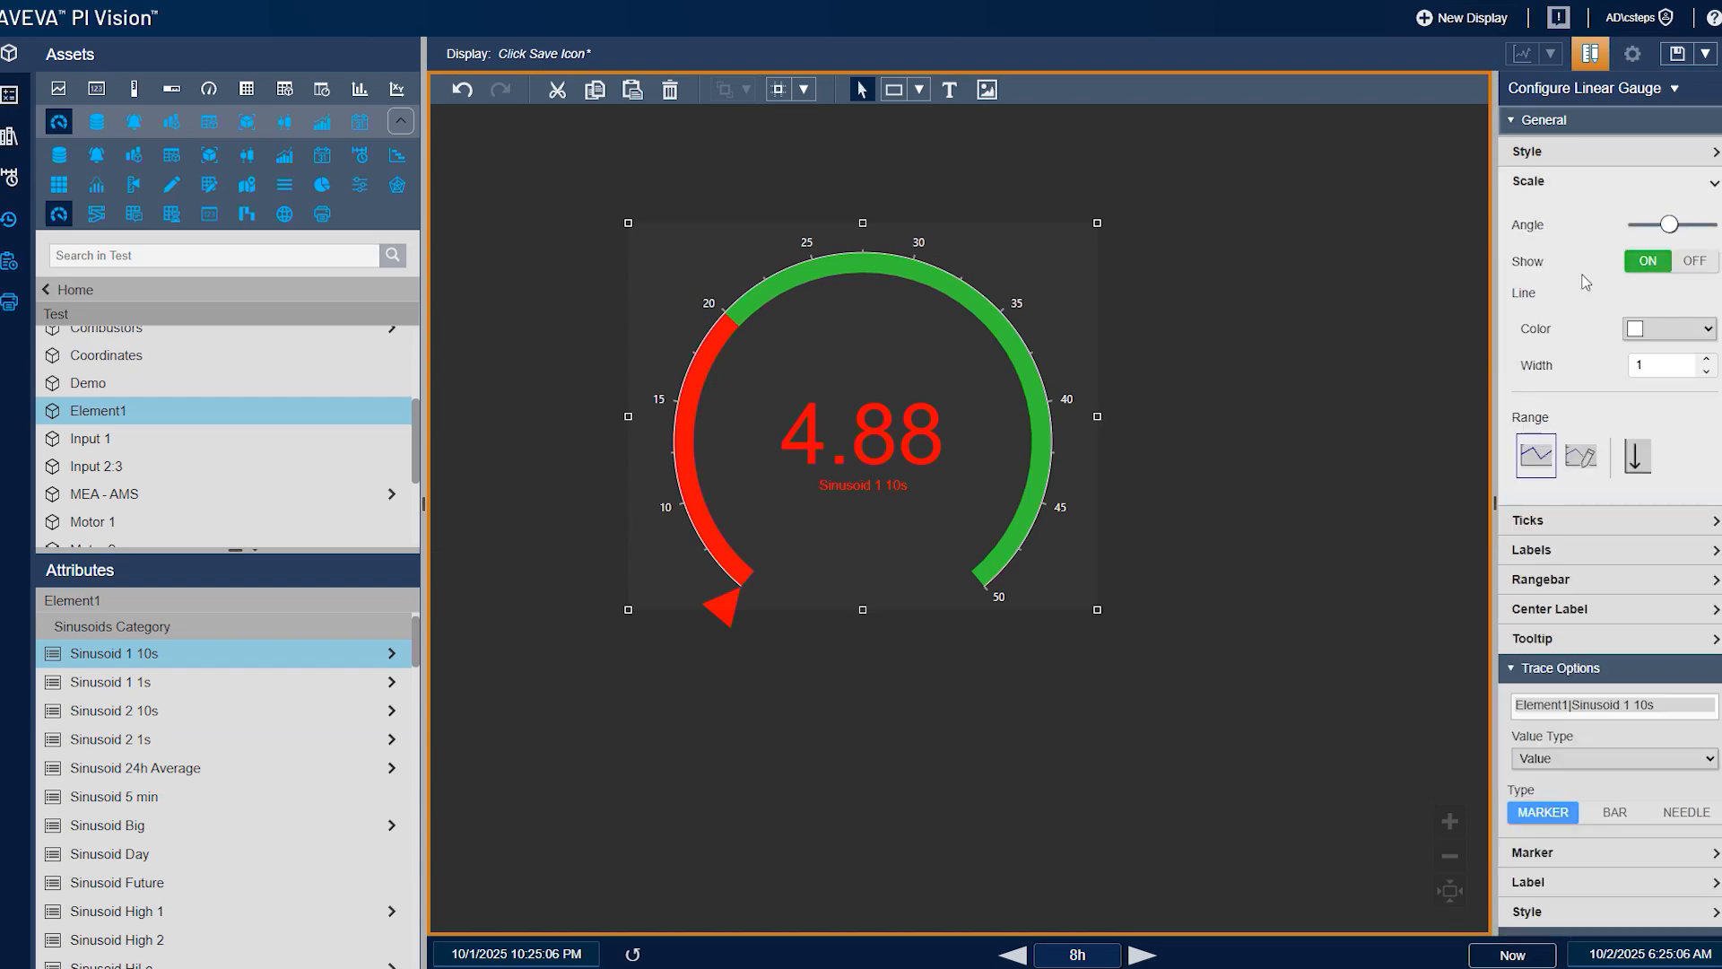
{"action": "mouse_move", "coordinate": [1669, 235]}
{"action": "left_mouse_down"}
{"action": "mouse_move", "coordinate": [1637, 231]}
{"action": "mouse_move", "coordinate": [1712, 224]}
{"action": "mouse_move", "coordinate": [1668, 228]}
{"action": "left_mouse_up"}
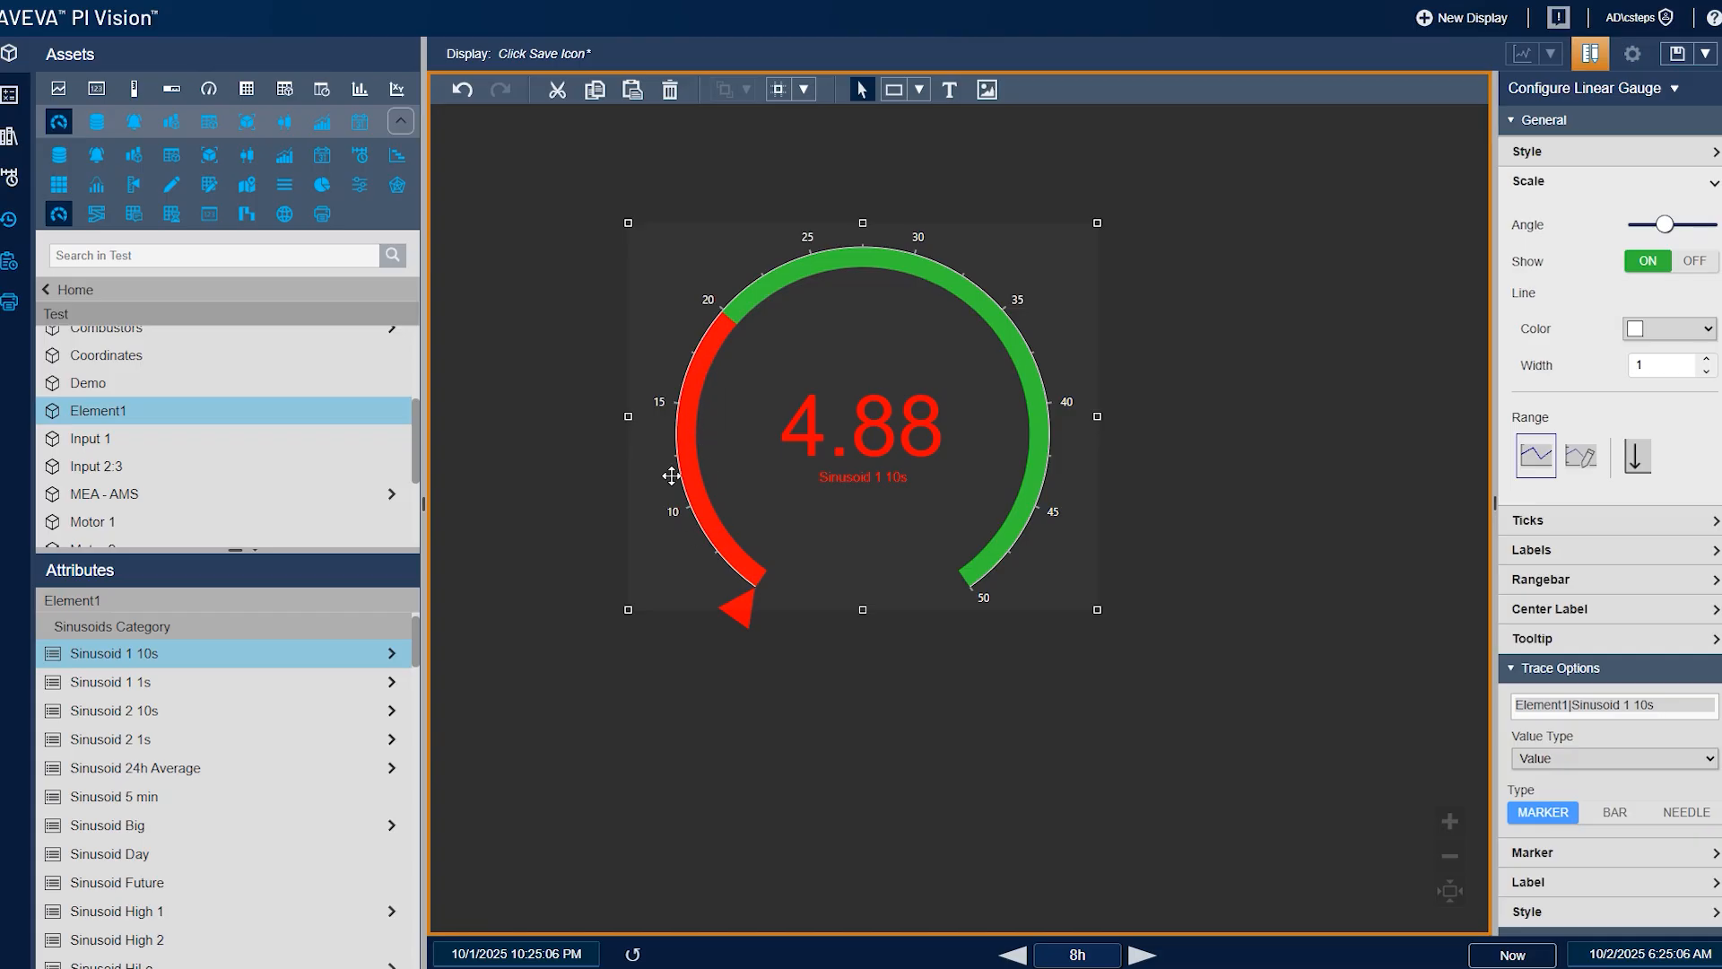
Try hiding the gauge's scale and using an inverted custom range from 0 to 100
{"action": "left_click", "coordinate": [1674, 262]}
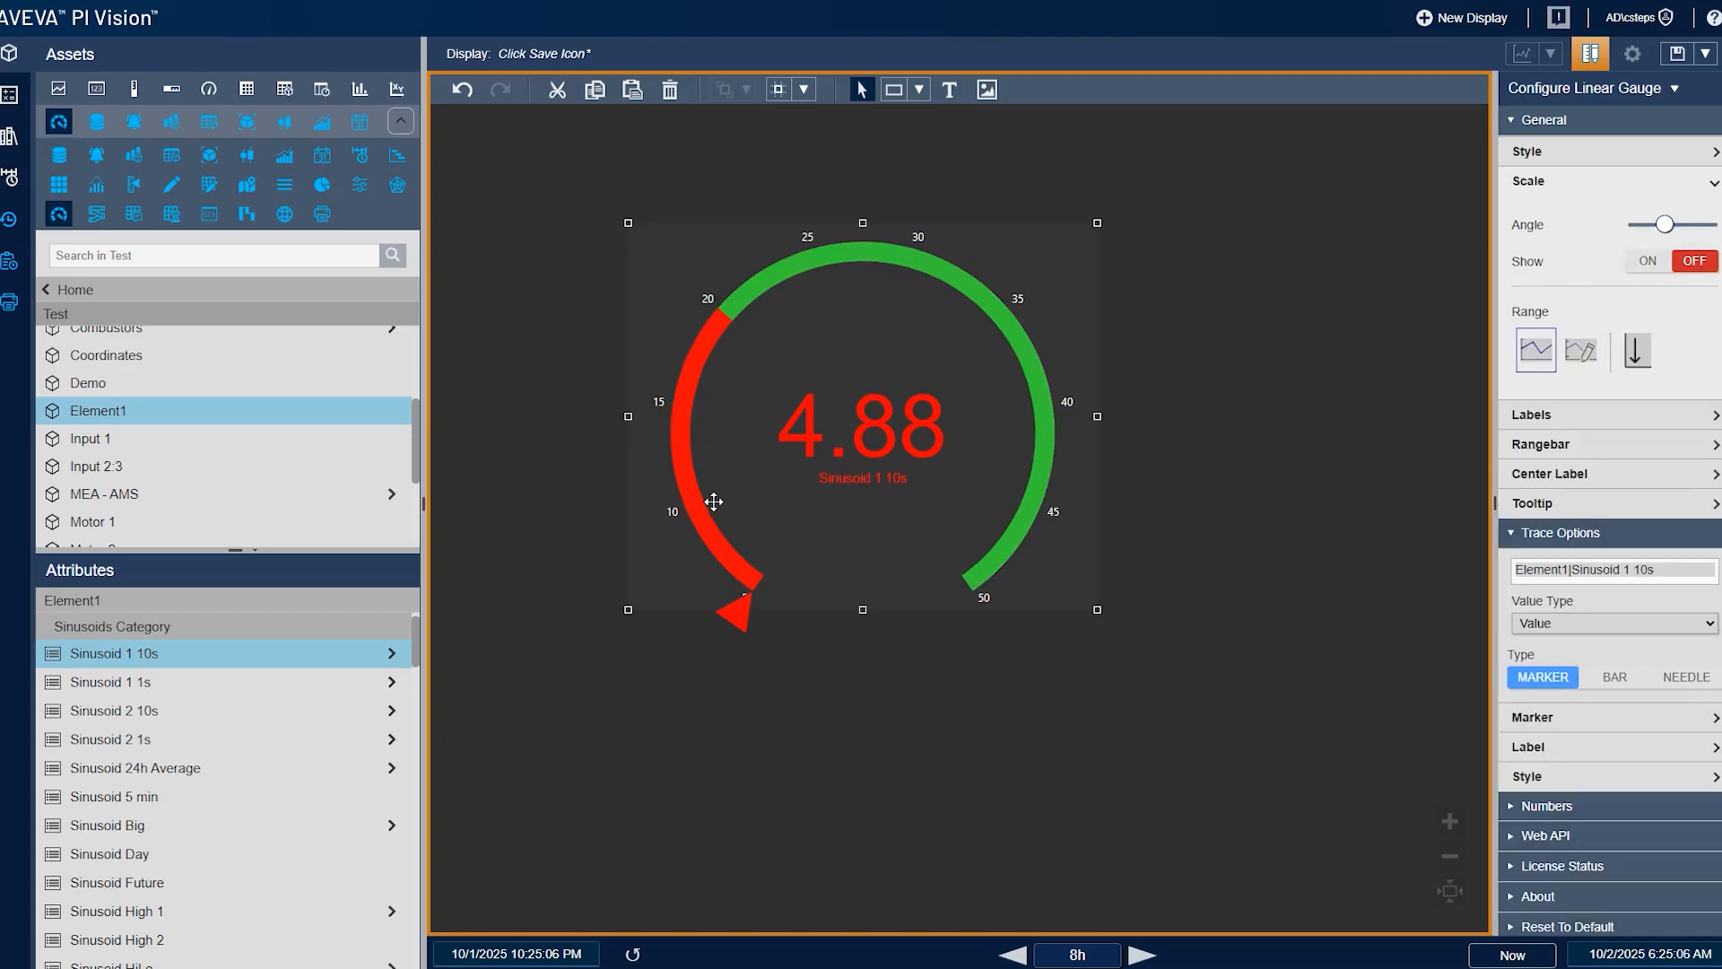
{"action": "left_click", "coordinate": [1682, 260]}
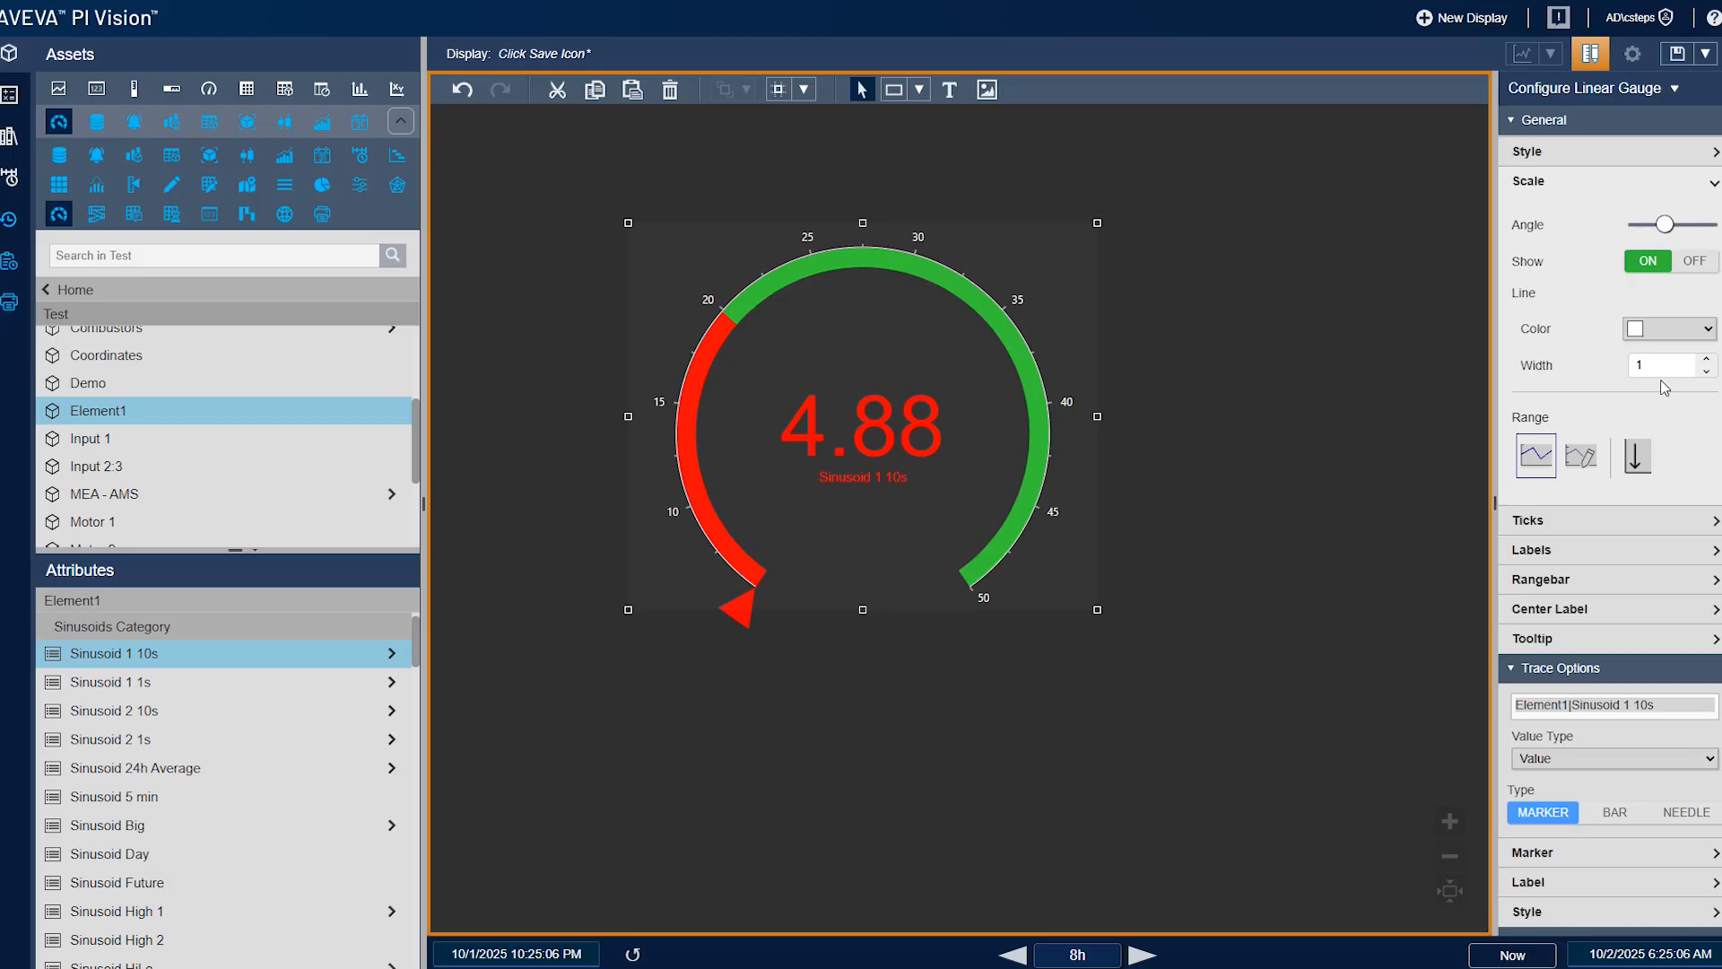
{"action": "left_click", "coordinate": [1570, 462]}
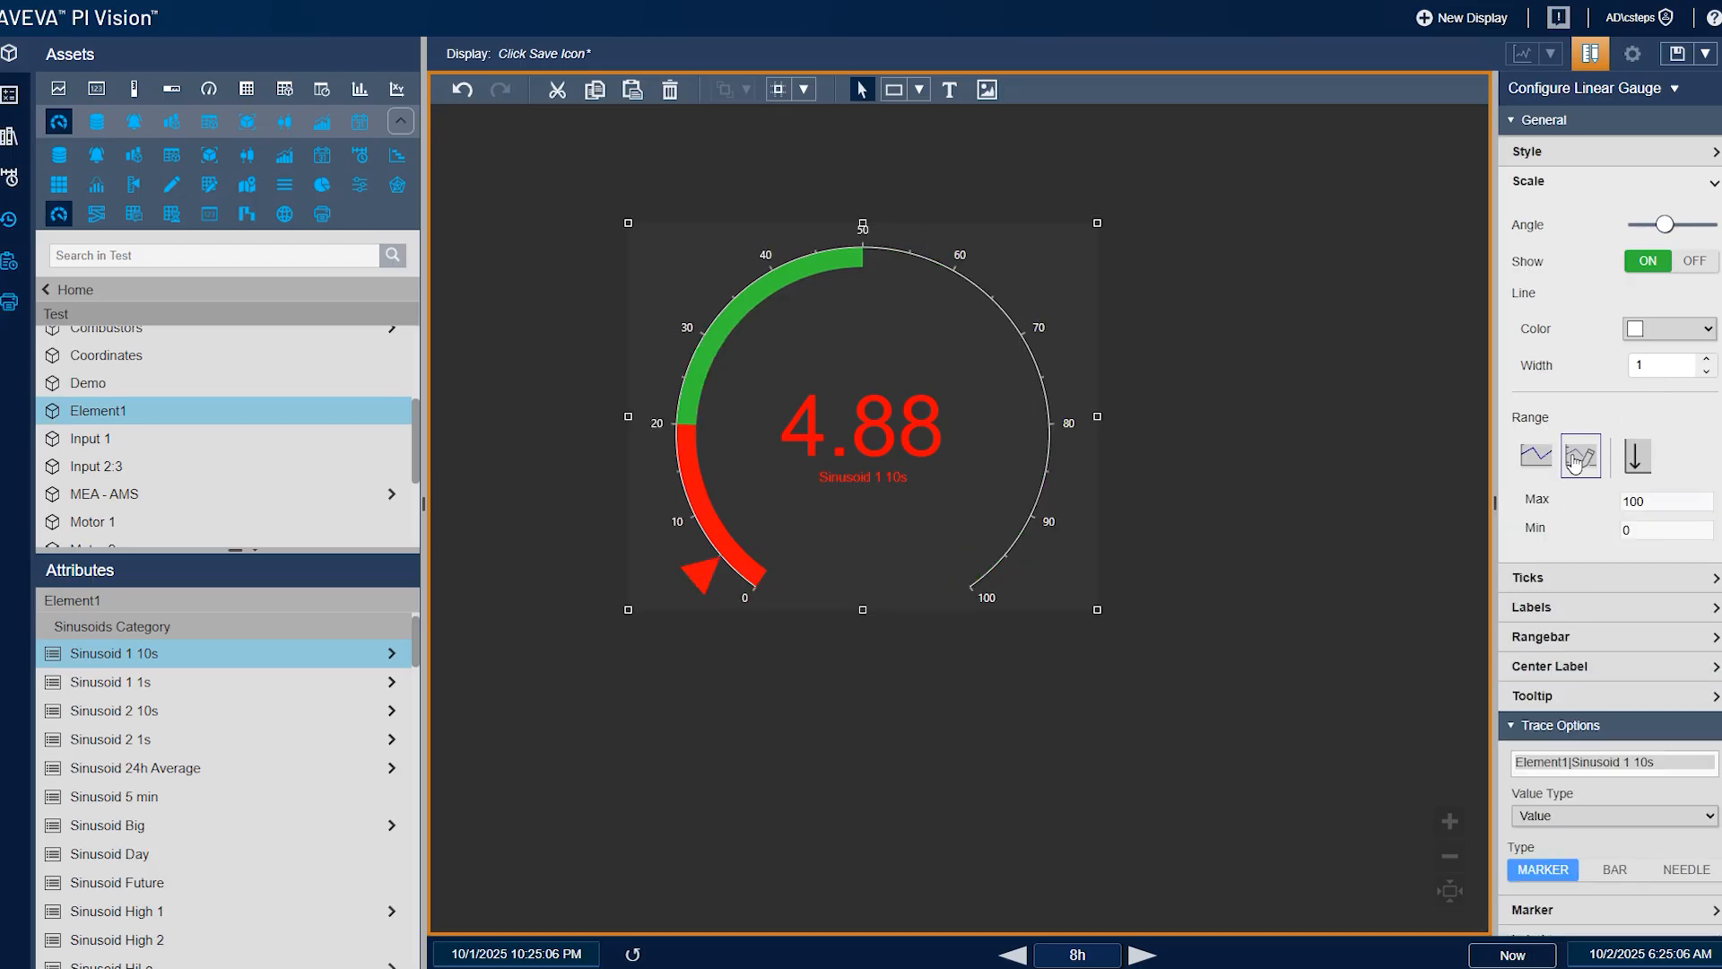
{"action": "left_click", "coordinate": [1636, 465]}
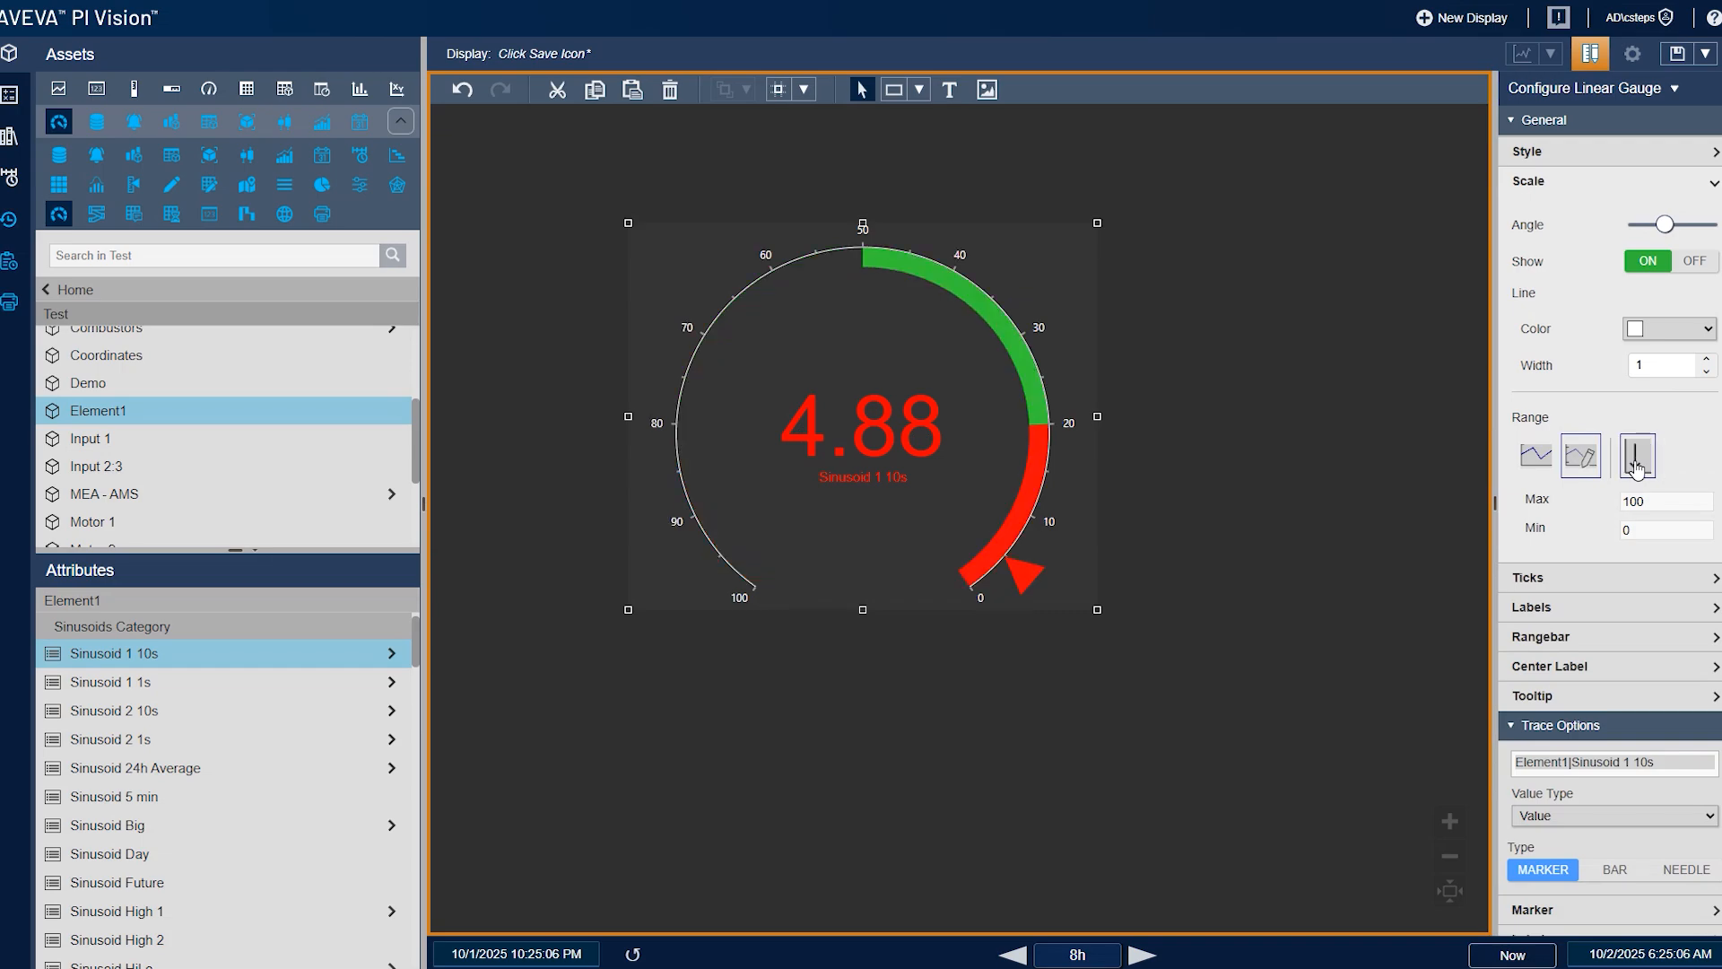
{"action": "left_click", "coordinate": [1636, 466]}
{"action": "left_click", "coordinate": [1532, 475]}
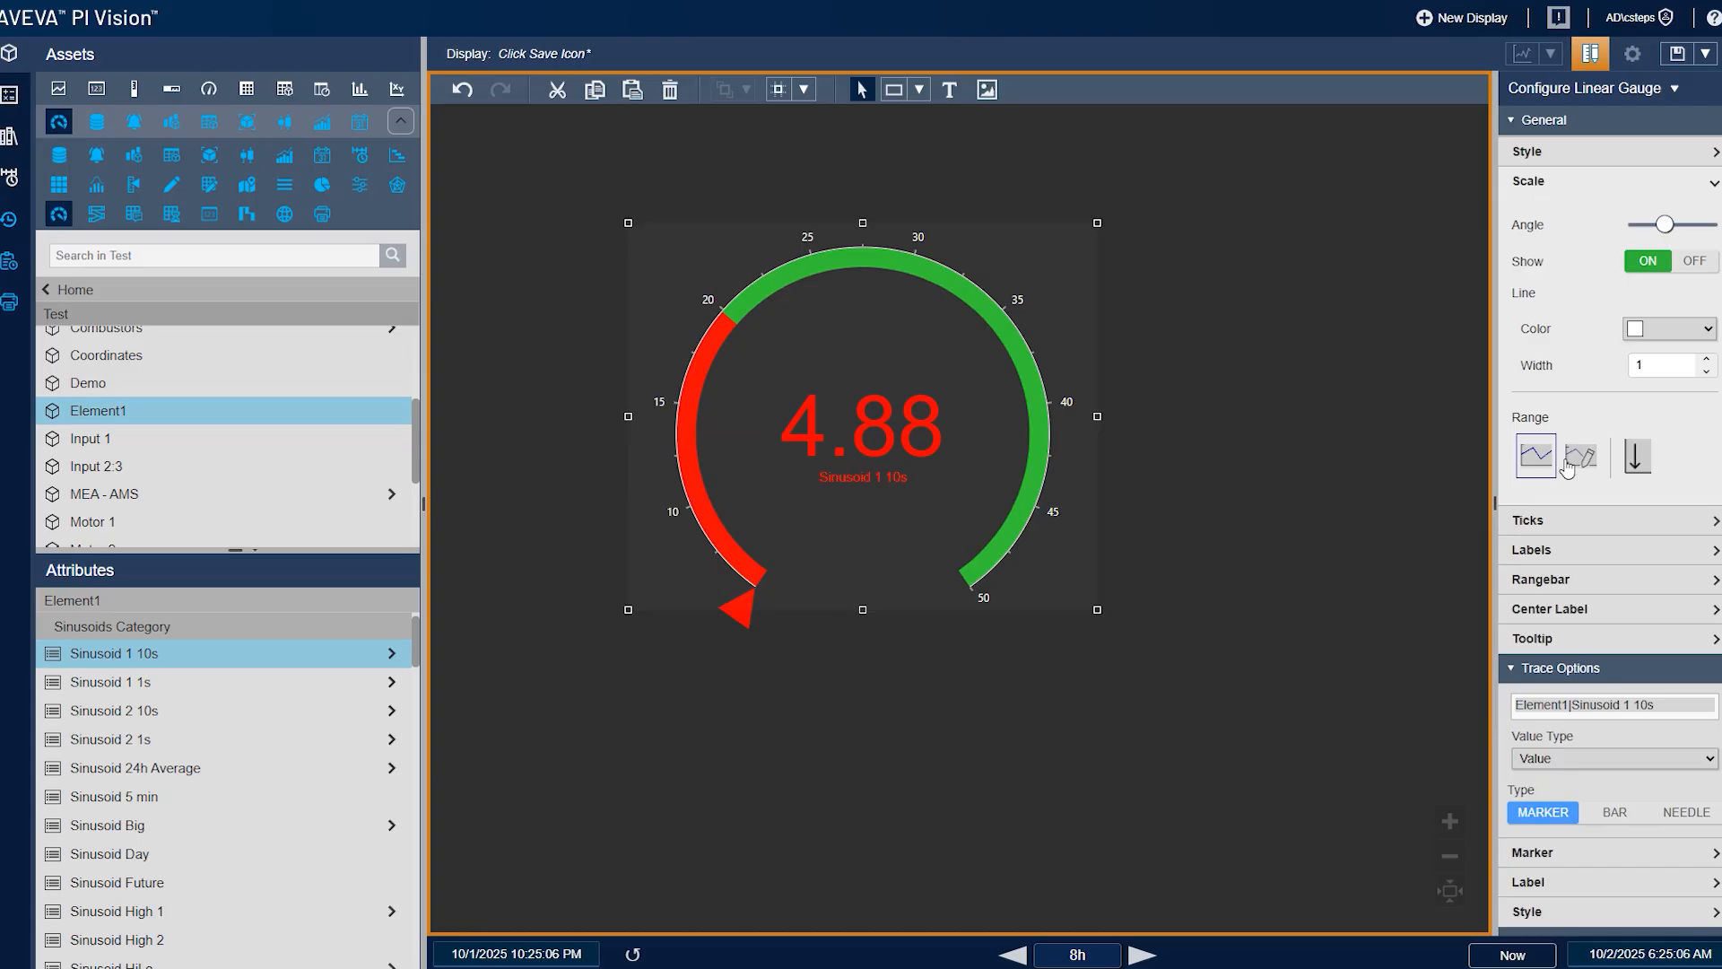
Set the gauge's major ticks to size 13, position them inside the scale and color them white
{"action": "left_click", "coordinate": [1561, 186]}
{"action": "left_click", "coordinate": [1556, 216]}
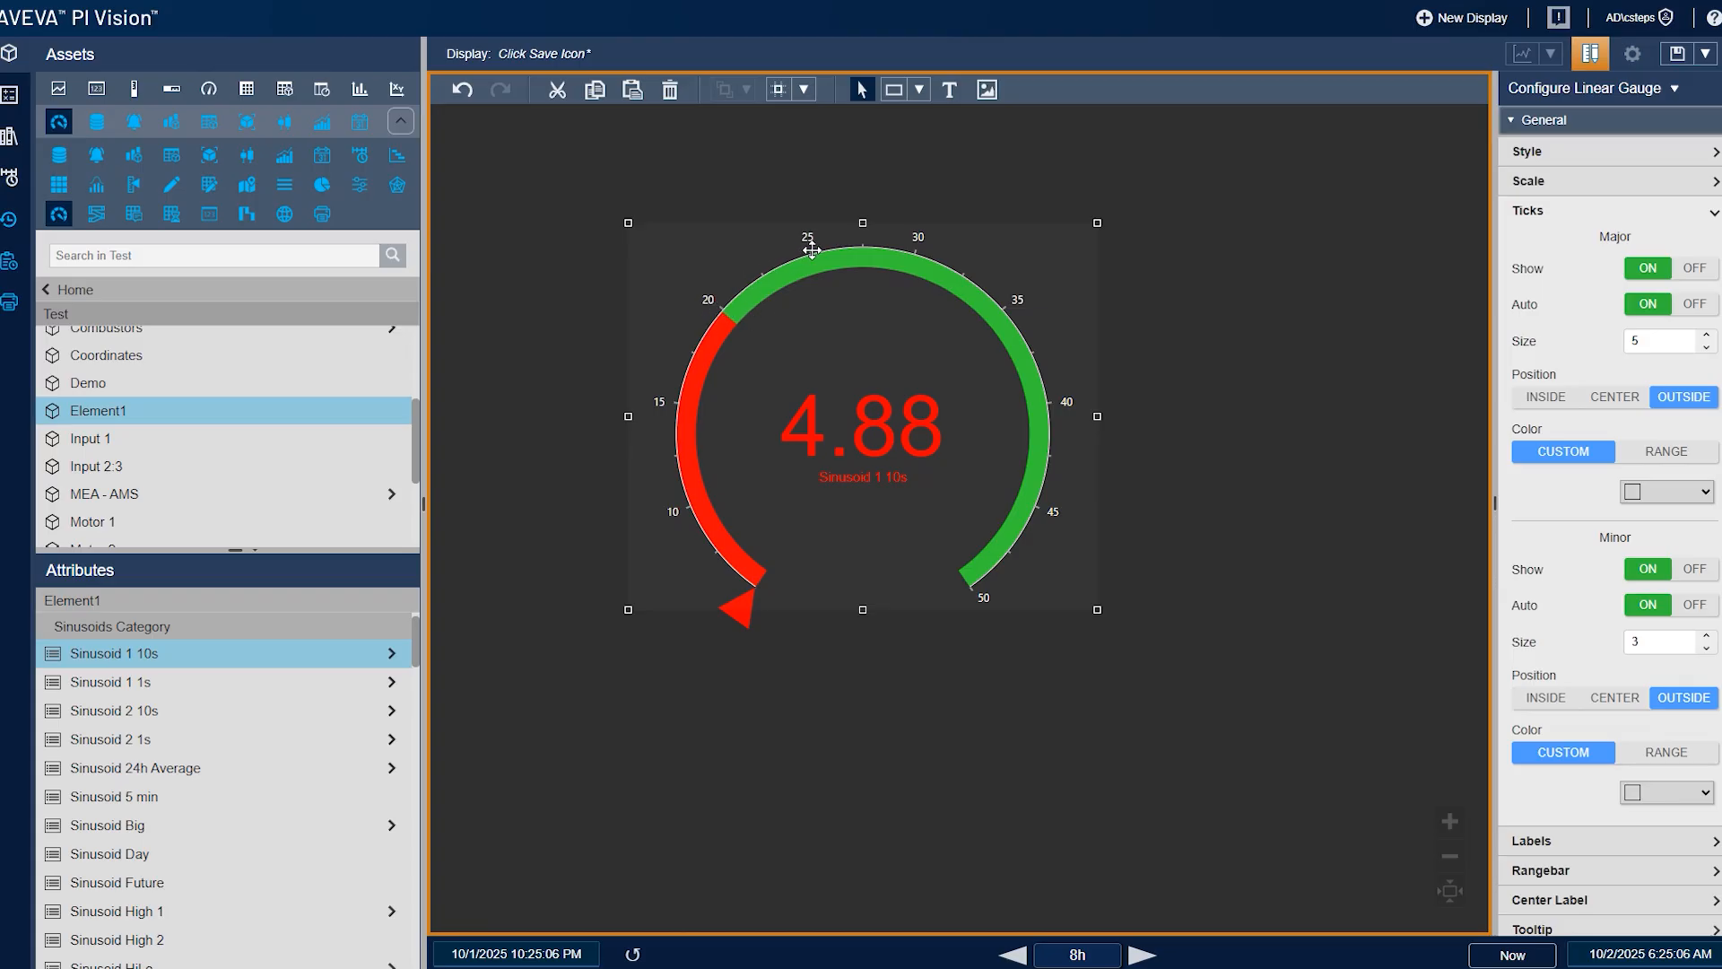
{"action": "left_click", "coordinate": [1694, 269]}
{"action": "left_click", "coordinate": [1649, 268]}
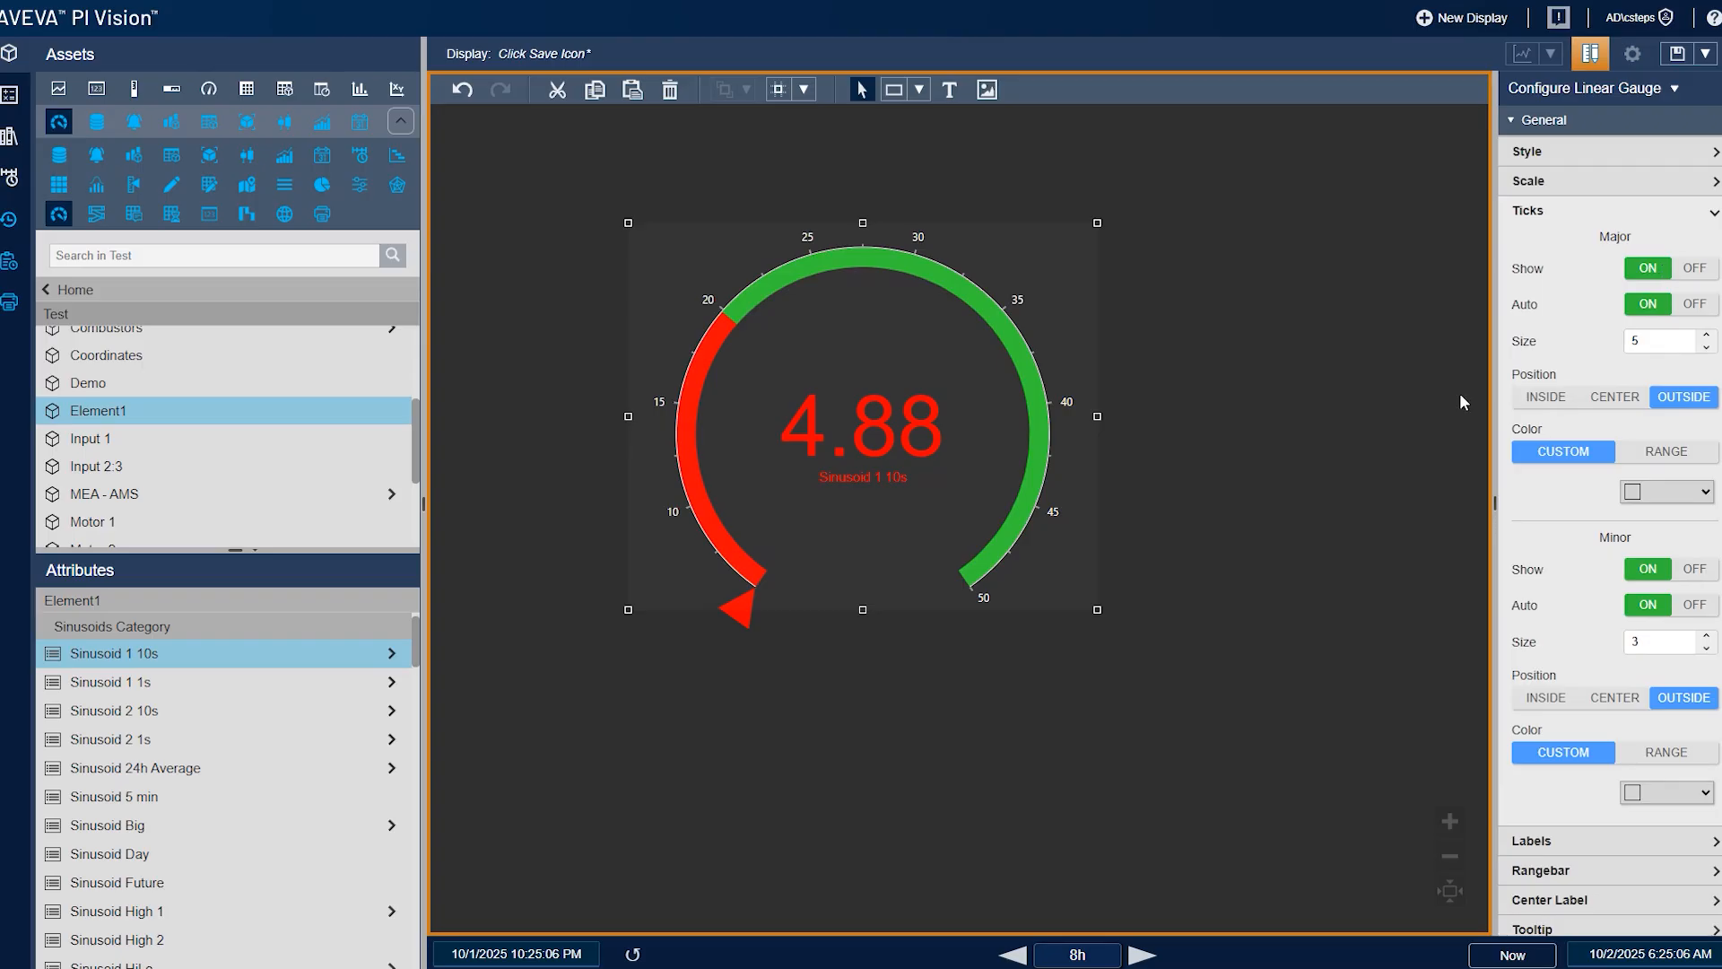
{"action": "left_click", "coordinate": [1706, 334]}
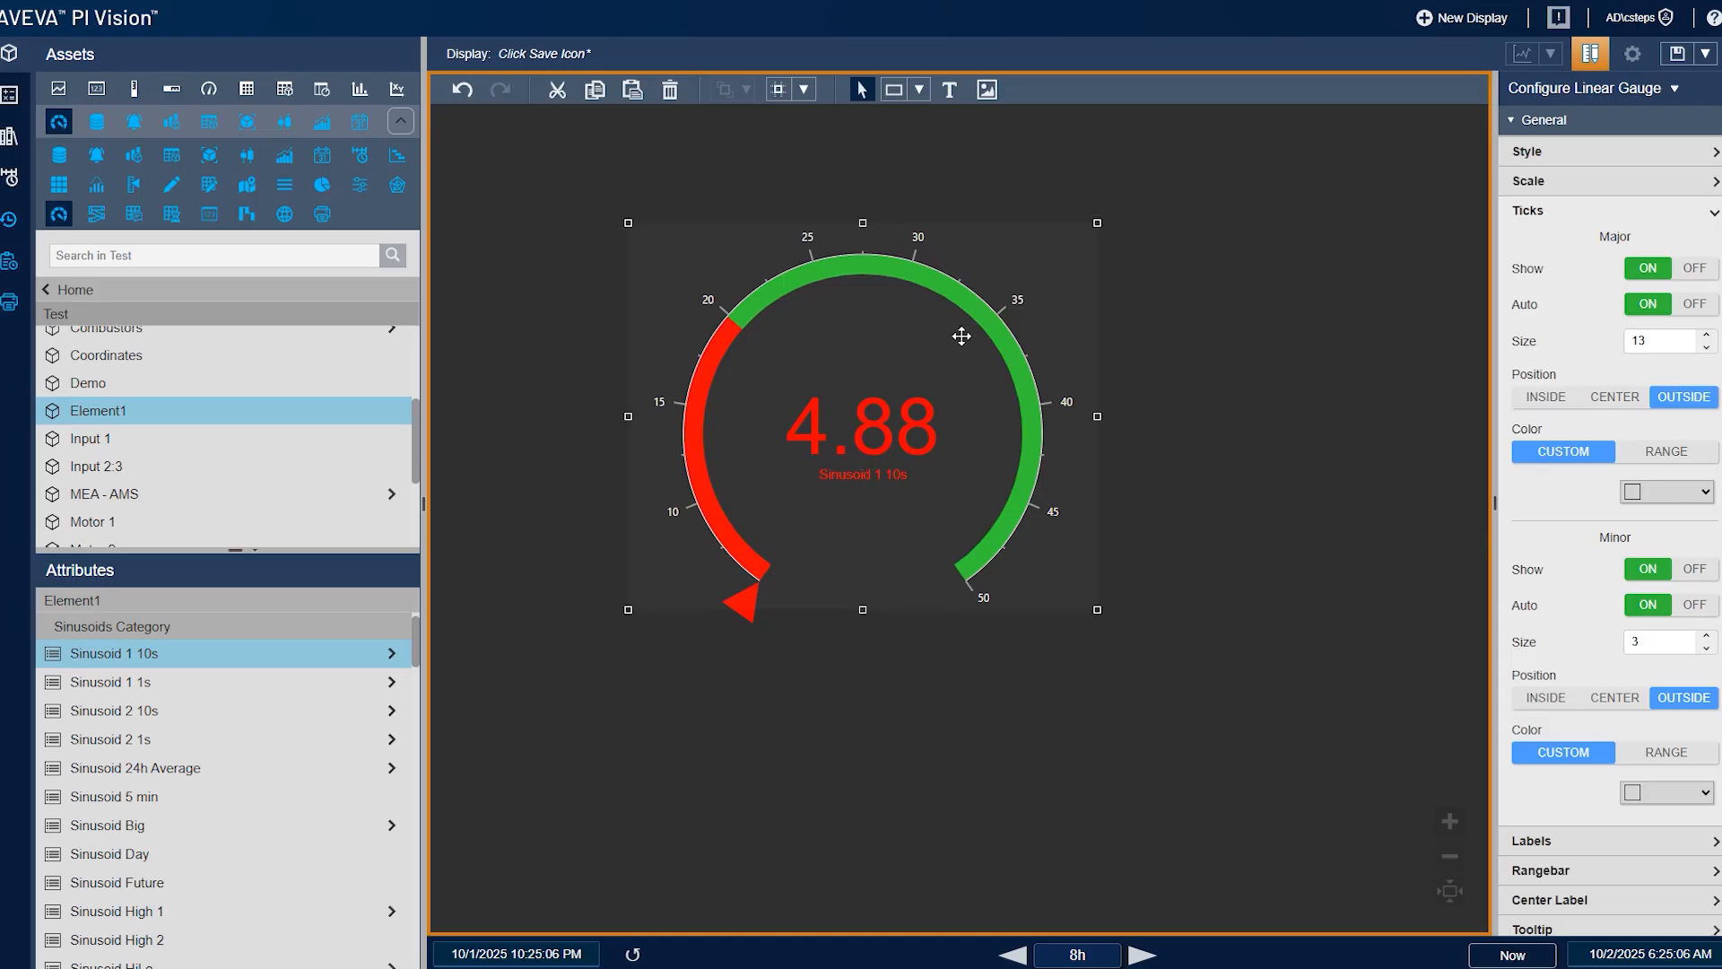
{"action": "left_click", "coordinate": [1546, 396]}
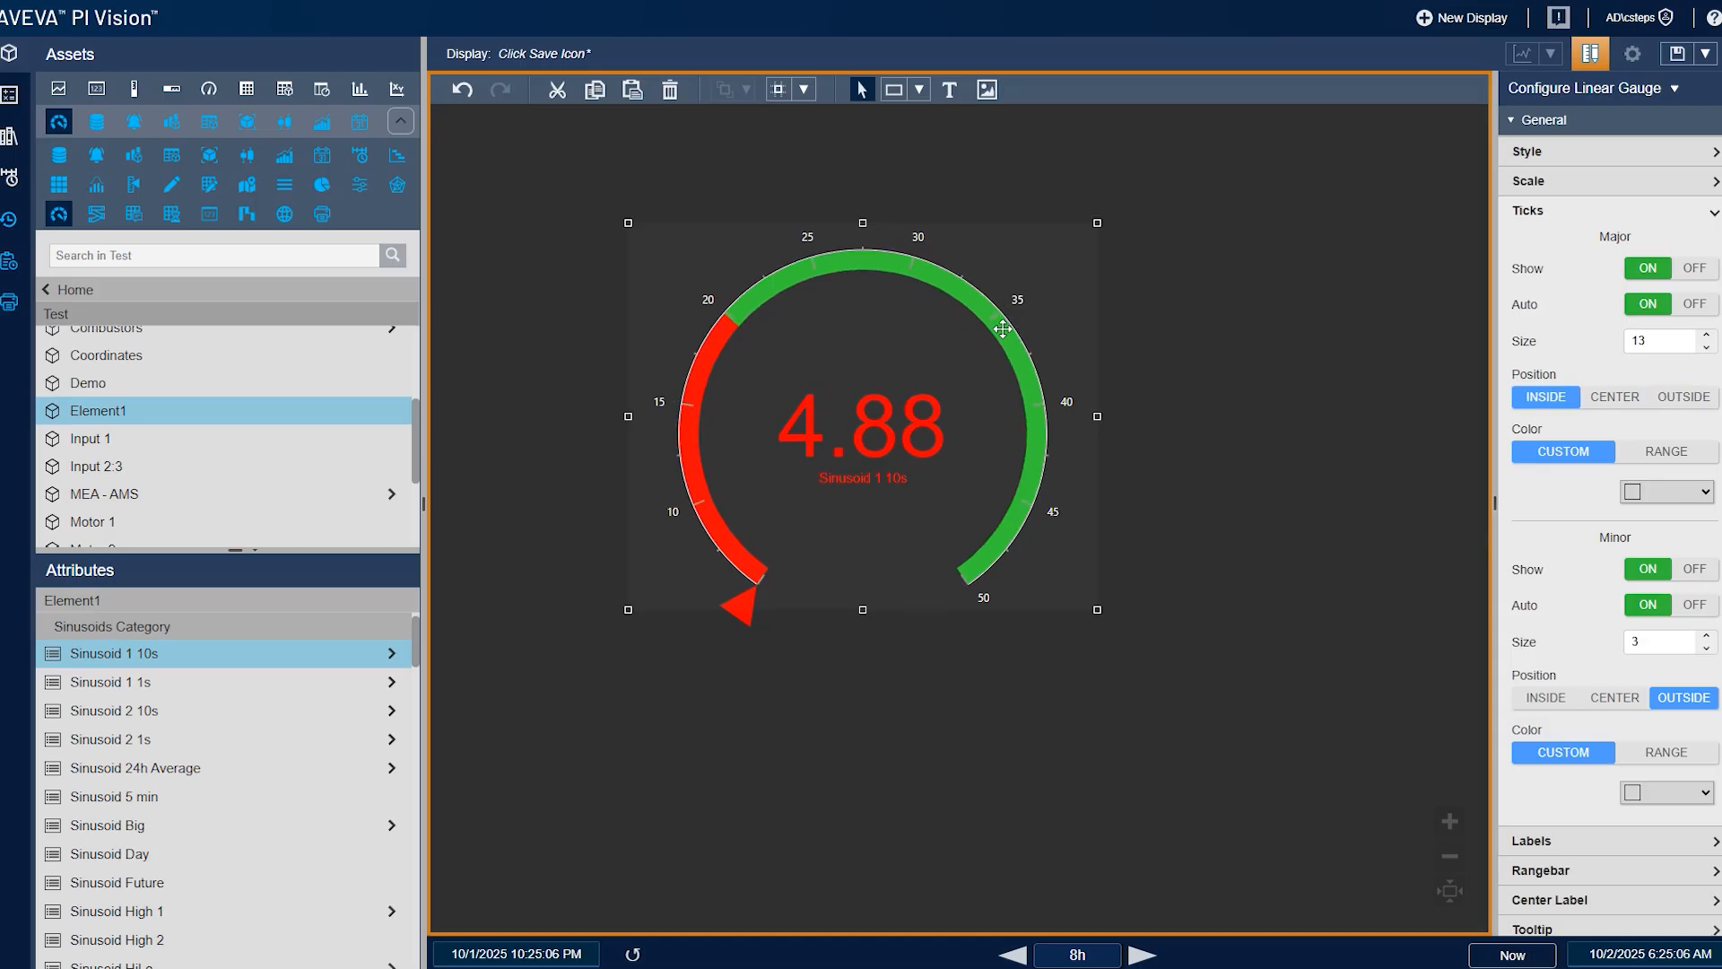
{"action": "left_click", "coordinate": [1690, 500]}
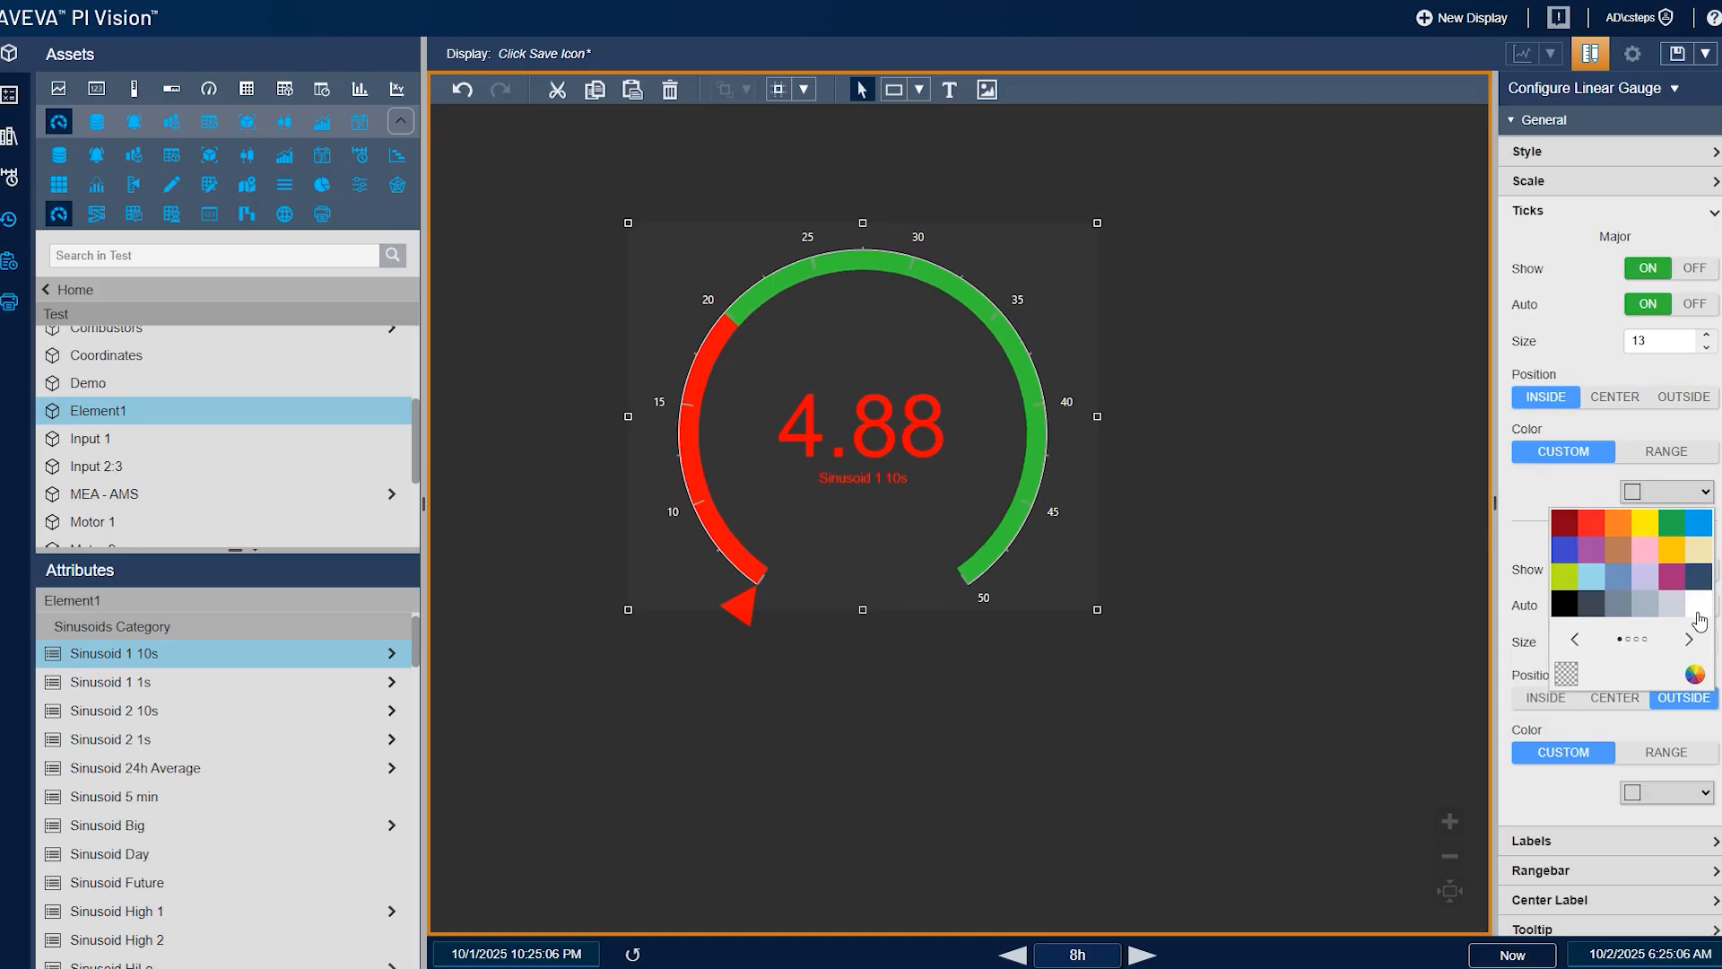
{"action": "left_click", "coordinate": [1698, 626]}
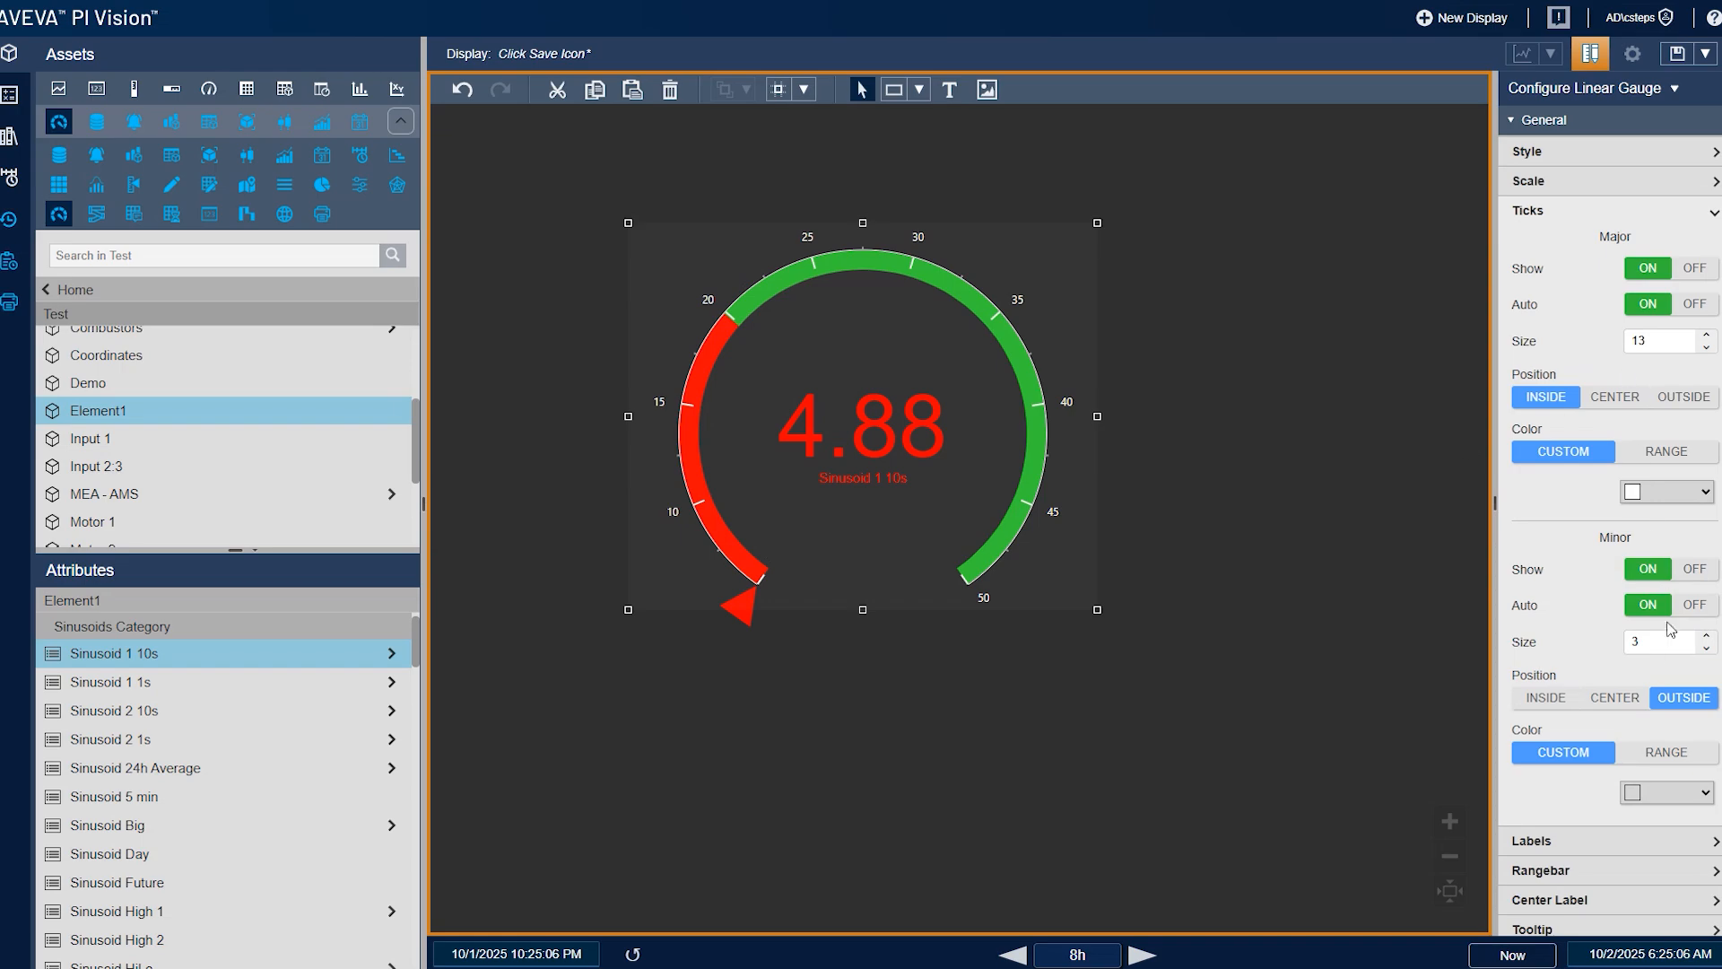
Position the gauge's minor ticks inside the scale and color them white
{"action": "left_click", "coordinate": [1570, 699]}
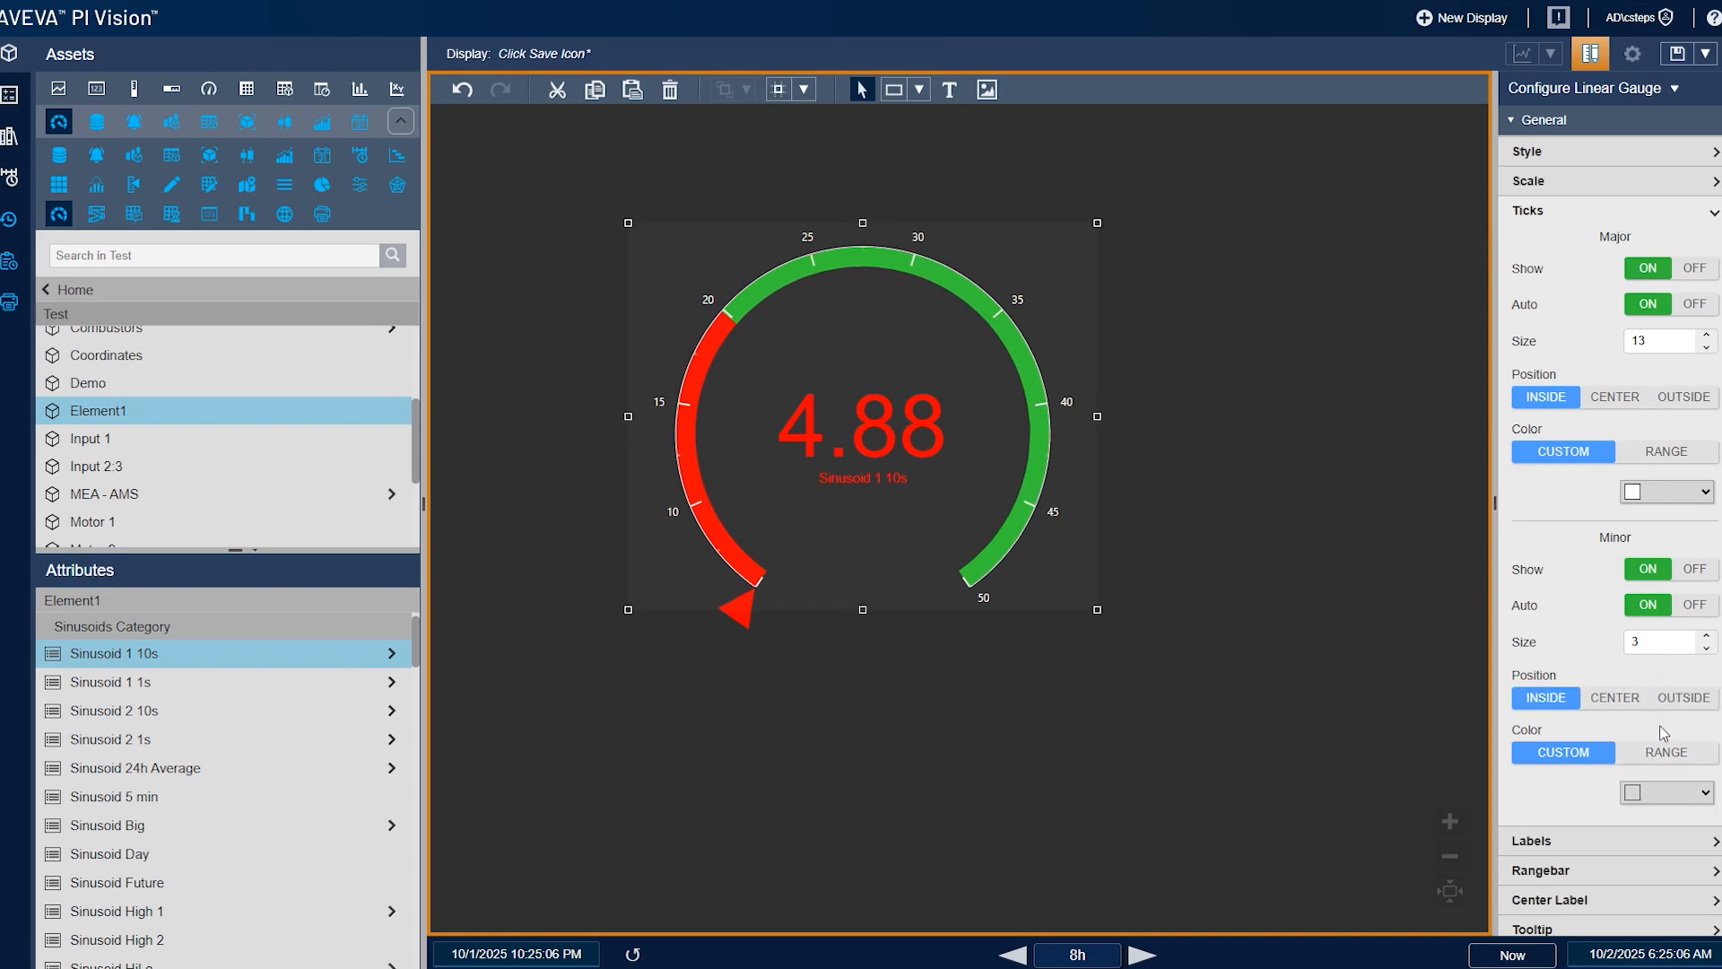
{"action": "left_click", "coordinate": [1665, 794]}
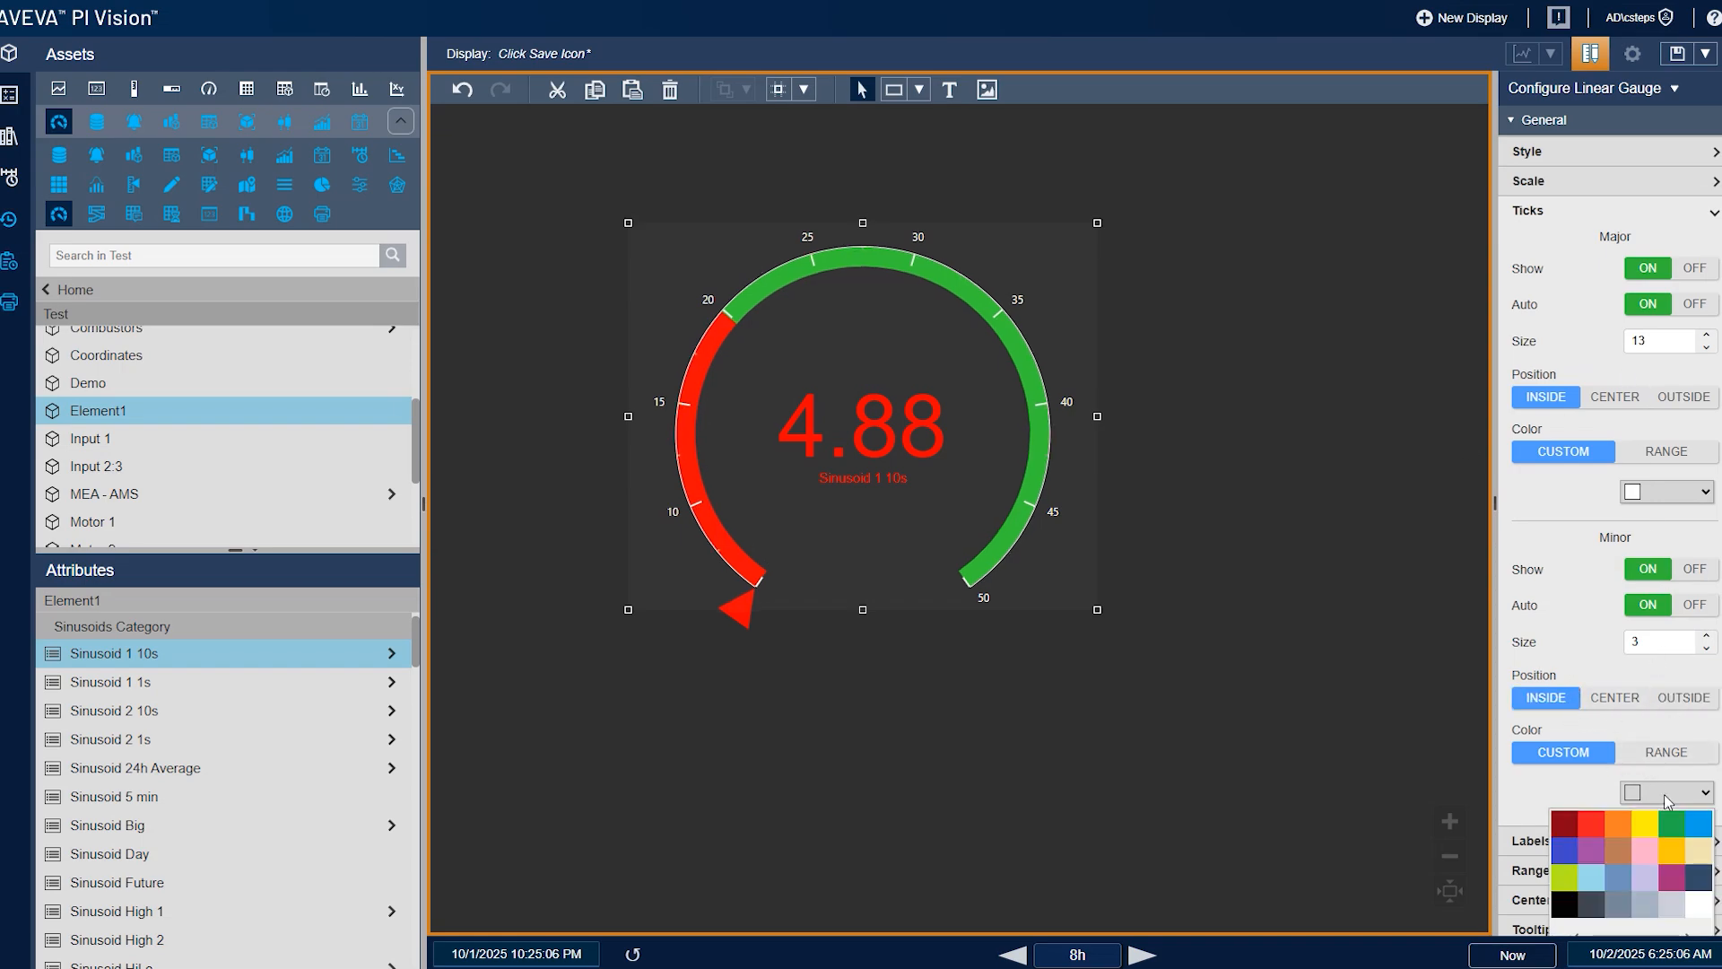
{"action": "left_click", "coordinate": [1709, 907]}
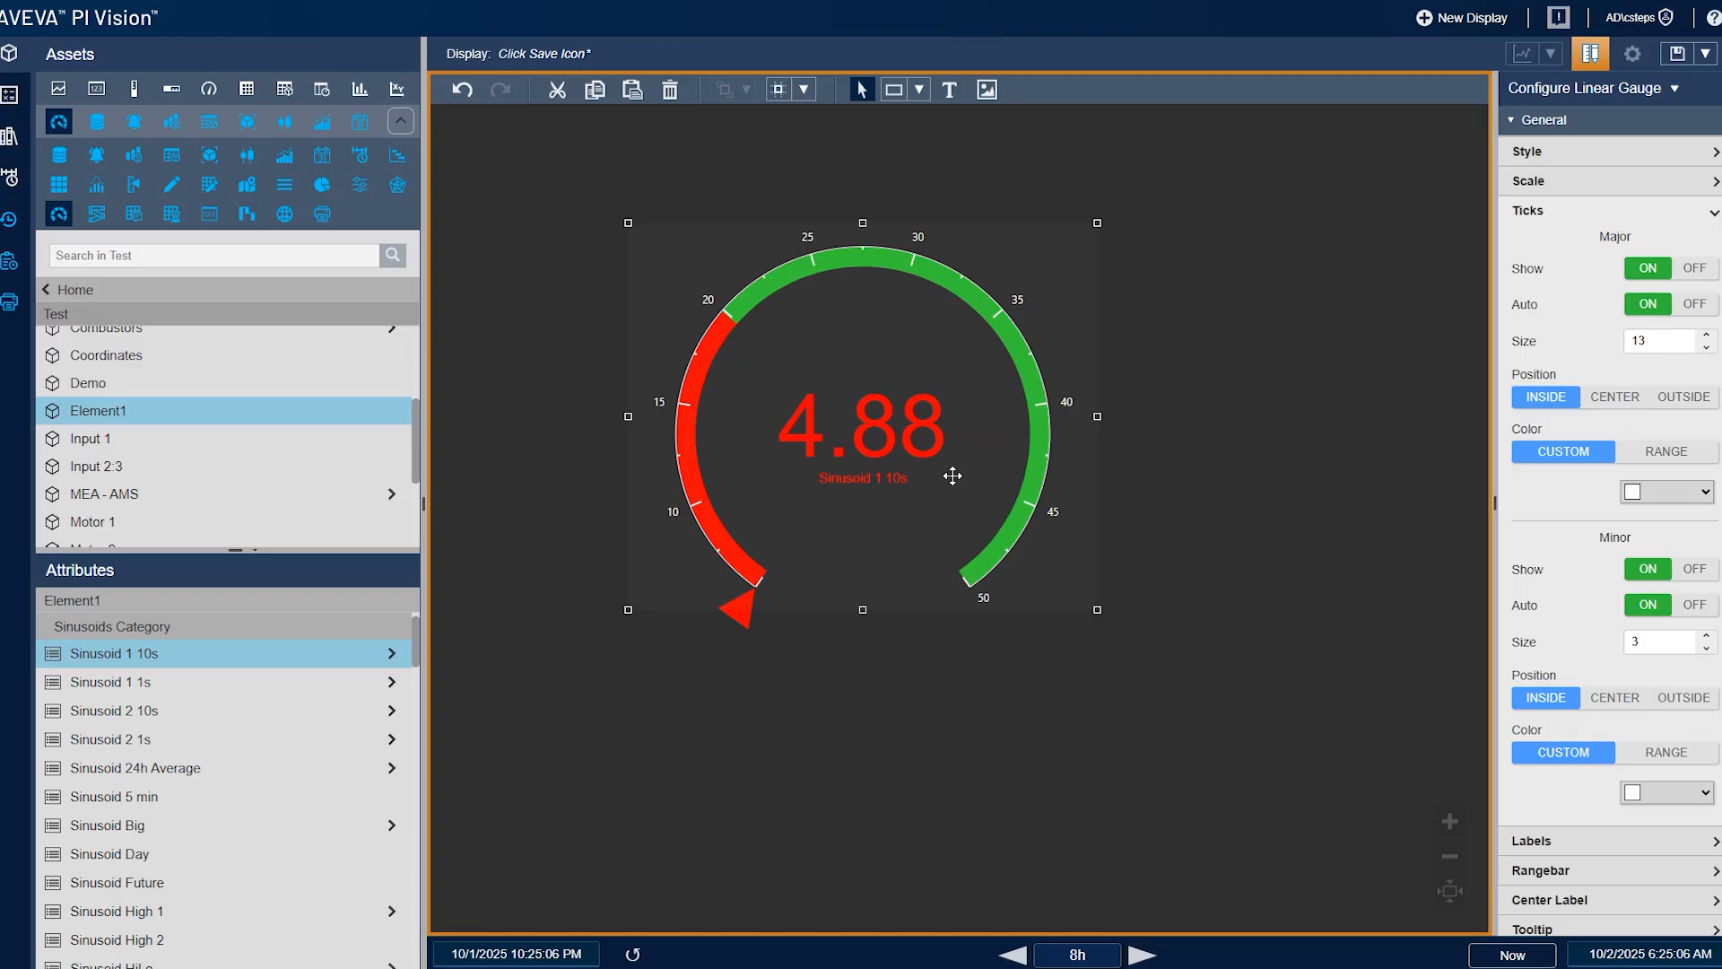
{"action": "left_click", "coordinate": [1559, 212]}
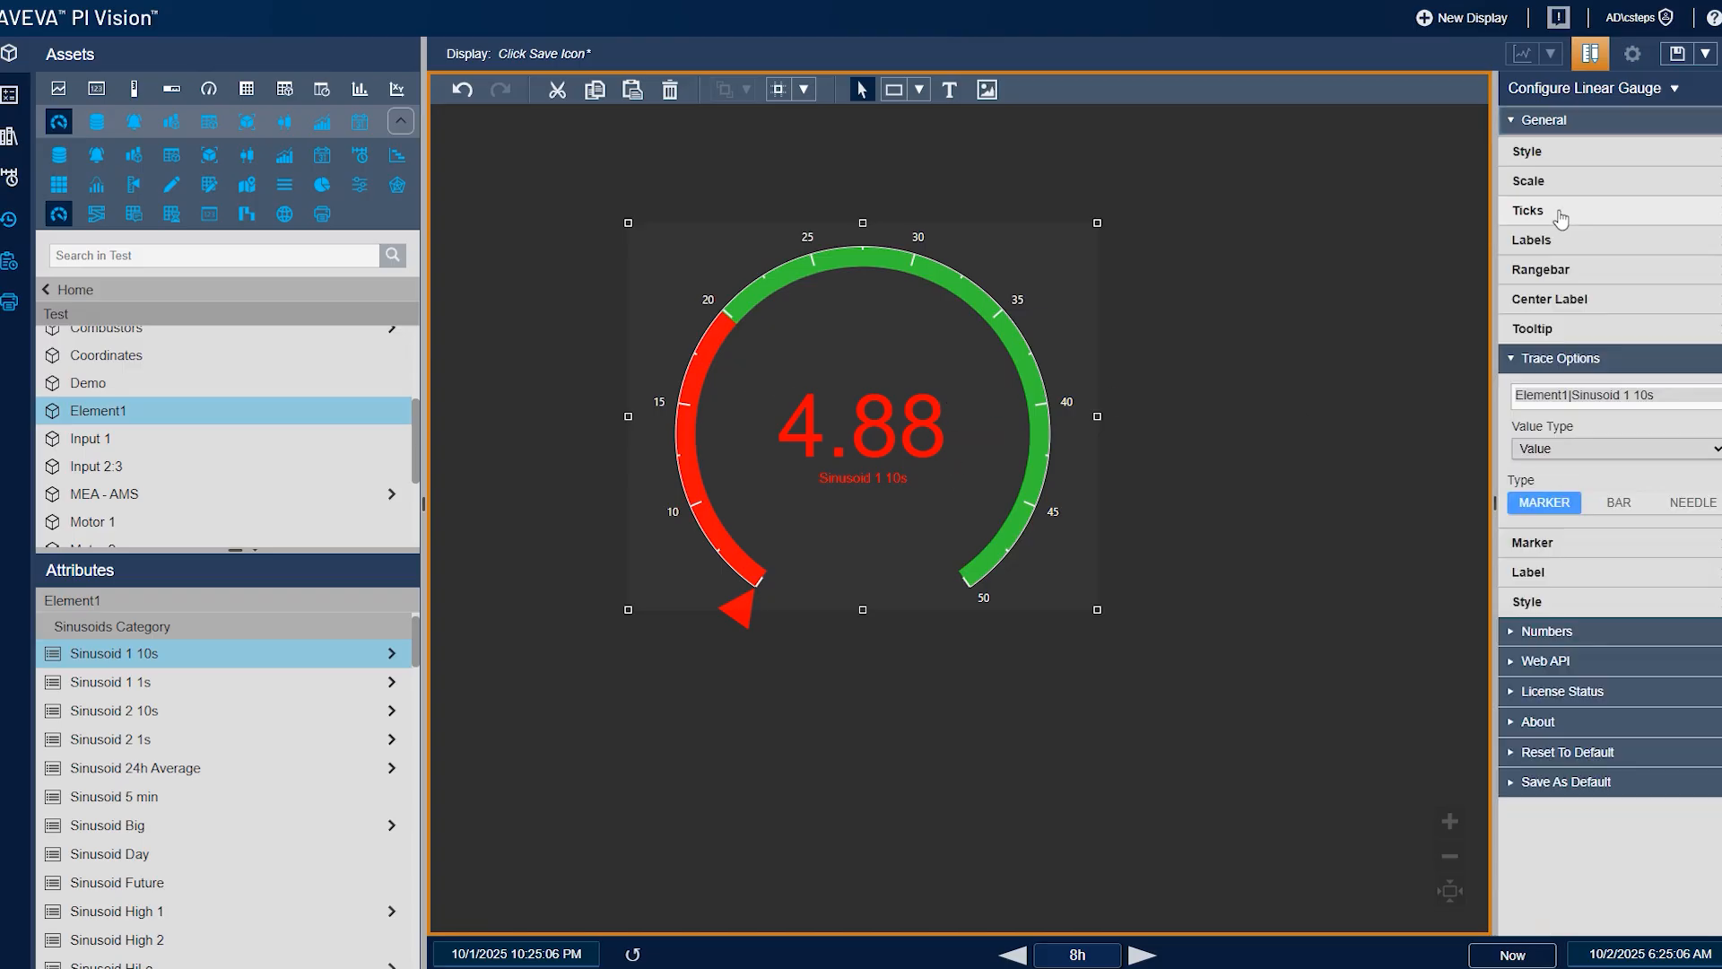
Try hiding the gauge's scale labels and placing them inside the arc
{"action": "left_click", "coordinate": [1547, 241]}
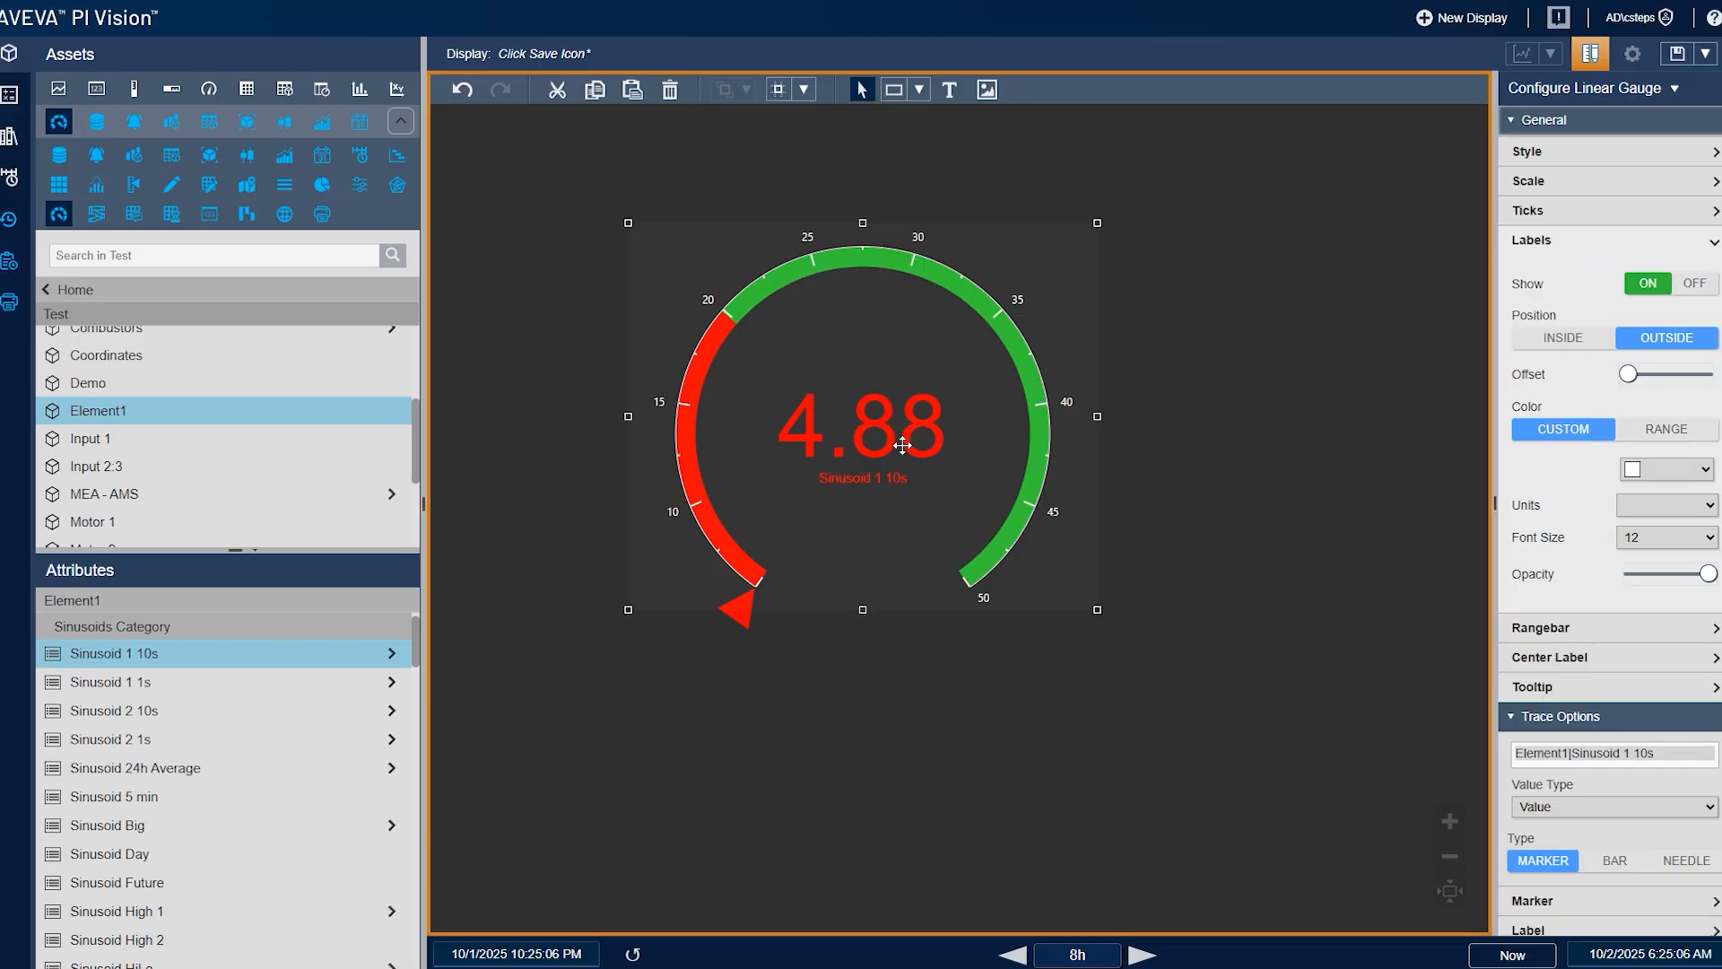
{"action": "left_click", "coordinate": [1692, 284]}
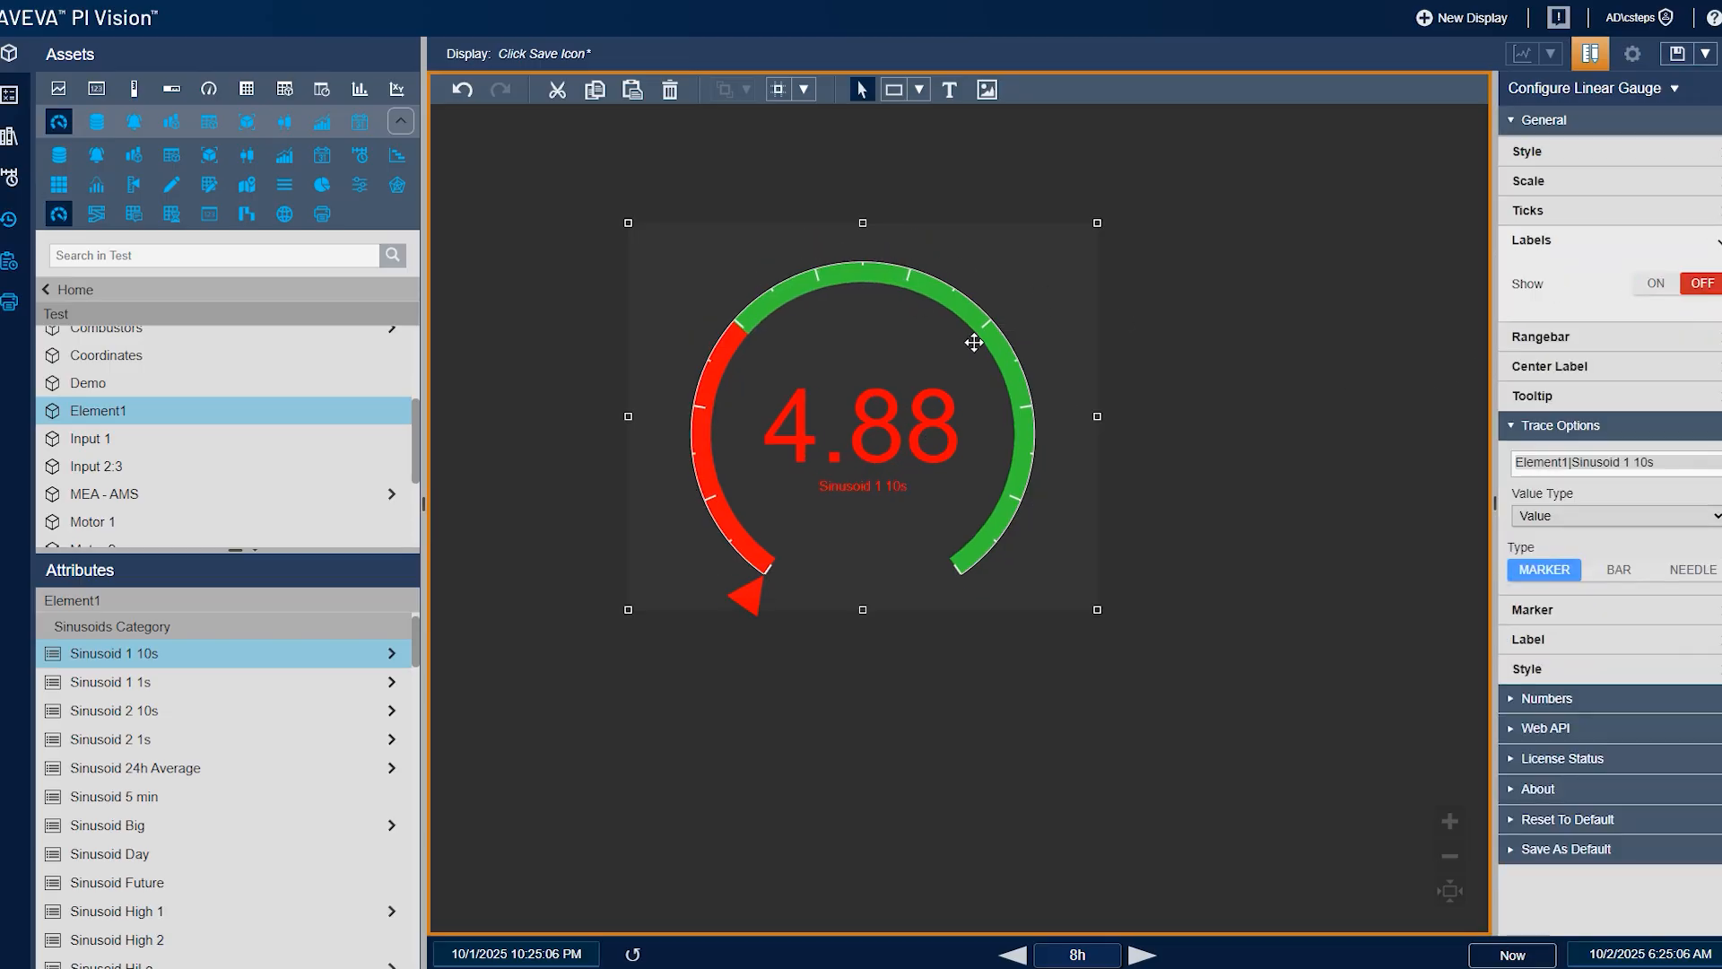
{"action": "left_click", "coordinate": [1654, 286]}
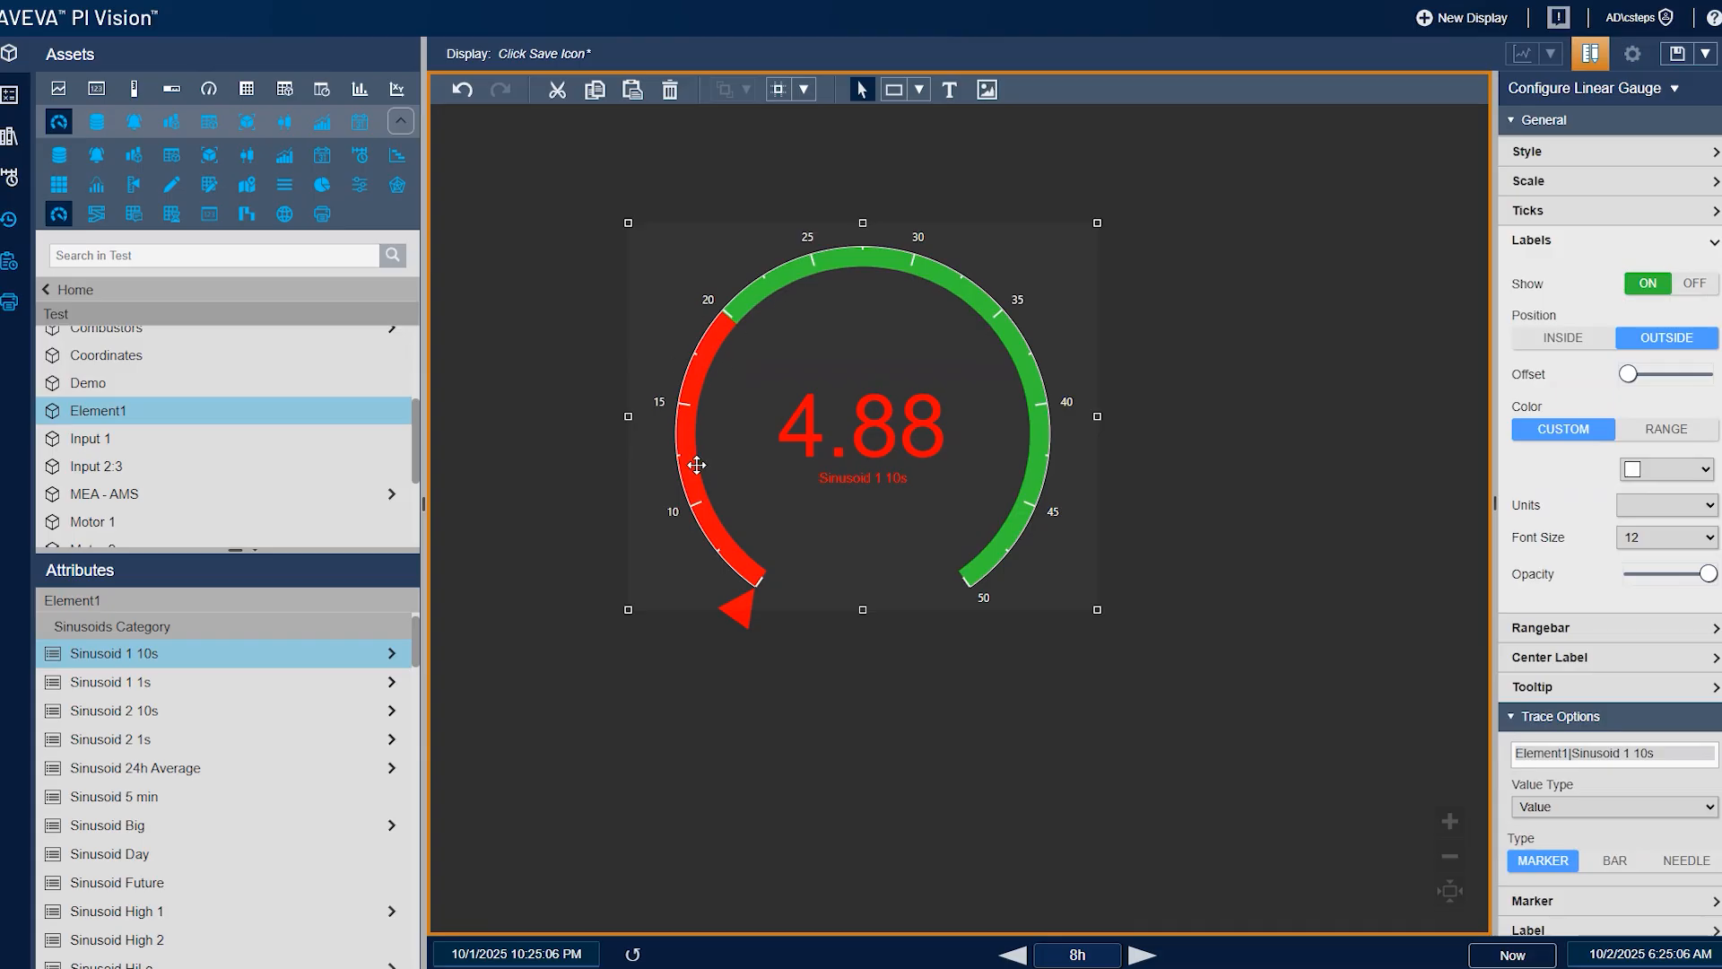
{"action": "left_click", "coordinate": [1567, 337]}
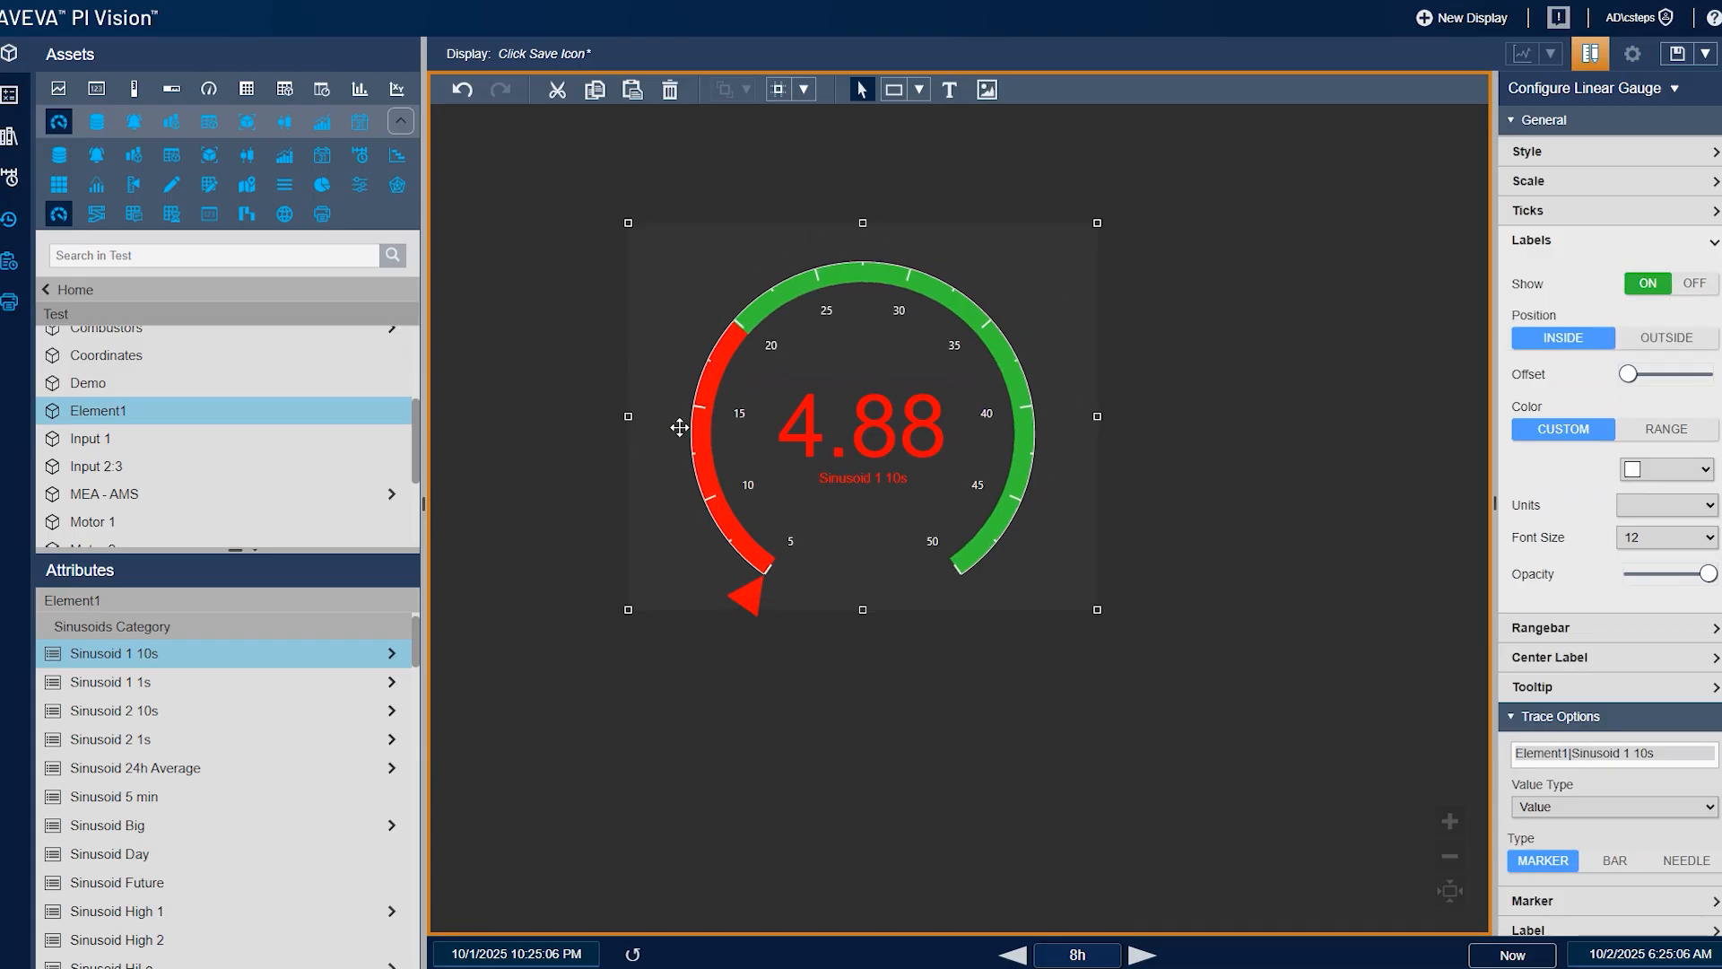
{"action": "left_click_drag", "start_coordinate": [1628, 375], "coordinate": [1620, 378]}
{"action": "left_click", "coordinate": [1655, 339]}
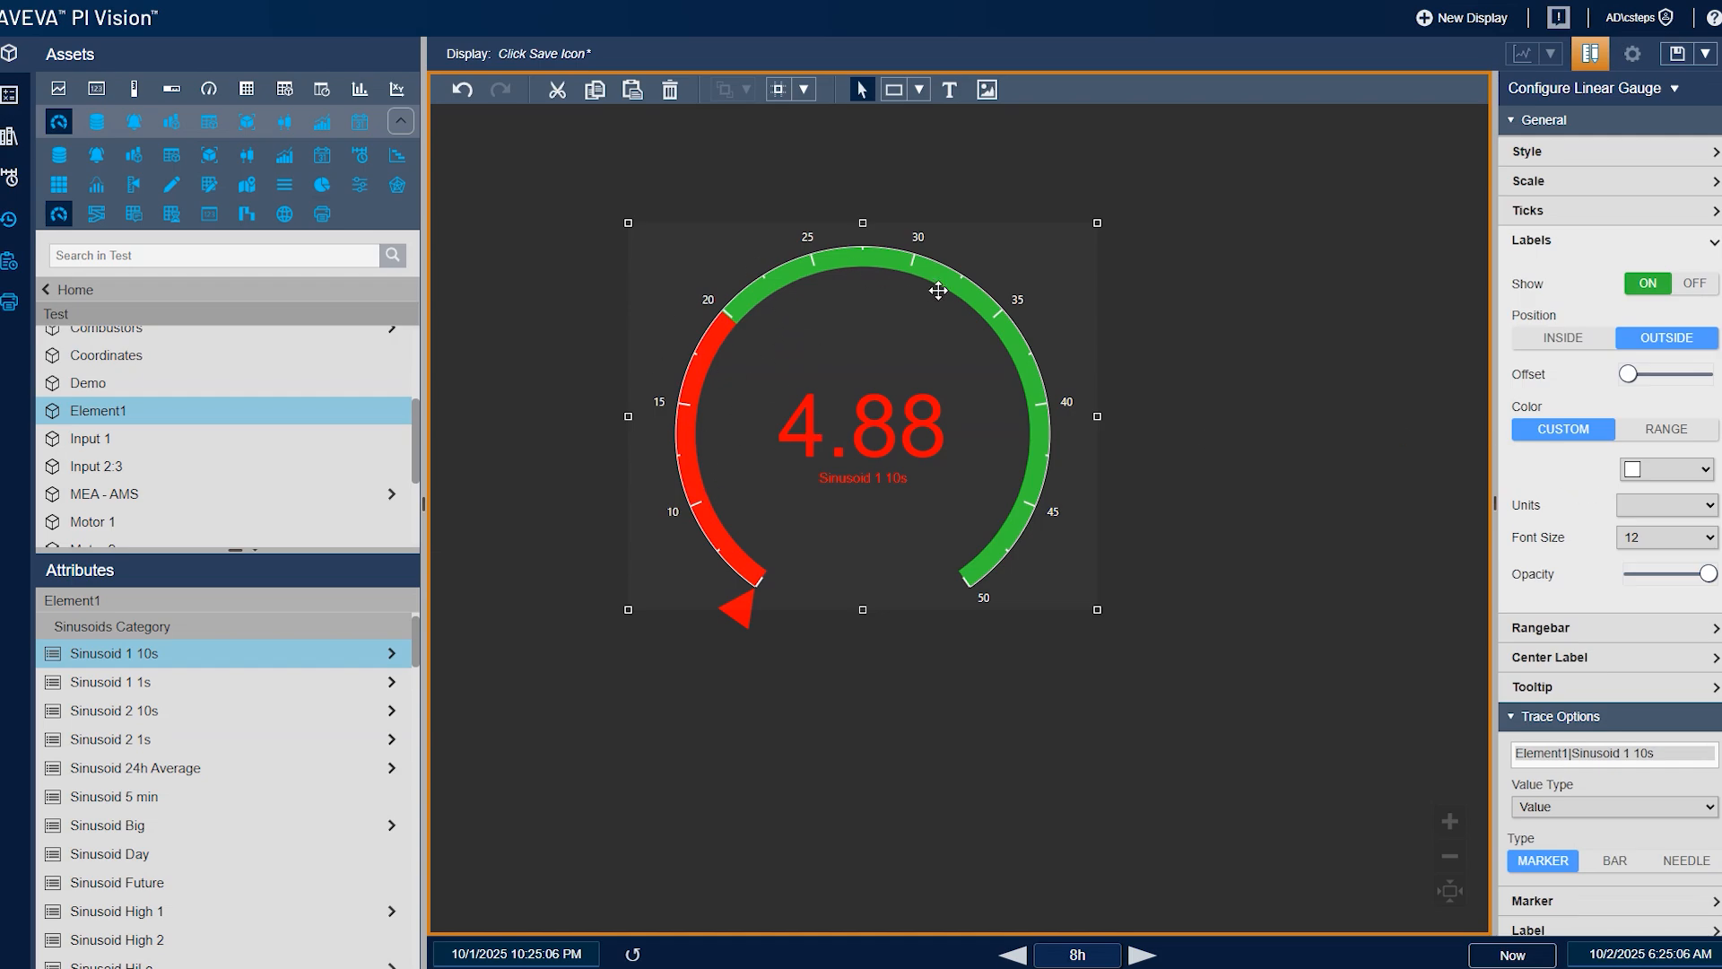
Nudge the gauge slightly down and to the right, and color its scale labels by range
{"action": "left_click_drag", "start_coordinate": [848, 385], "coordinate": [860, 391]}
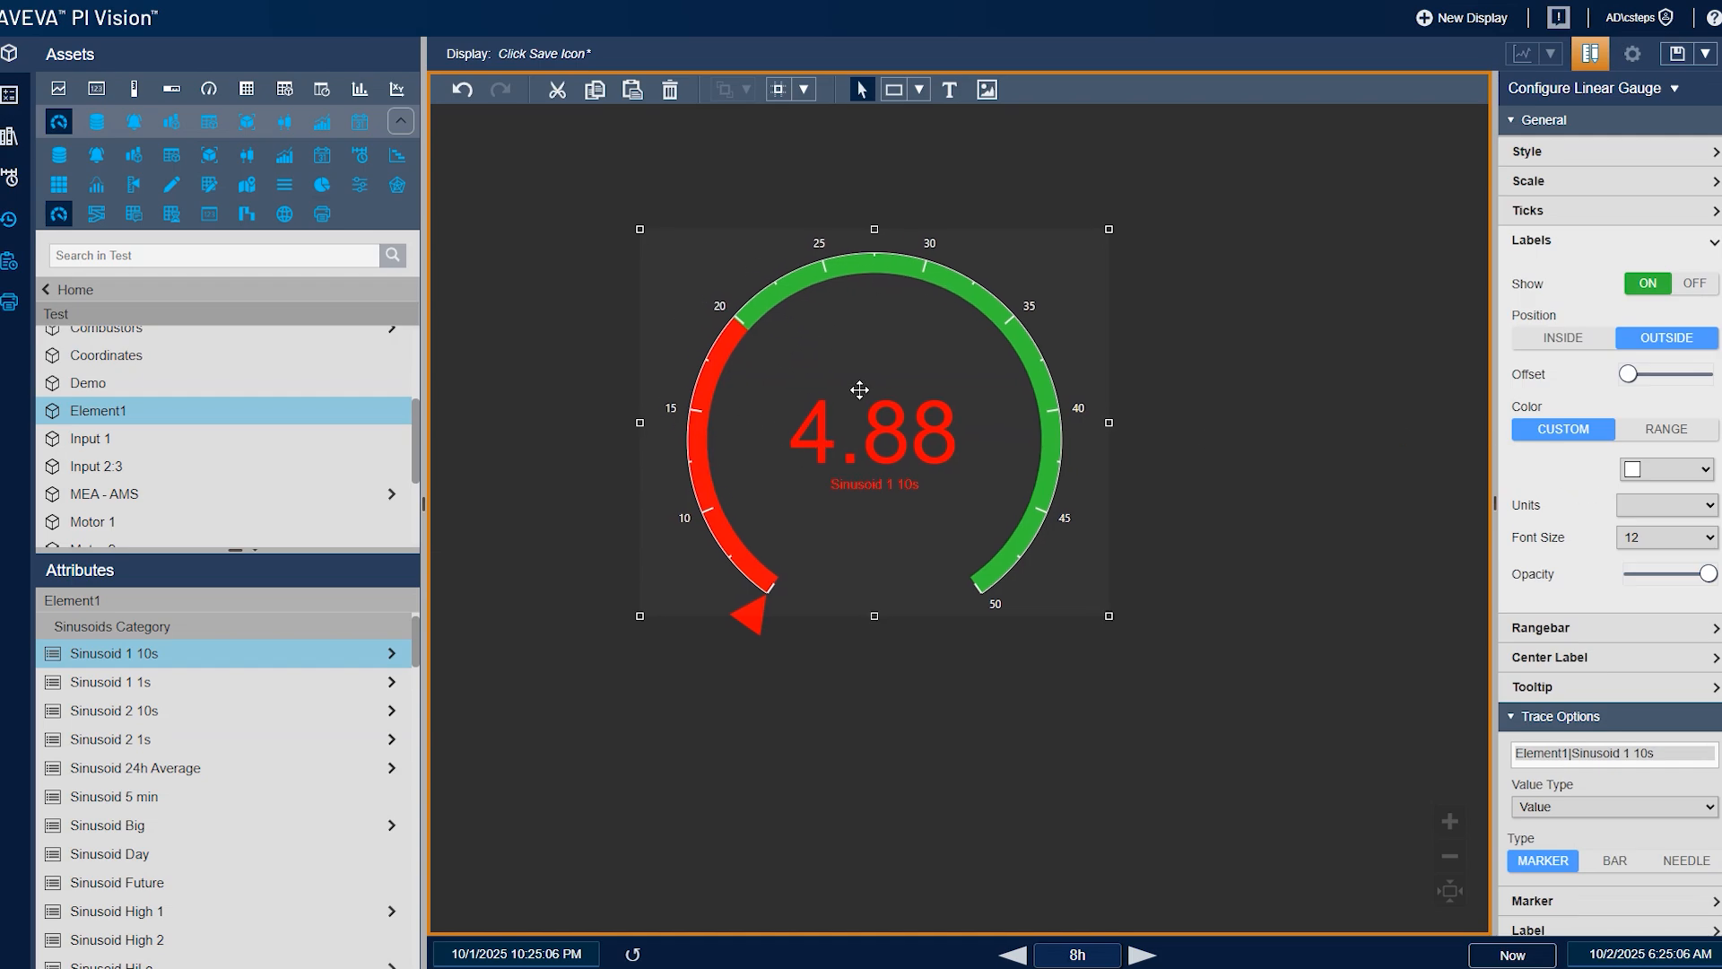
{"action": "left_click", "coordinate": [1690, 435]}
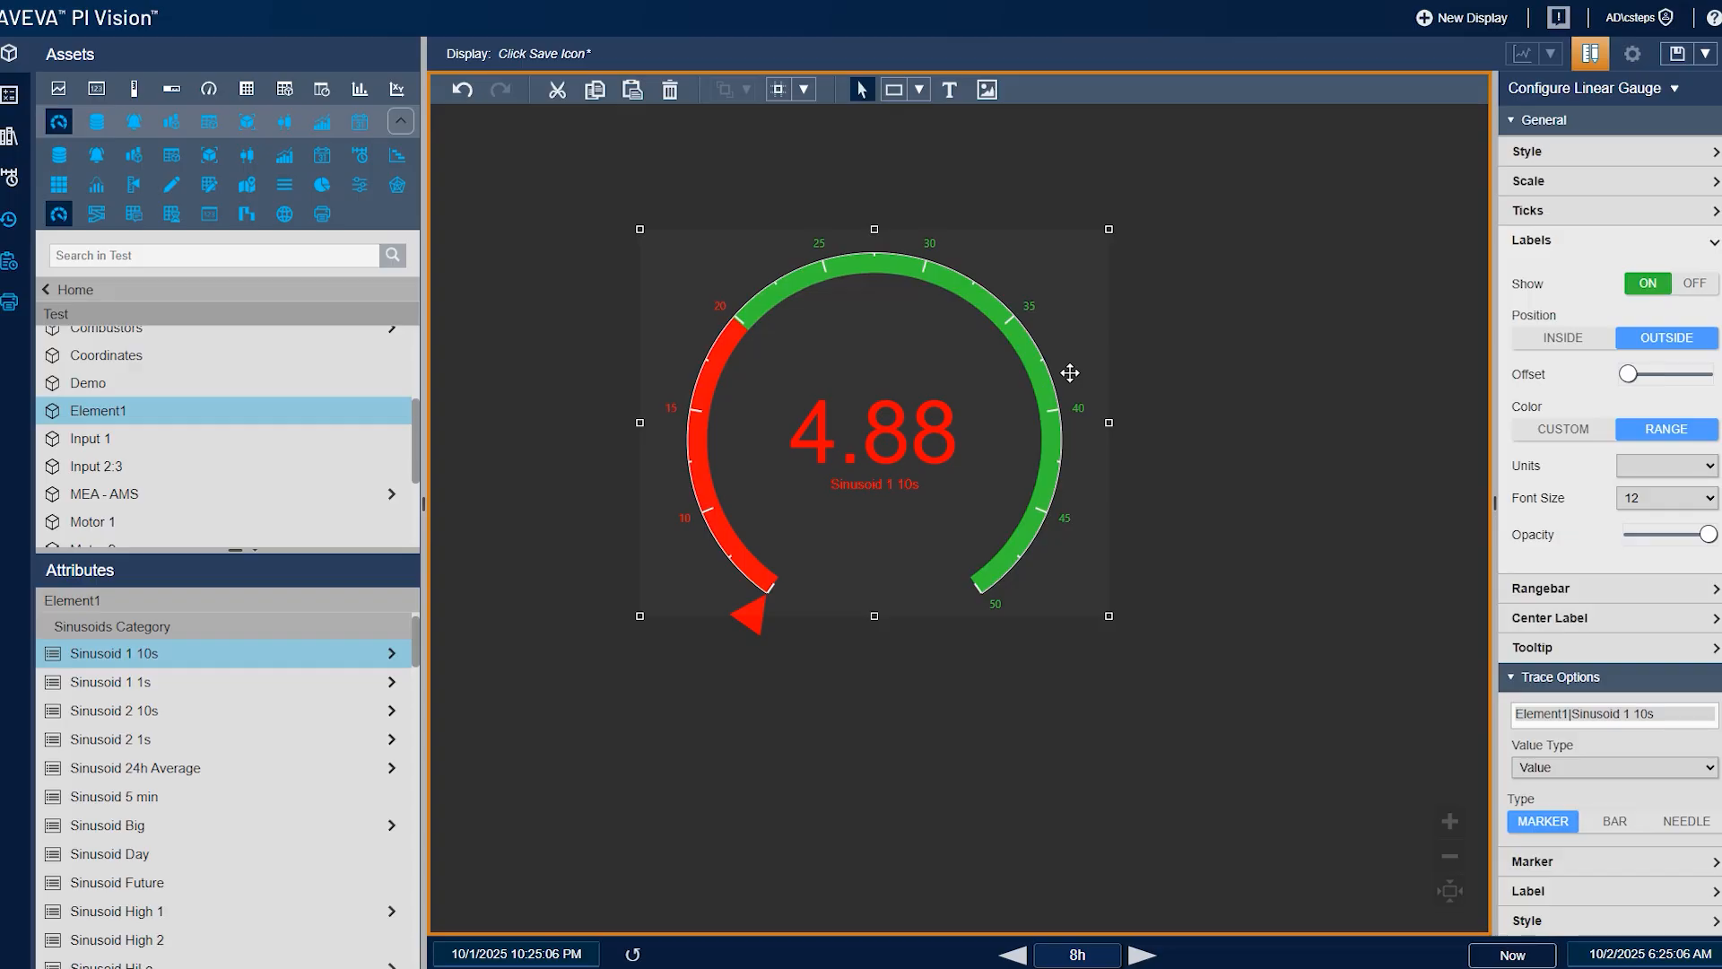
{"action": "left_click", "coordinate": [1593, 242]}
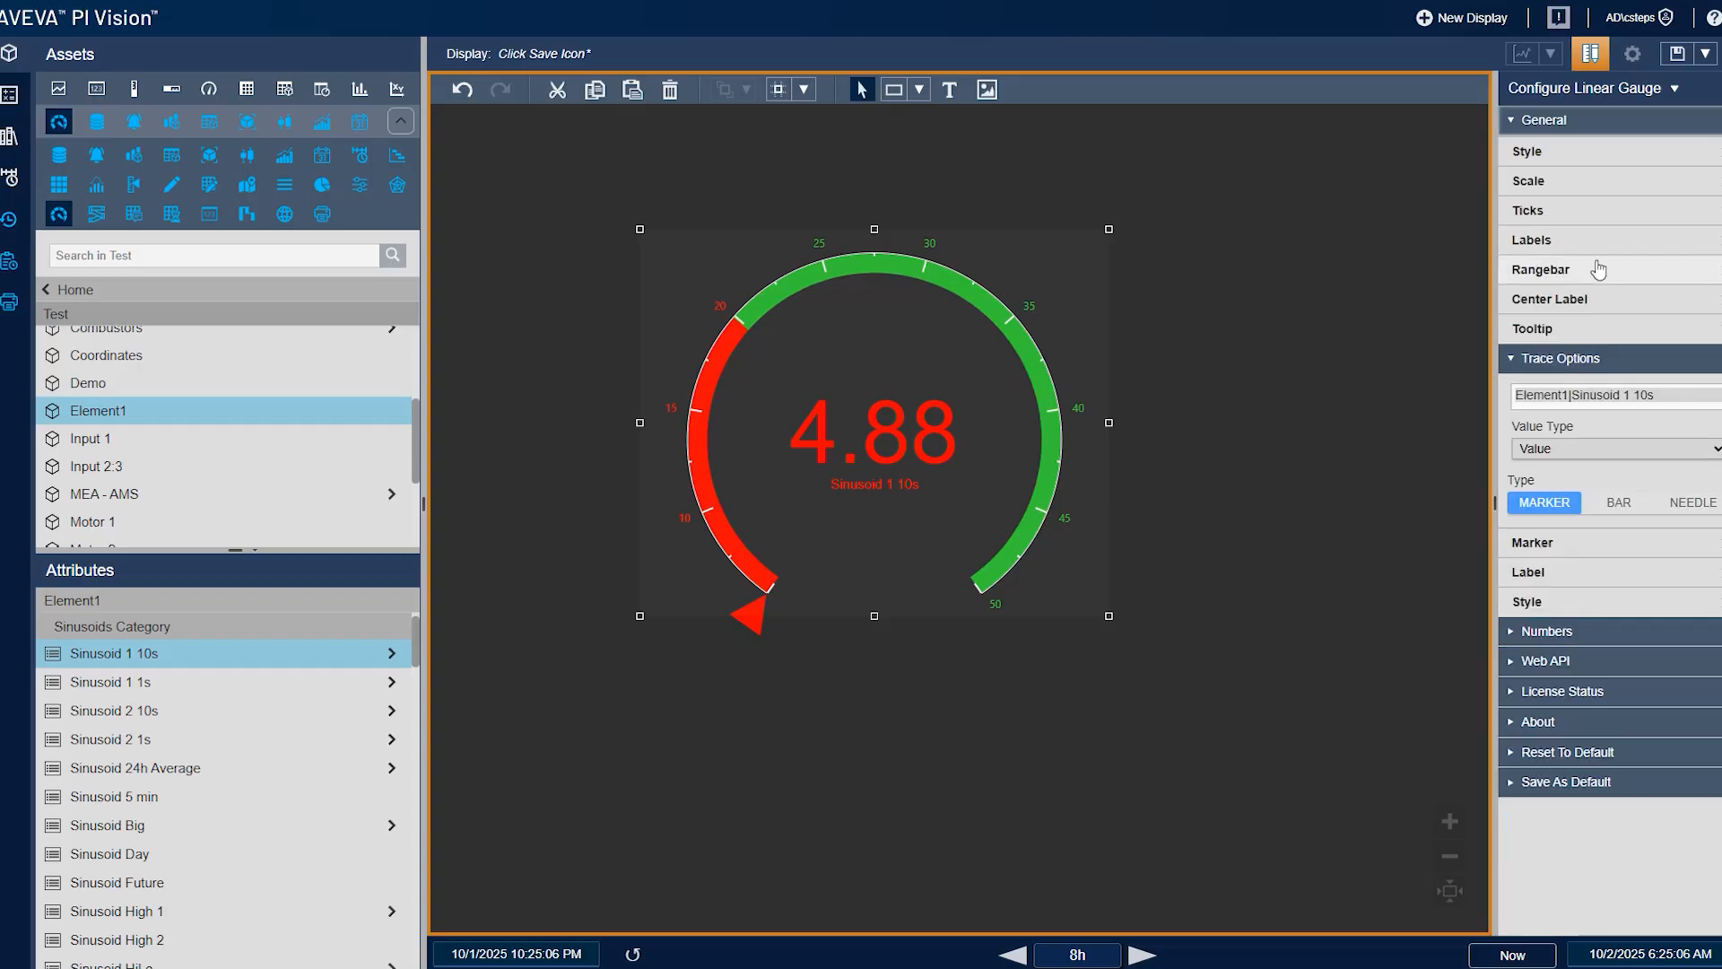
Try hiding the gauge's rangebar and placing it centered on and outside the scale
{"action": "left_click", "coordinate": [1598, 270]}
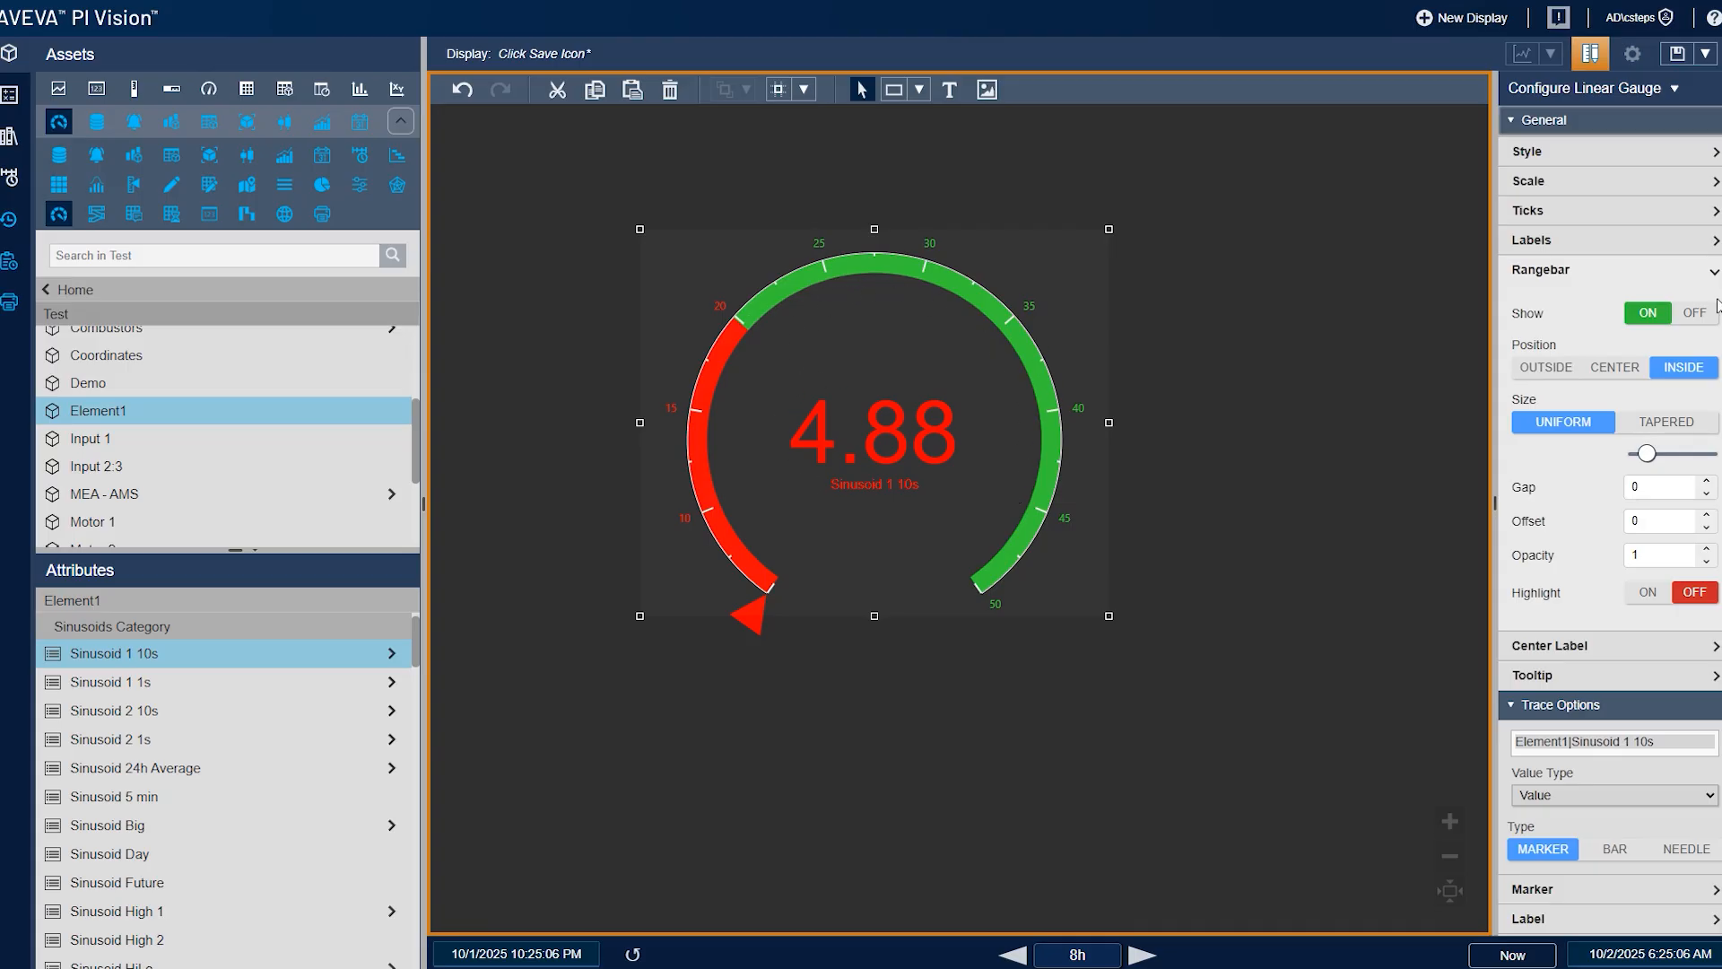
{"action": "left_click", "coordinate": [1691, 313]}
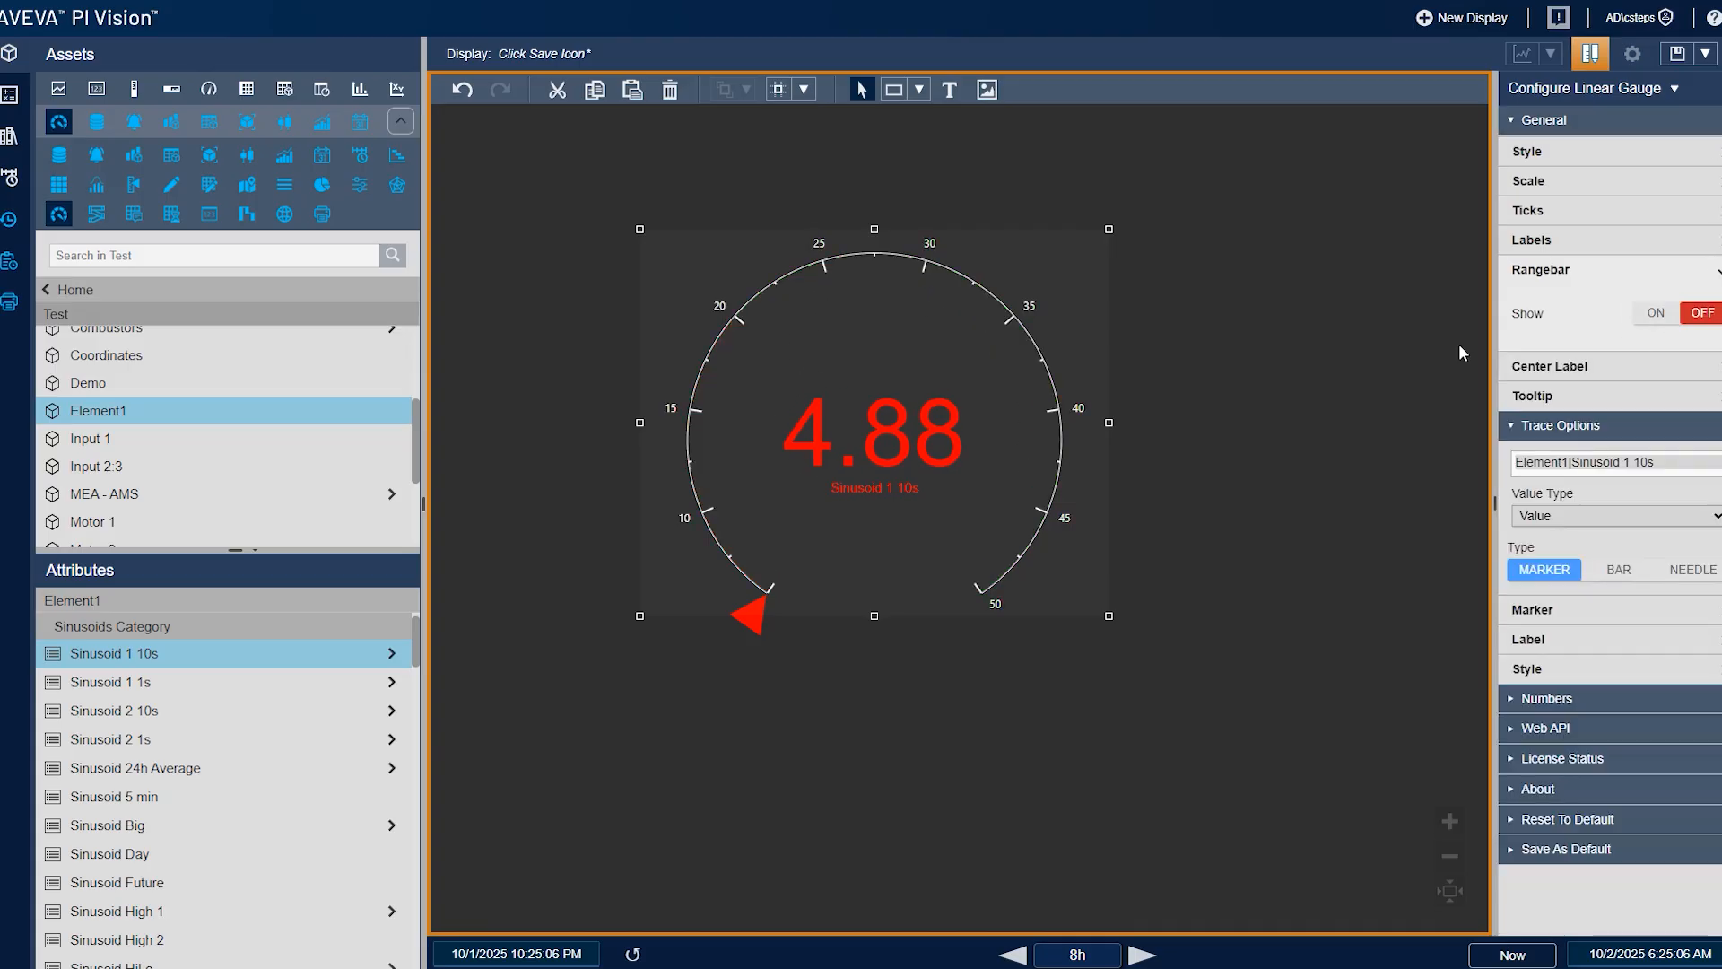
{"action": "left_click", "coordinate": [1673, 315]}
{"action": "left_click", "coordinate": [1605, 375]}
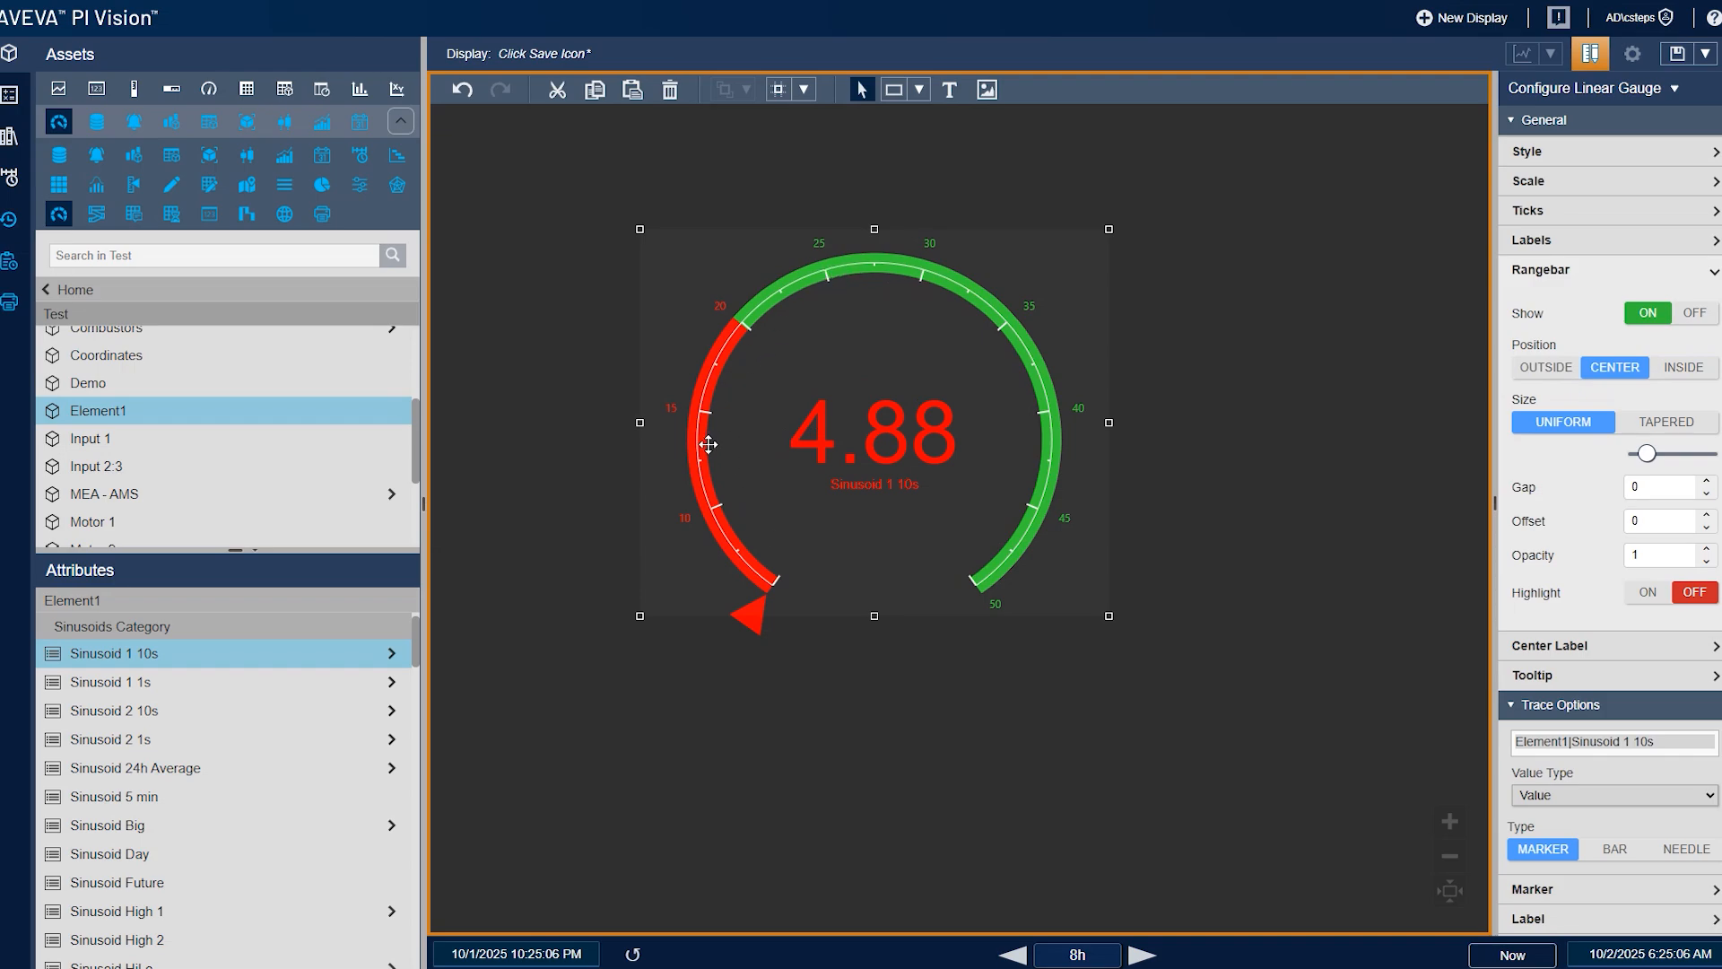
{"action": "left_click", "coordinate": [1532, 368]}
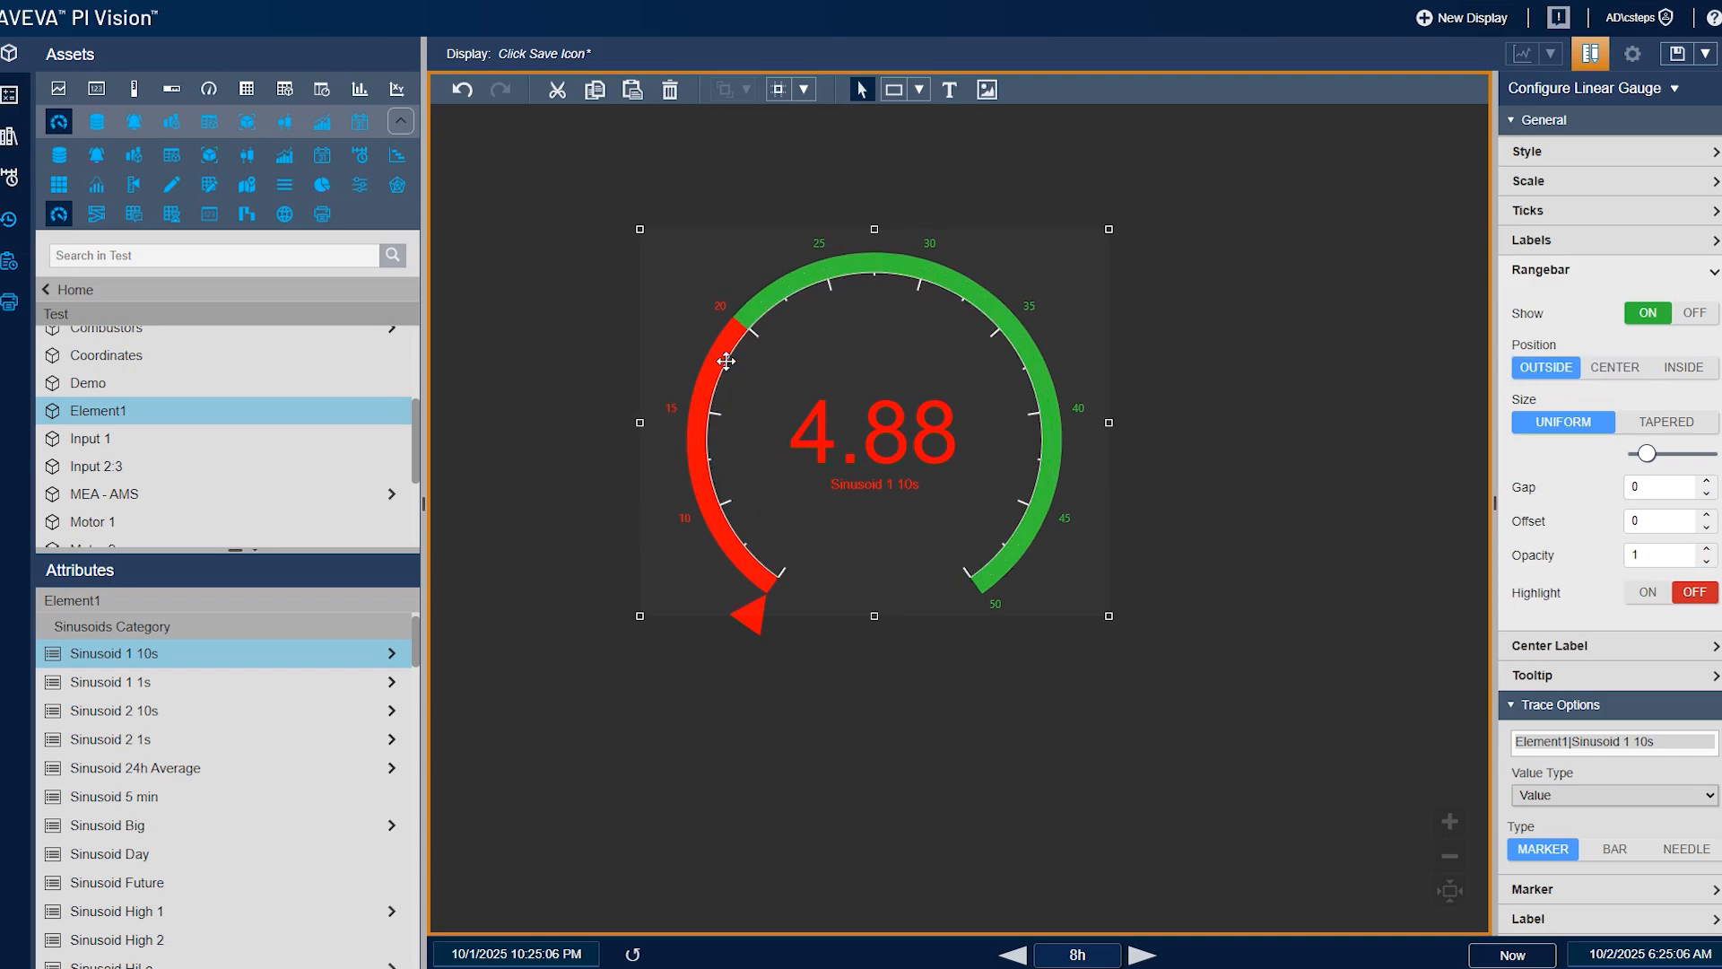
{"action": "left_click", "coordinate": [1690, 375]}
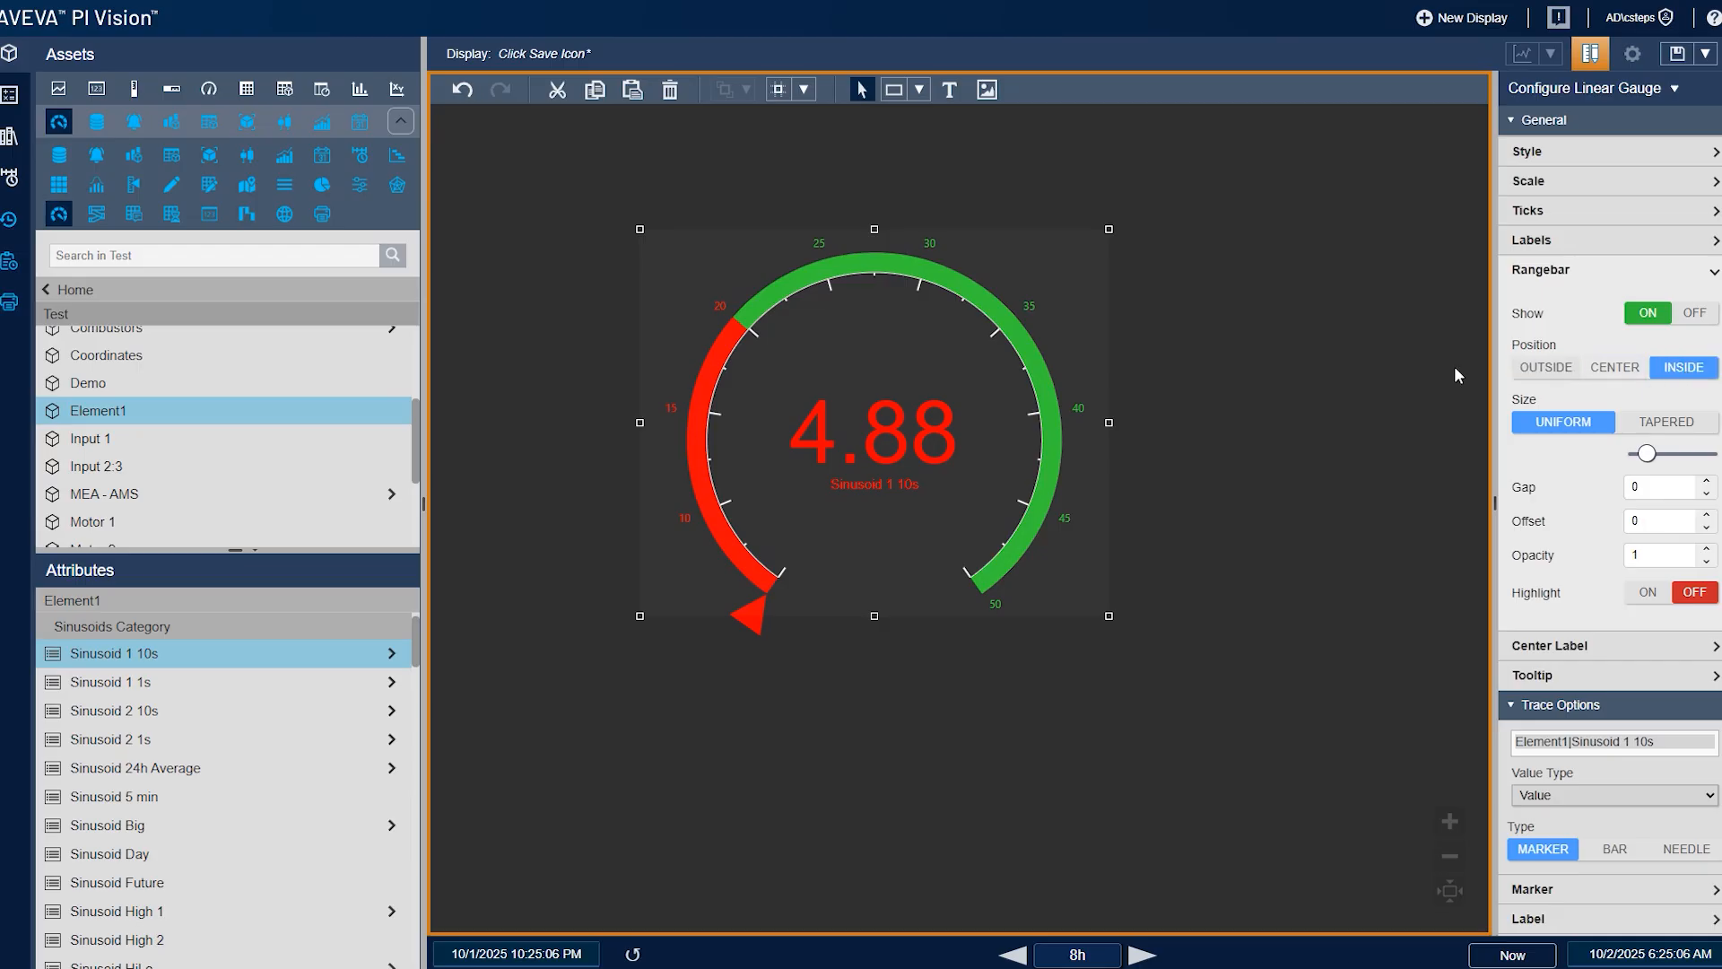
{"action": "left_click", "coordinate": [1530, 376]}
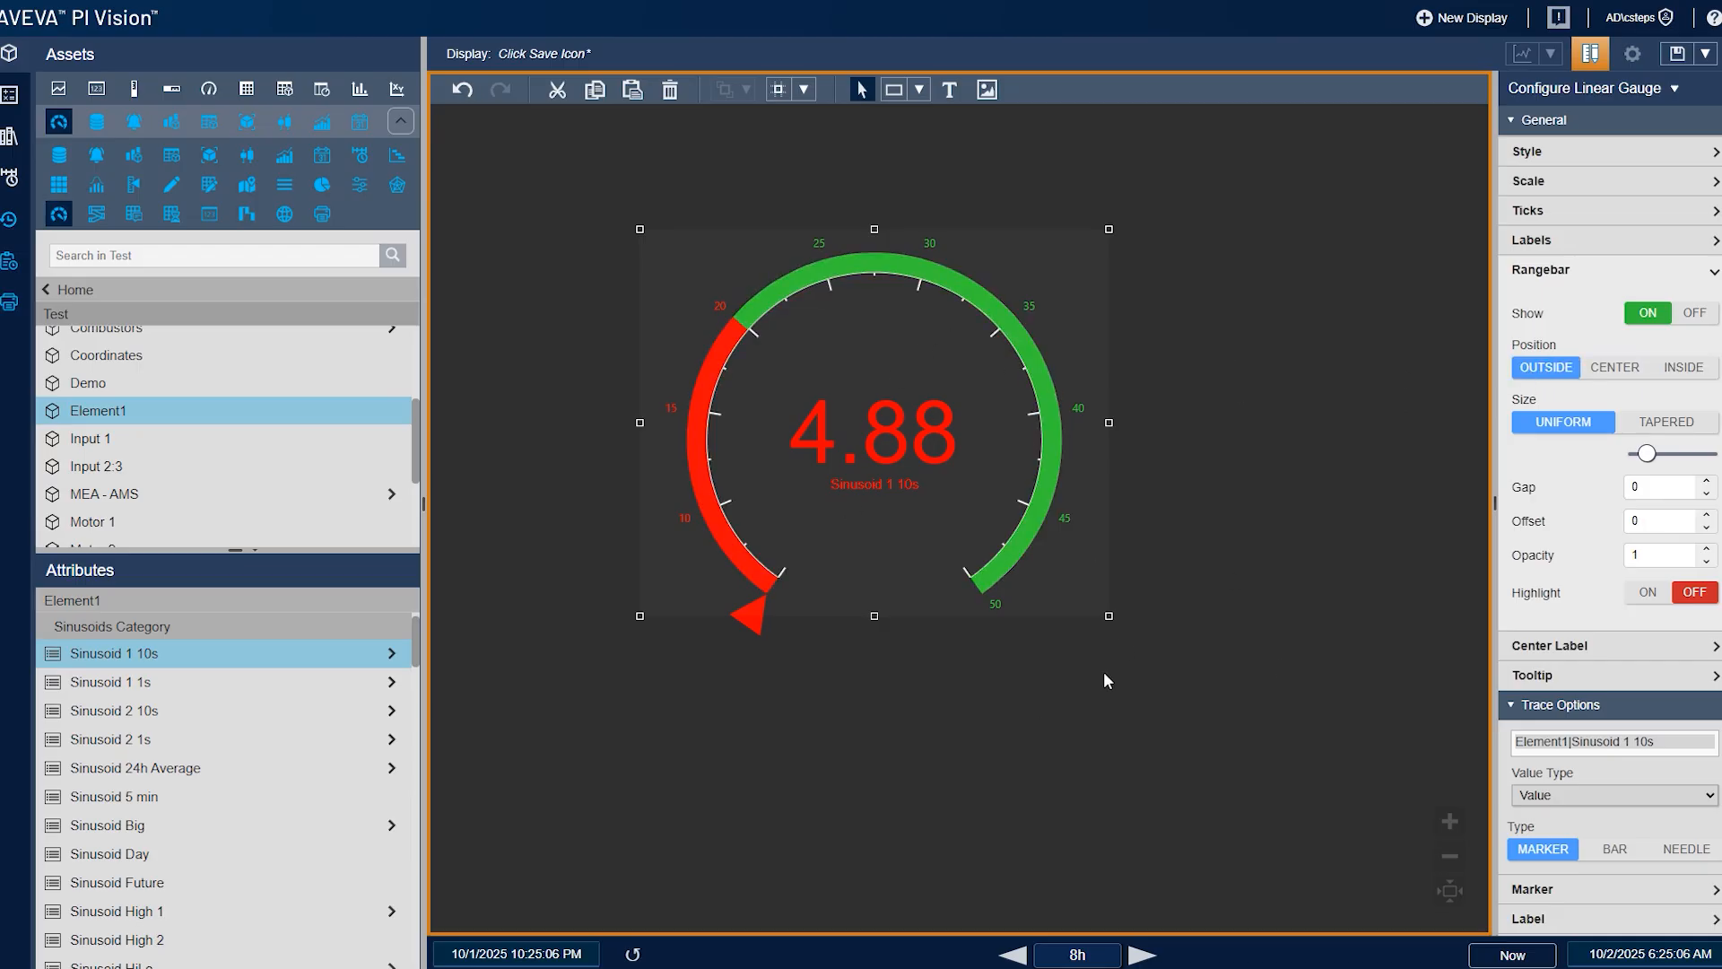
{"action": "left_click", "coordinate": [1707, 369]}
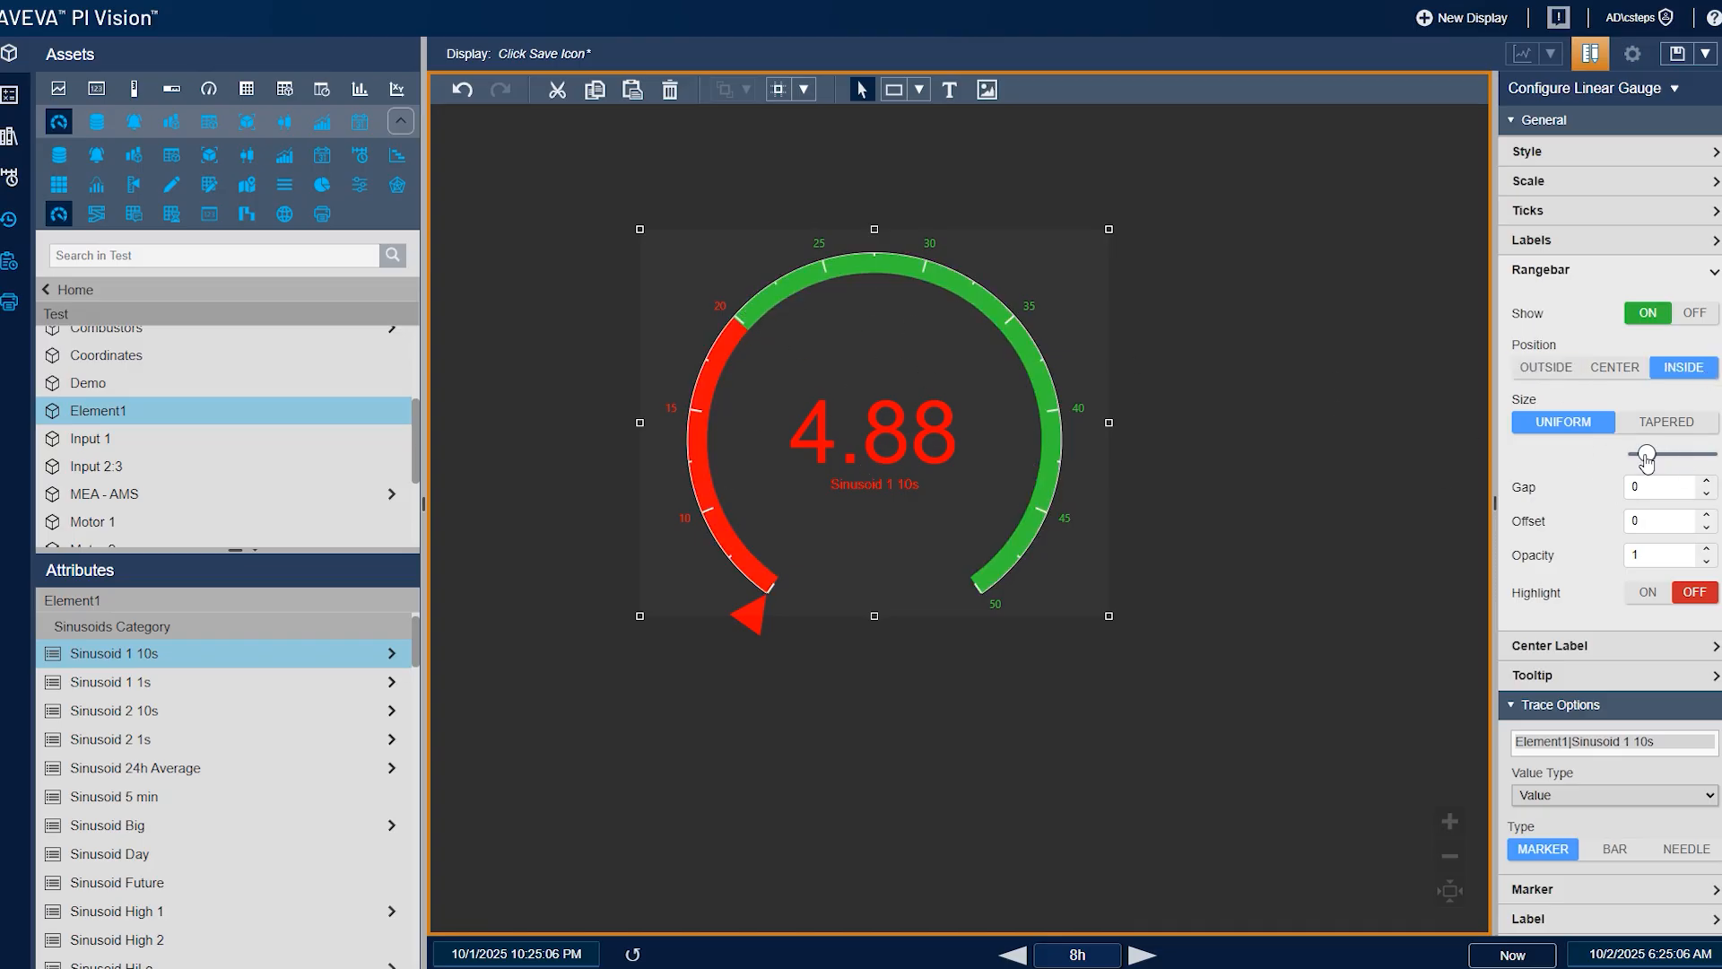
Try a thinner rangebar and a tapered shape that widens toward the end of the scale
{"action": "mouse_move", "coordinate": [1647, 459]}
{"action": "left_mouse_down"}
{"action": "mouse_move", "coordinate": [1672, 460]}
{"action": "mouse_move", "coordinate": [1642, 459]}
{"action": "left_mouse_up"}
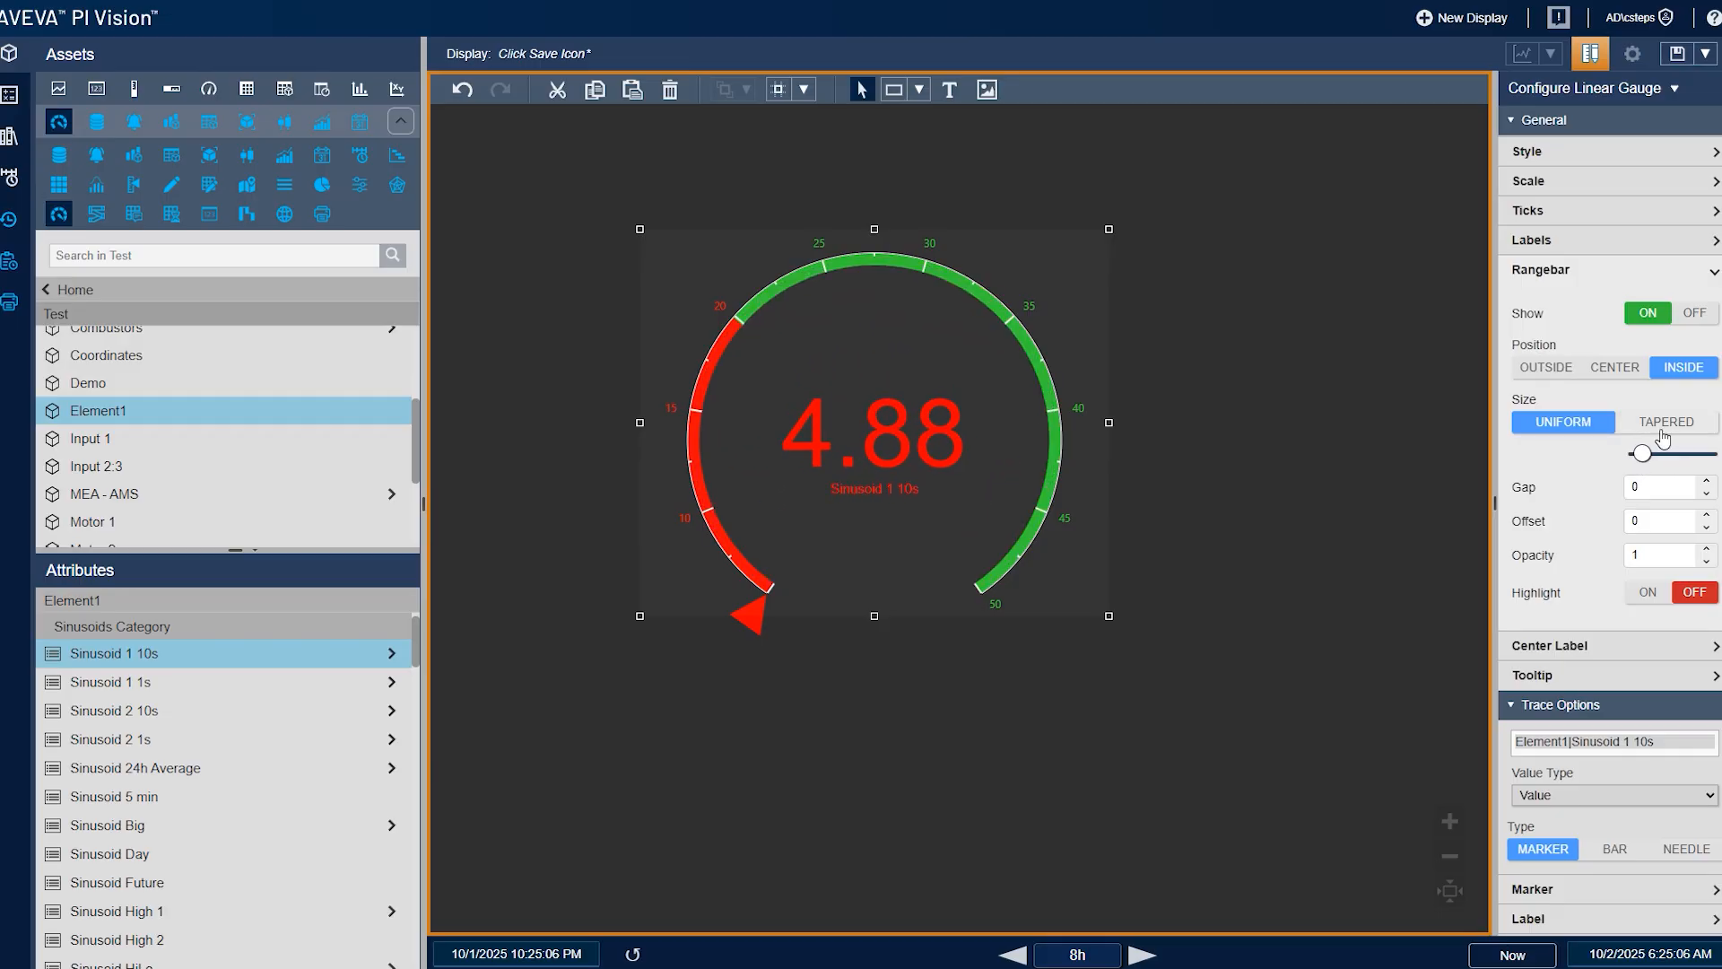
{"action": "left_click", "coordinate": [1660, 434]}
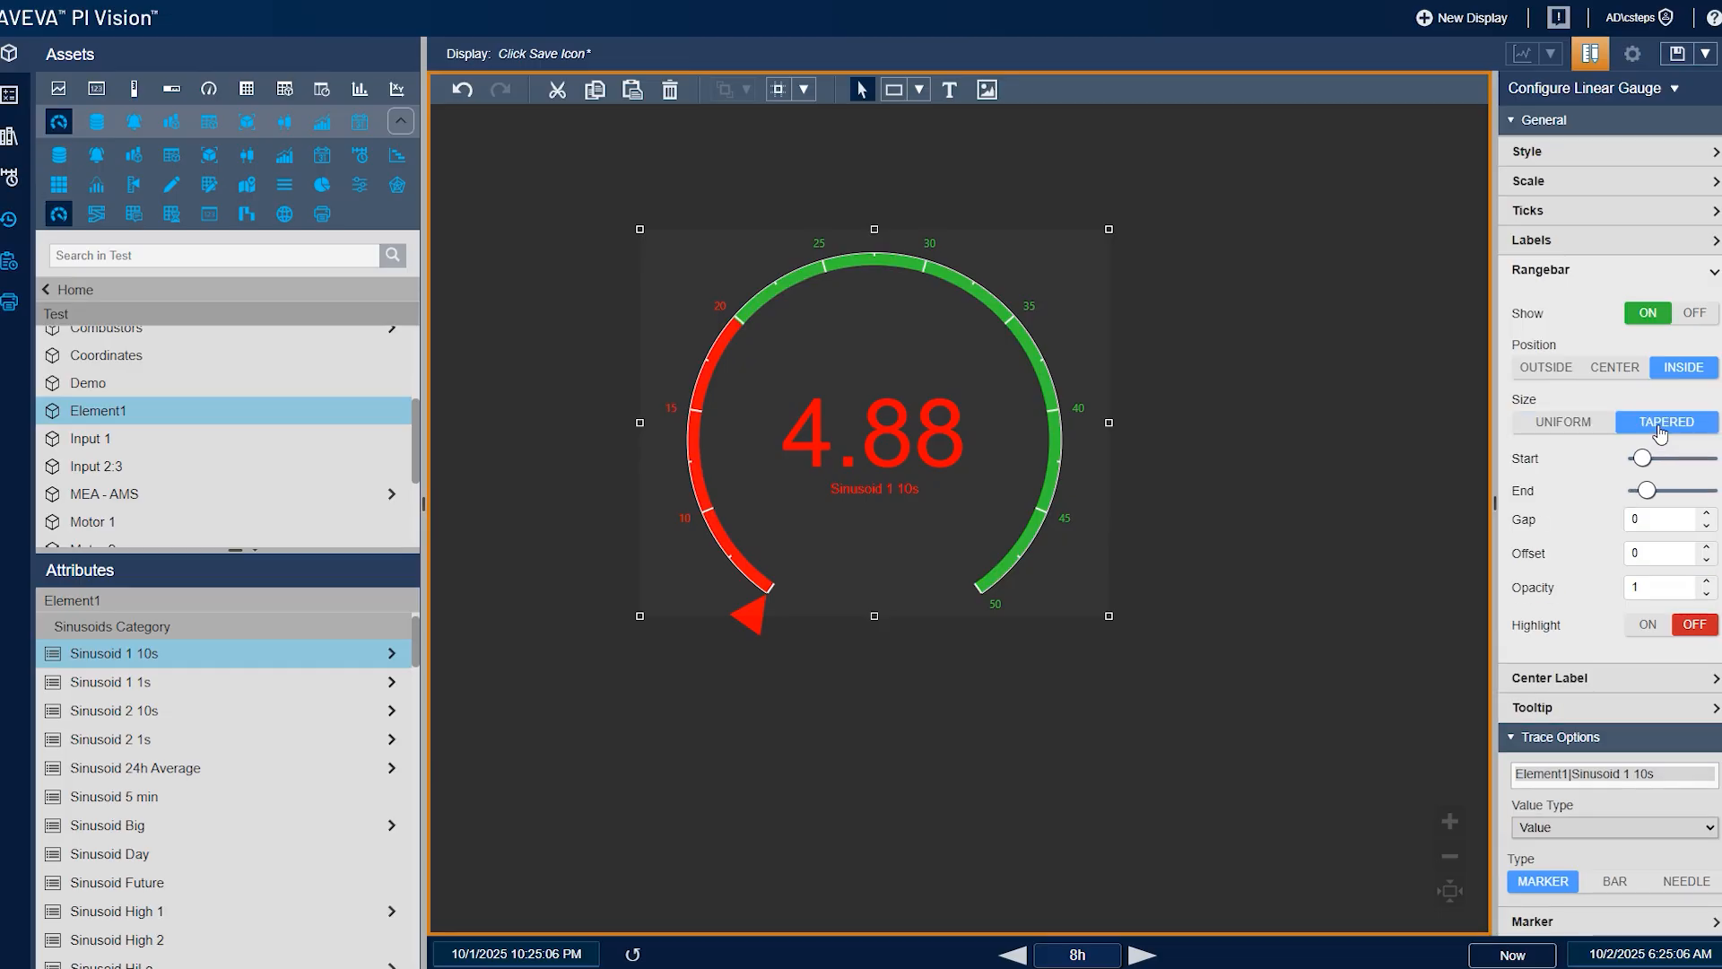
{"action": "mouse_move", "coordinate": [1648, 494]}
{"action": "left_mouse_down"}
{"action": "mouse_move", "coordinate": [1672, 491]}
{"action": "mouse_move", "coordinate": [1653, 460]}
{"action": "mouse_move", "coordinate": [1649, 492]}
{"action": "left_mouse_up"}
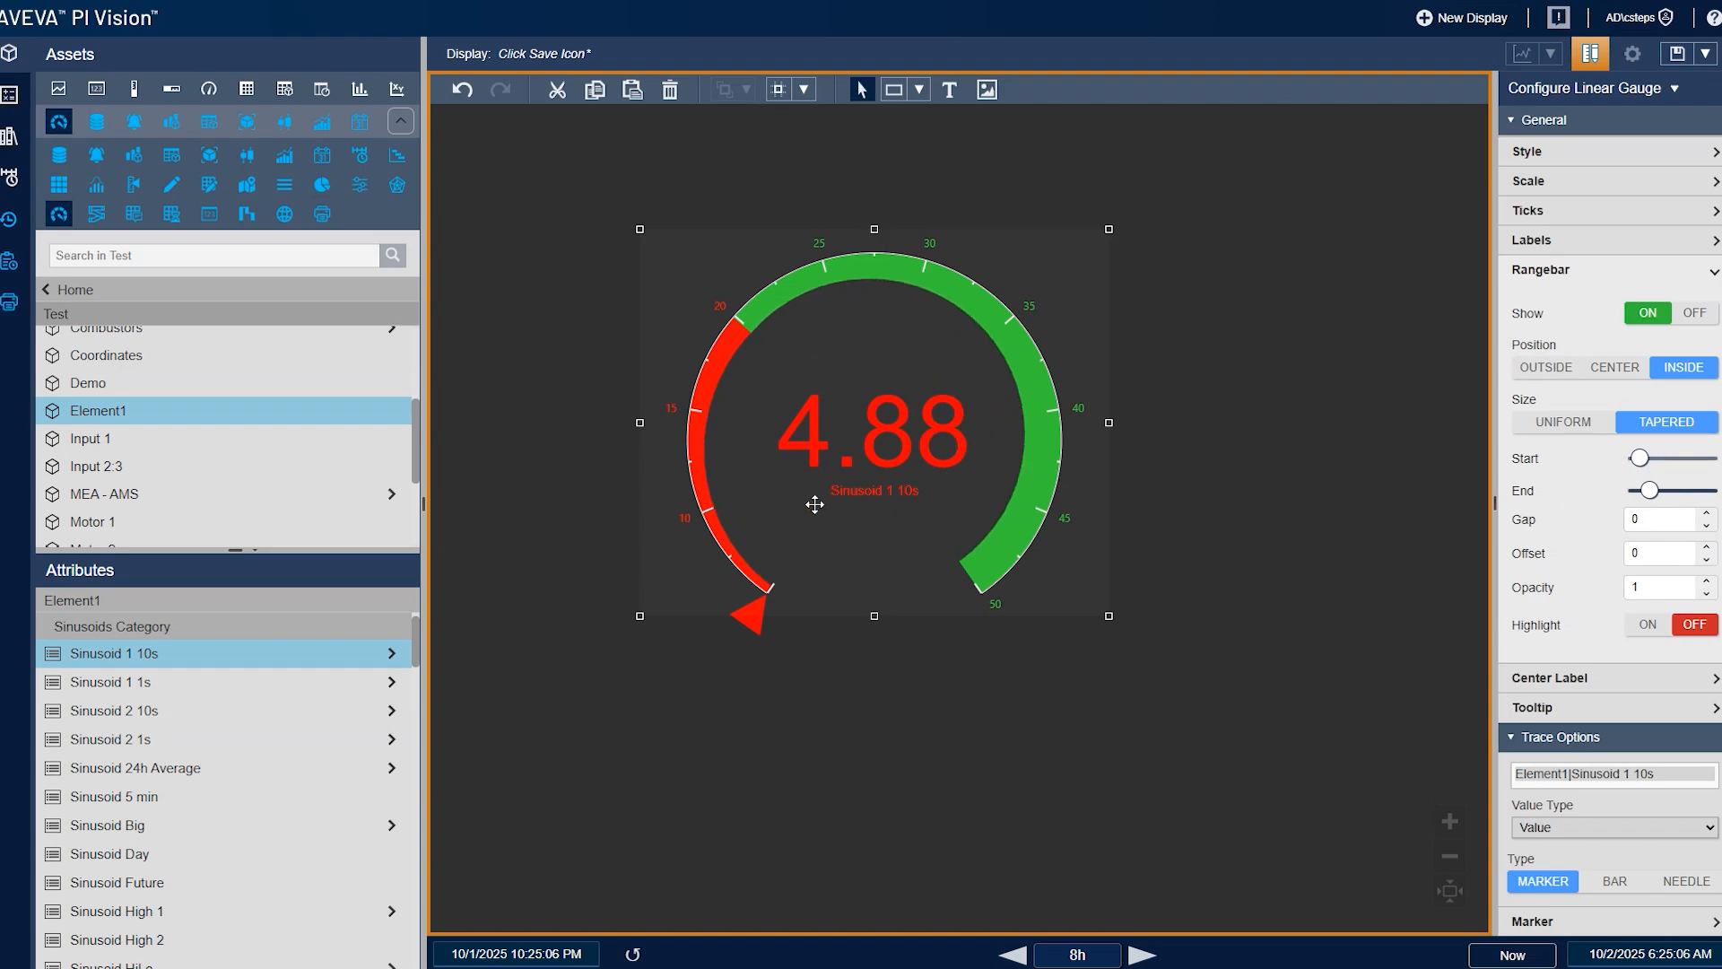
{"action": "left_click", "coordinate": [1592, 421]}
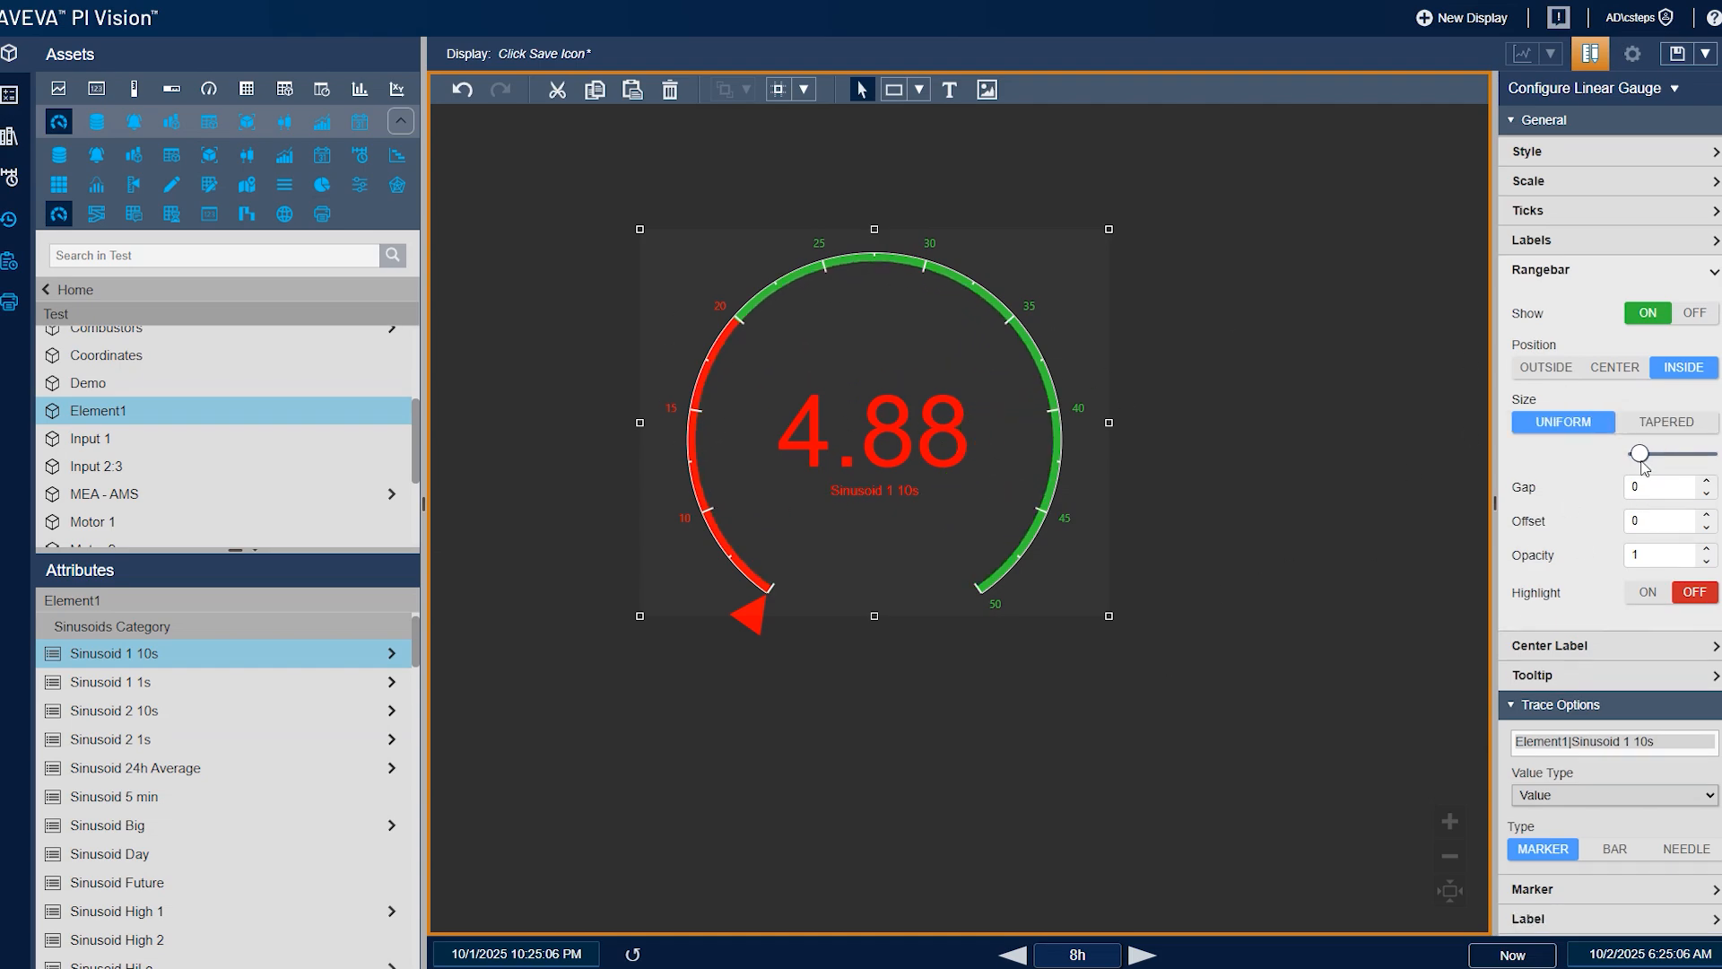
{"action": "left_click_drag", "start_coordinate": [1641, 454], "coordinate": [1648, 453]}
Try a gap of 10 between the rangebar's colored segments
{"action": "left_click", "coordinate": [1708, 482]}
{"action": "left_click", "coordinate": [1708, 481]}
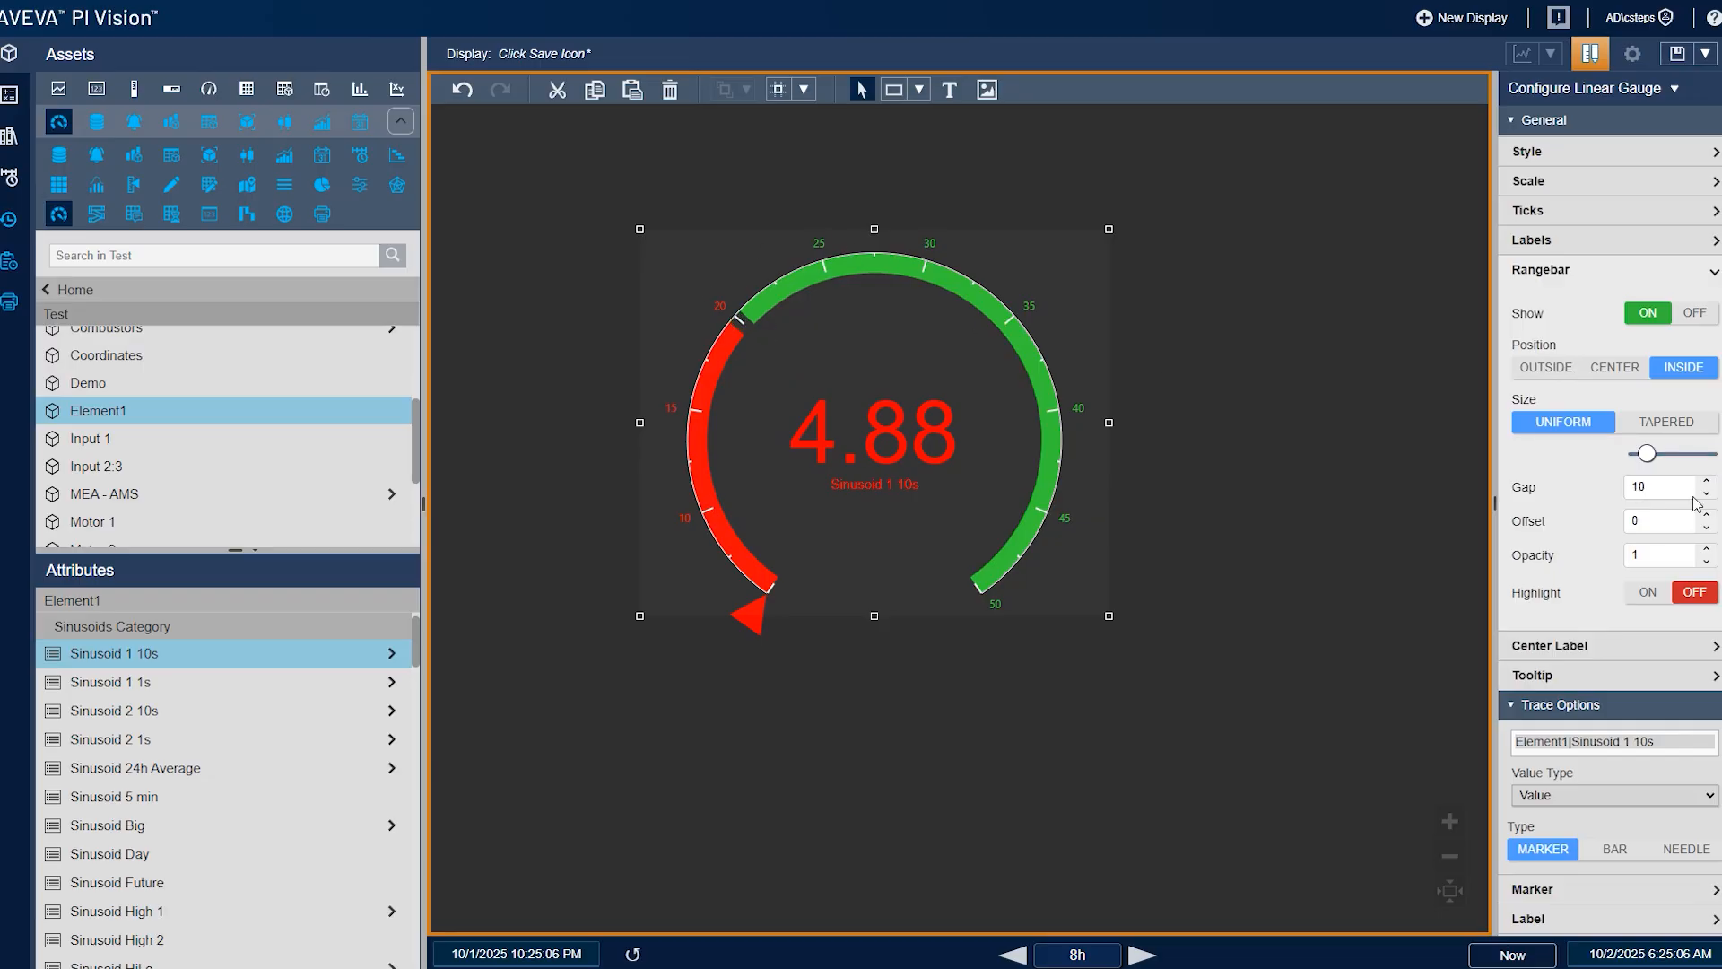
{"action": "left_click", "coordinate": [1708, 494]}
Turn on the rangebar's highlighting and set the display's time range to 1h
{"action": "left_click", "coordinate": [1647, 596]}
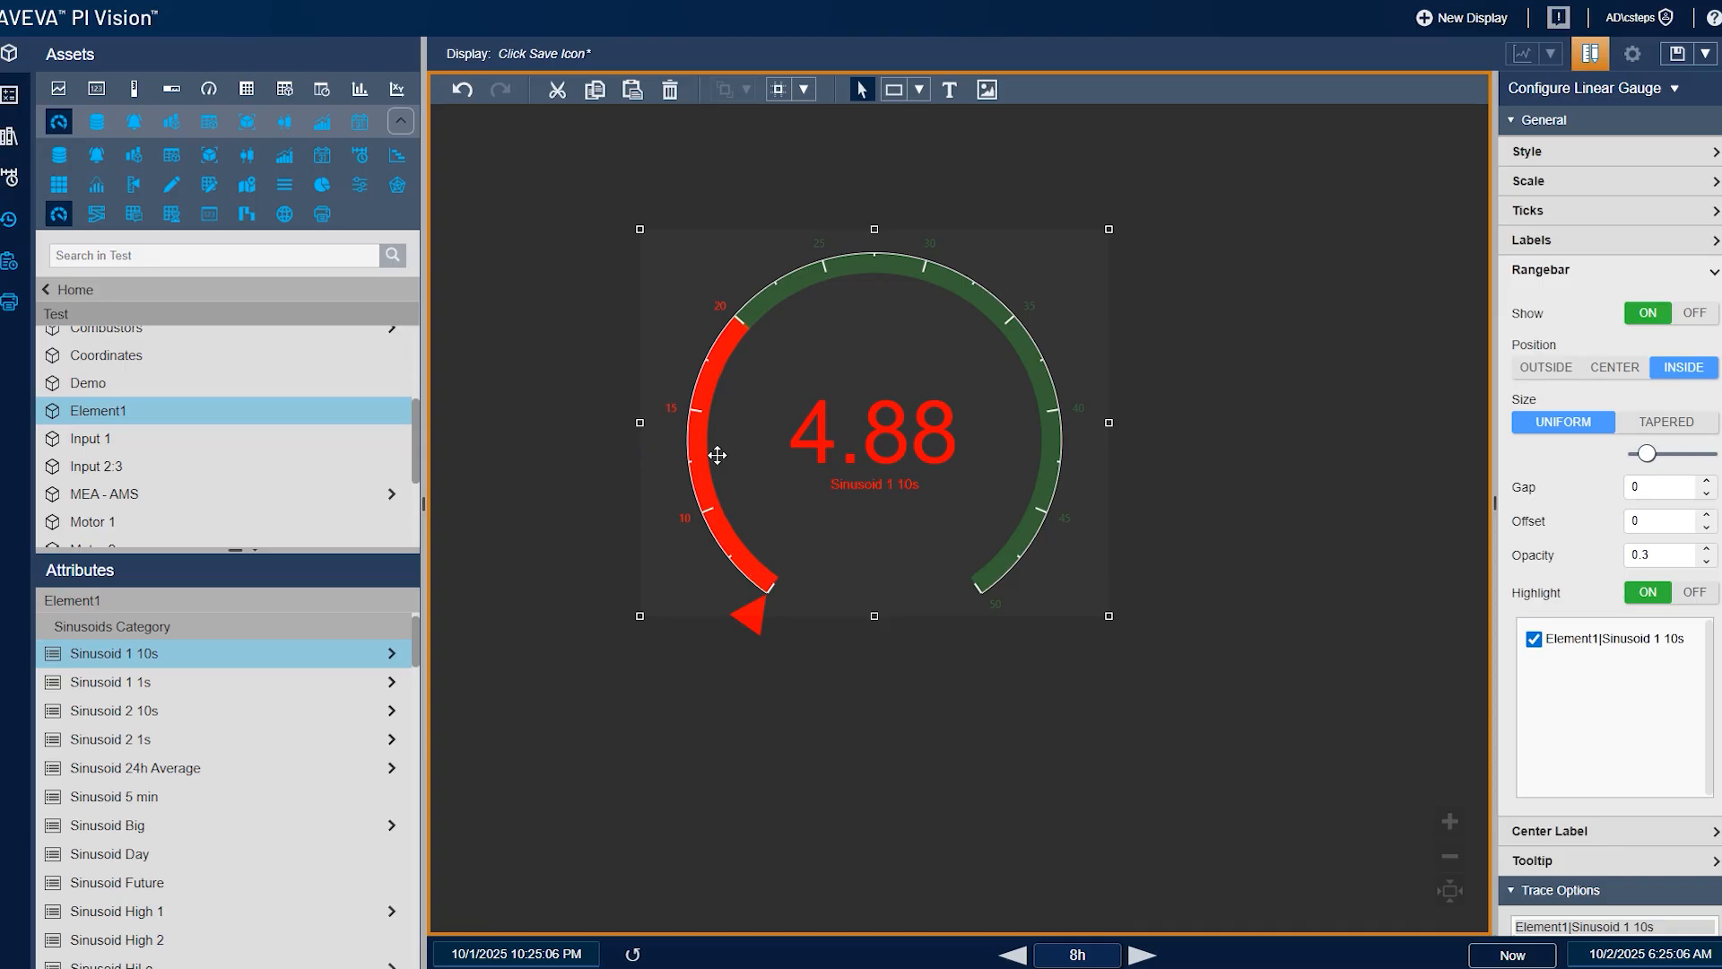
{"action": "left_click", "coordinate": [1041, 942]}
{"action": "left_click", "coordinate": [984, 925]}
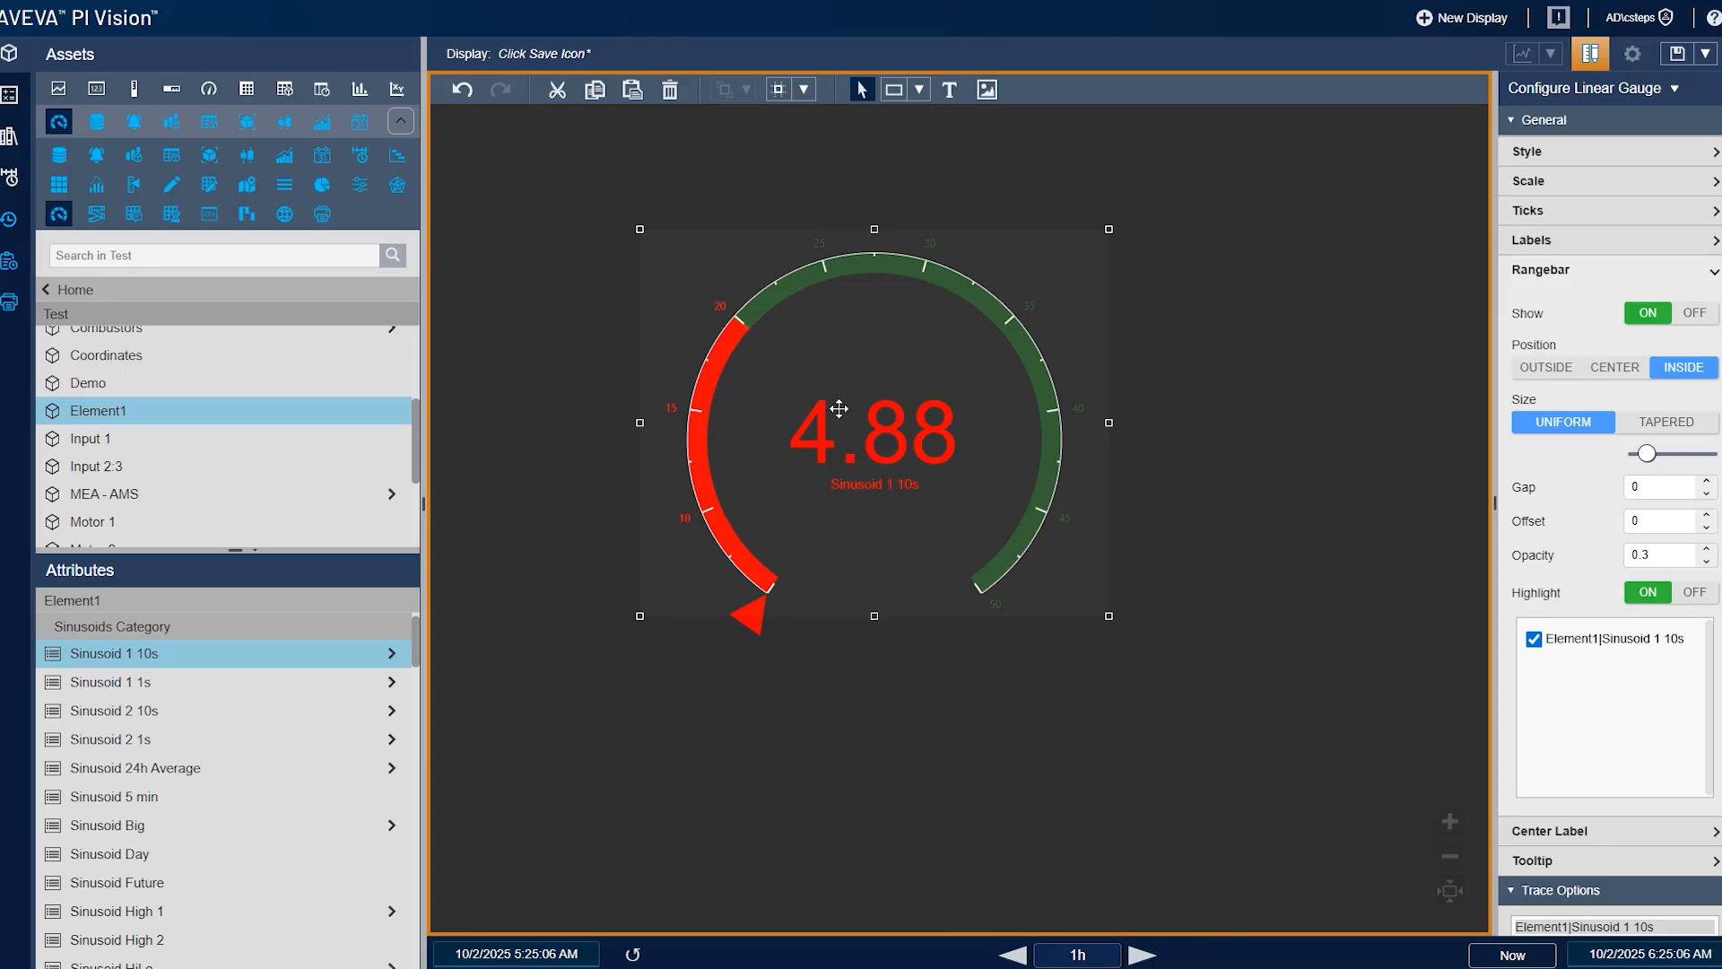
Step the display back in time in 1h increments to examine how the highlighted range follows the gauge's value
{"action": "left_click", "coordinate": [1028, 955]}
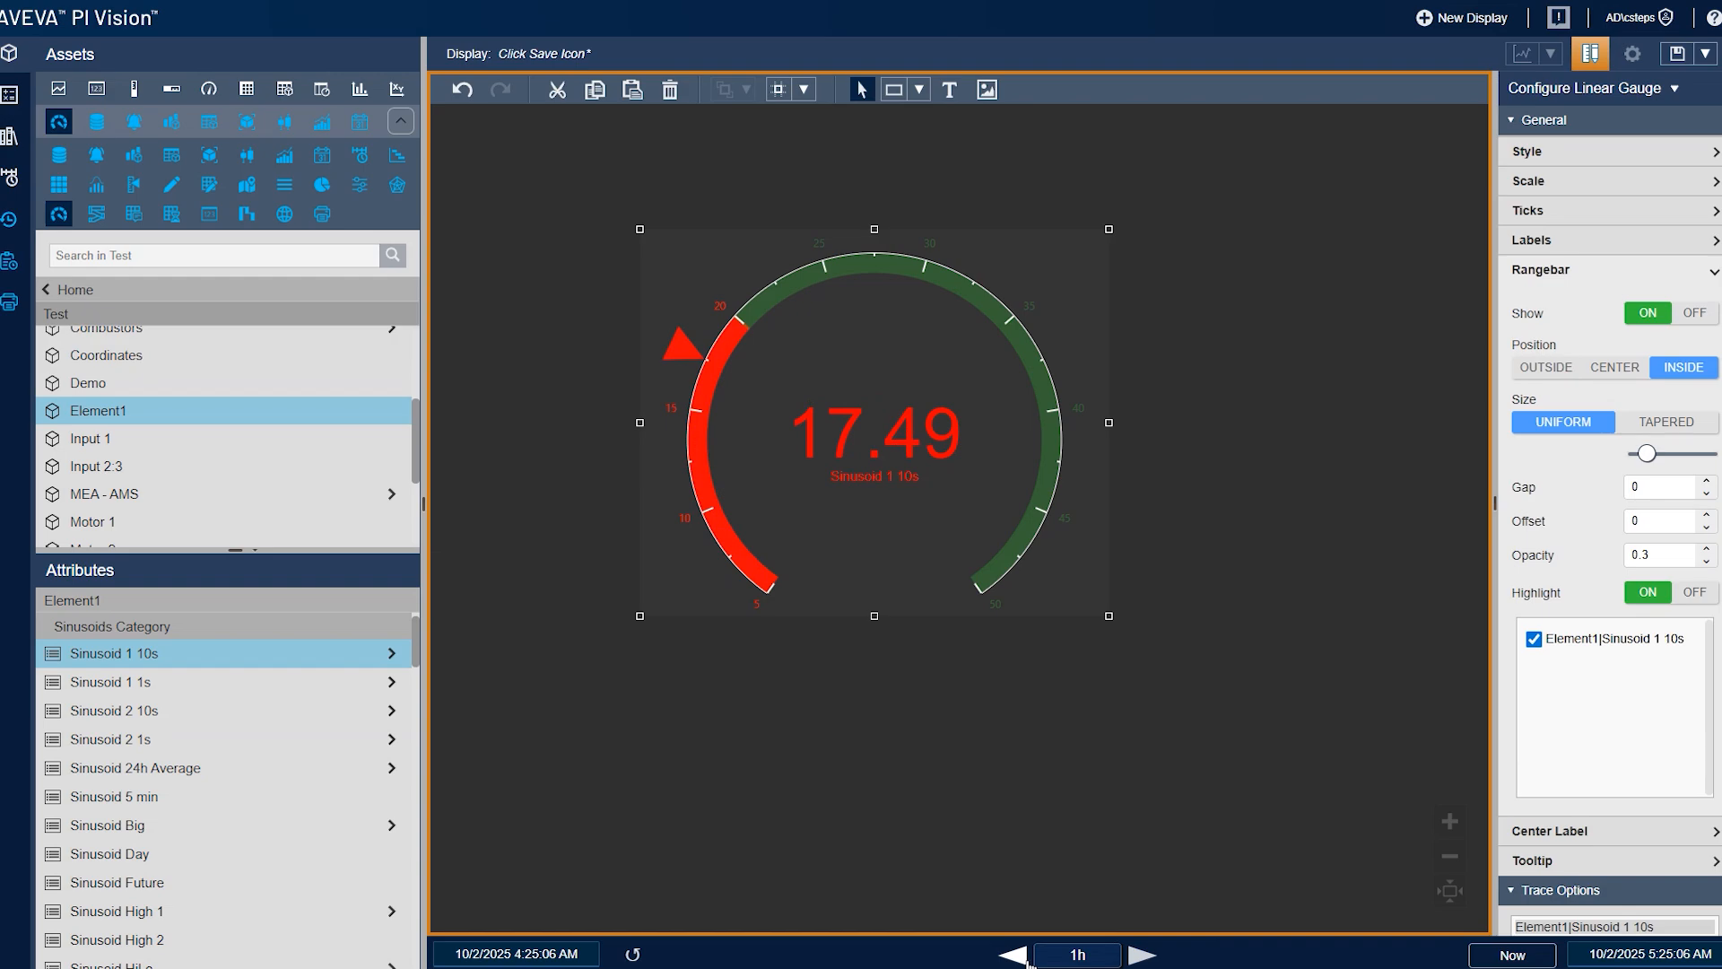
{"action": "left_click", "coordinate": [1028, 958]}
{"action": "left_click", "coordinate": [1028, 958]}
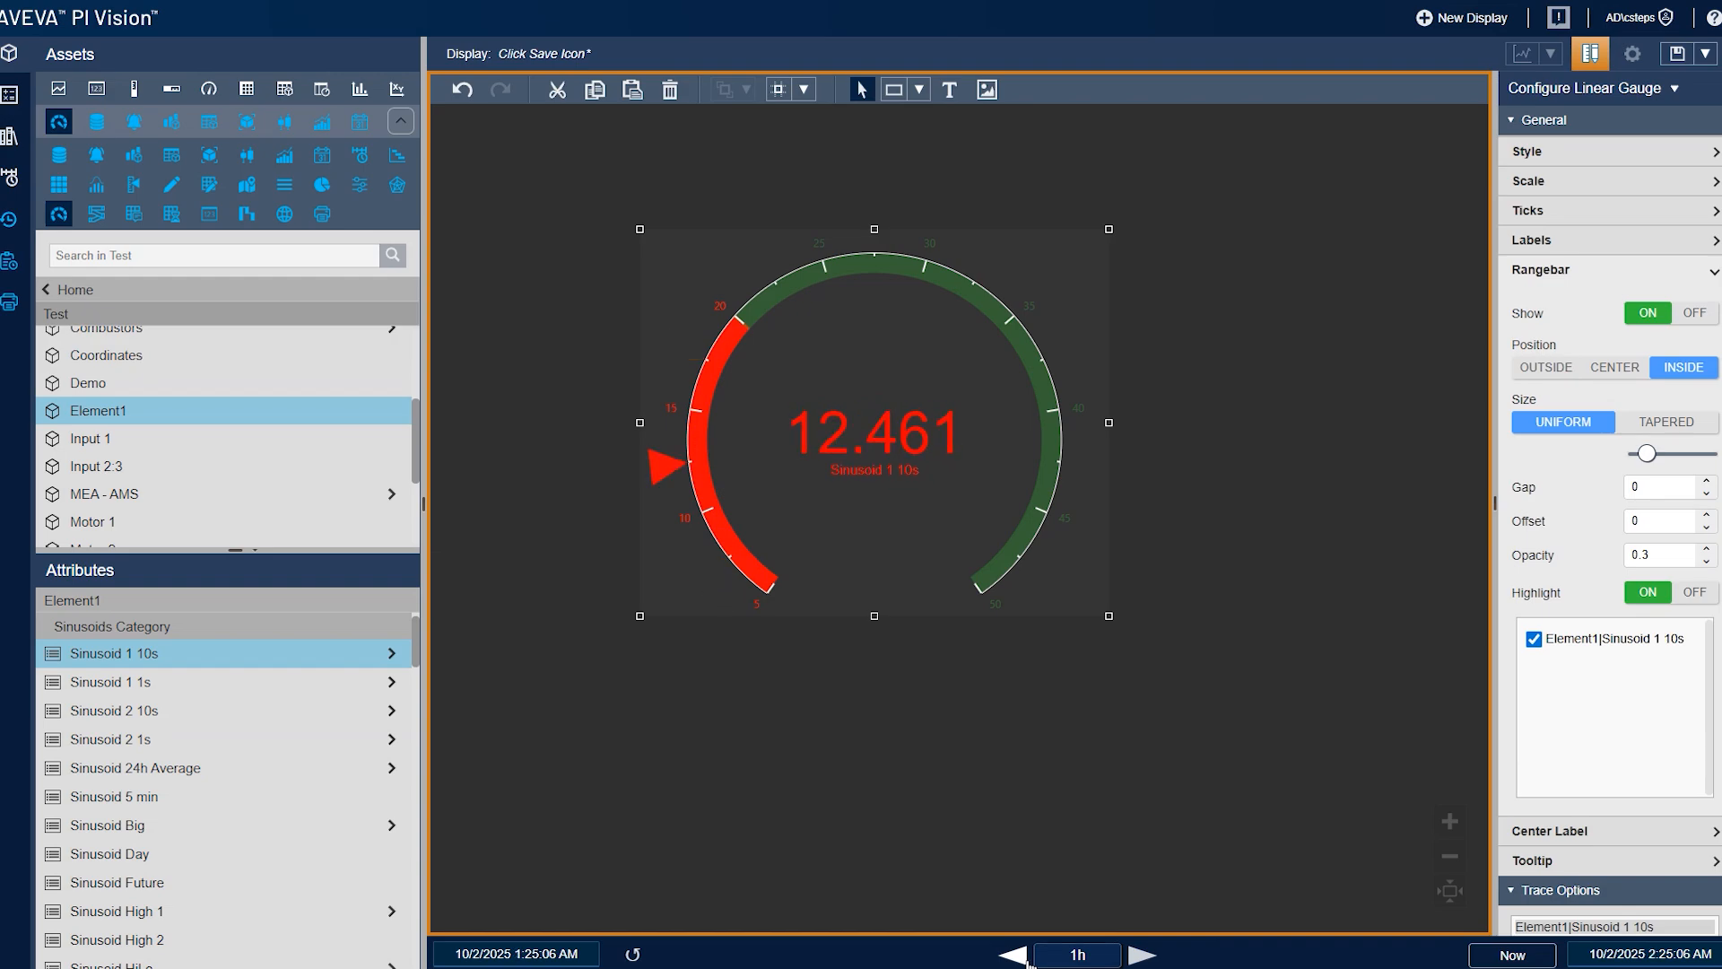
{"action": "left_click", "coordinate": [1028, 958]}
{"action": "left_click", "coordinate": [1028, 958]}
{"action": "left_click", "coordinate": [1028, 958]}
{"action": "left_click", "coordinate": [1028, 958]}
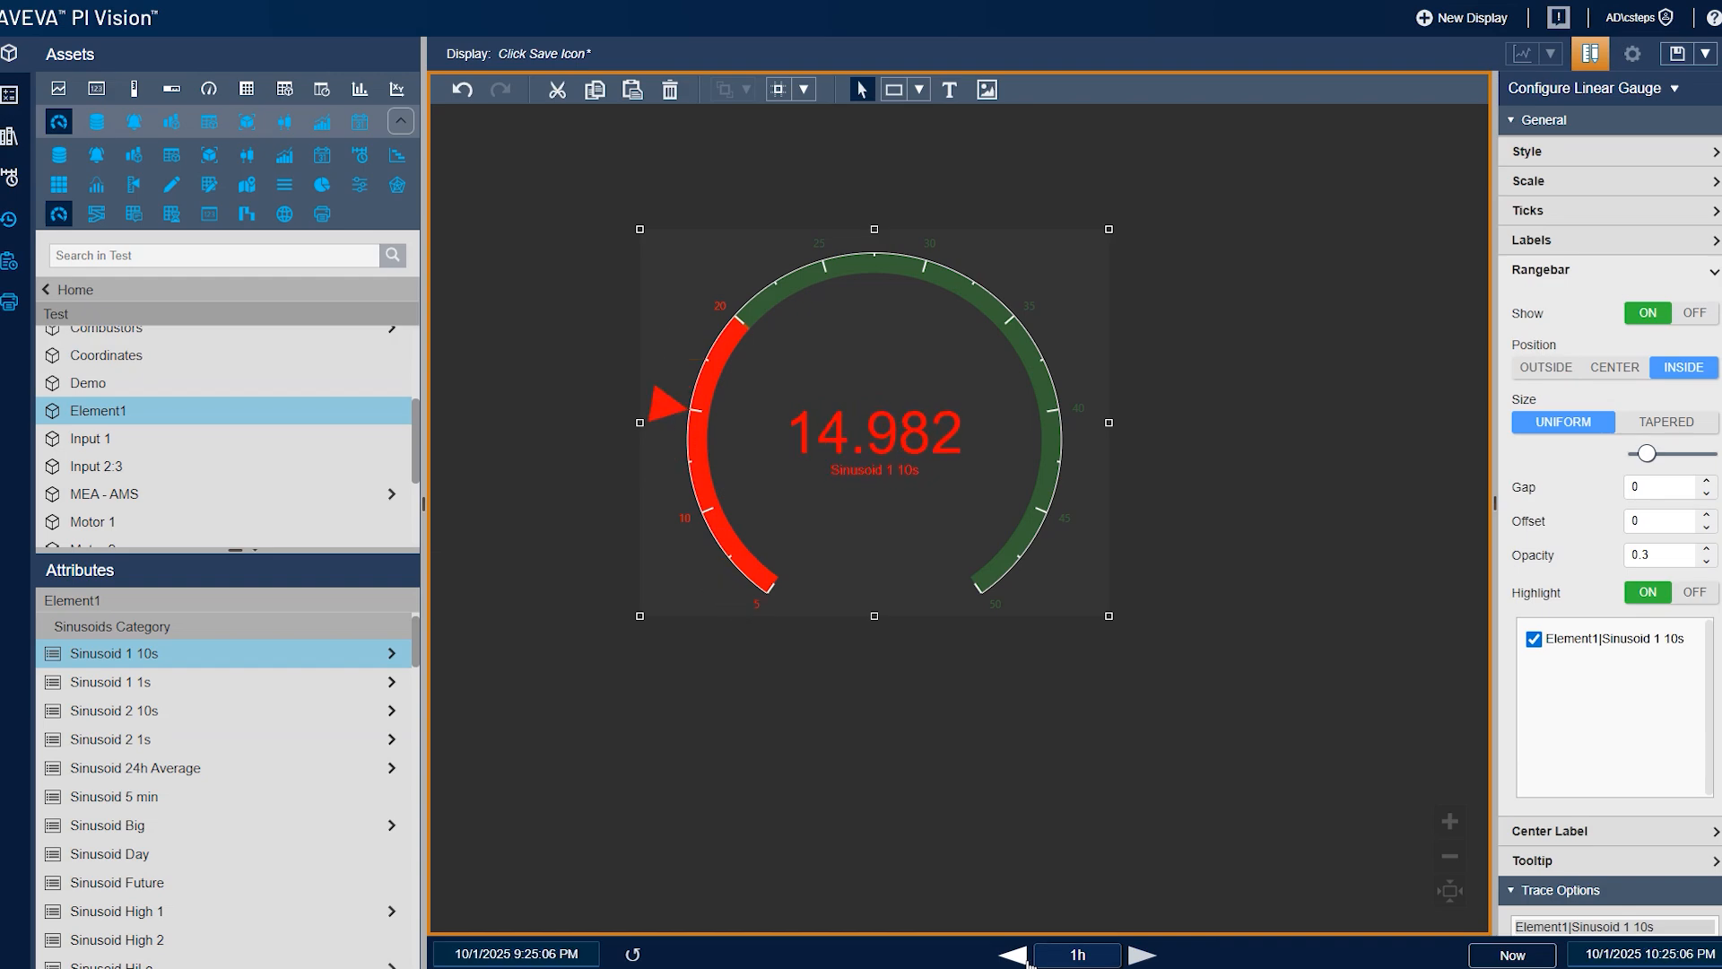
{"action": "left_click", "coordinate": [1028, 958]}
{"action": "left_click", "coordinate": [1028, 958]}
{"action": "left_click", "coordinate": [1022, 958]}
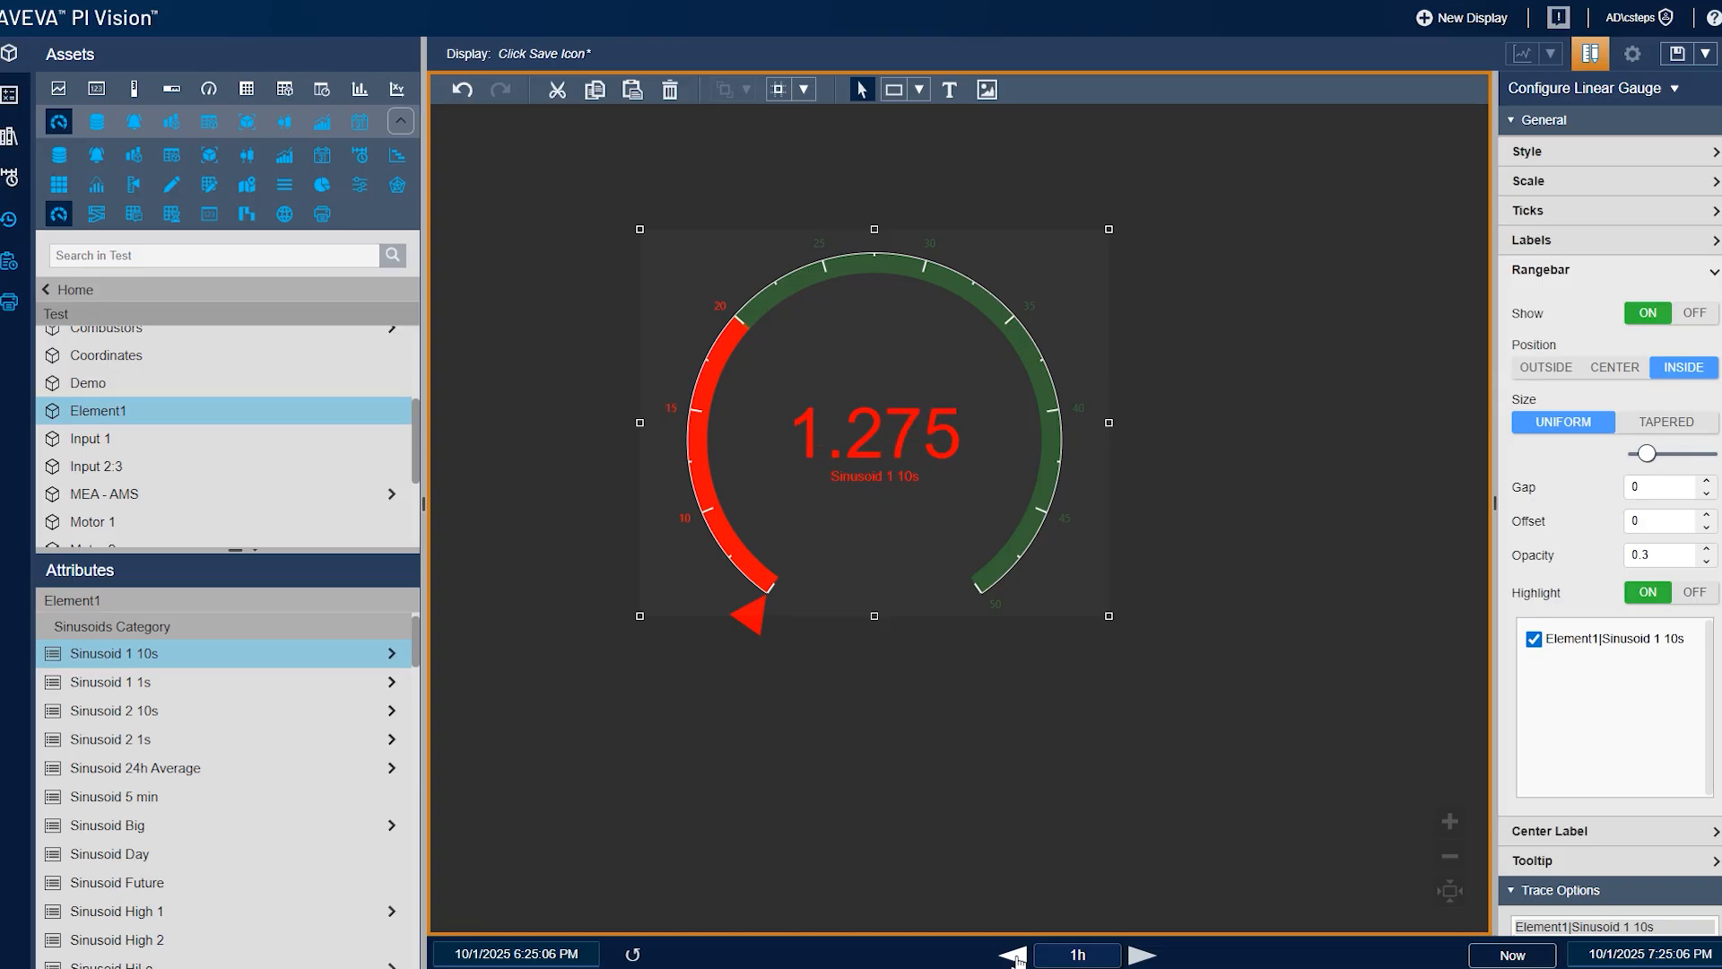
{"action": "left_click", "coordinate": [1019, 958]}
{"action": "left_click", "coordinate": [1019, 958]}
{"action": "left_click", "coordinate": [1019, 958]}
{"action": "left_click", "coordinate": [1017, 958]}
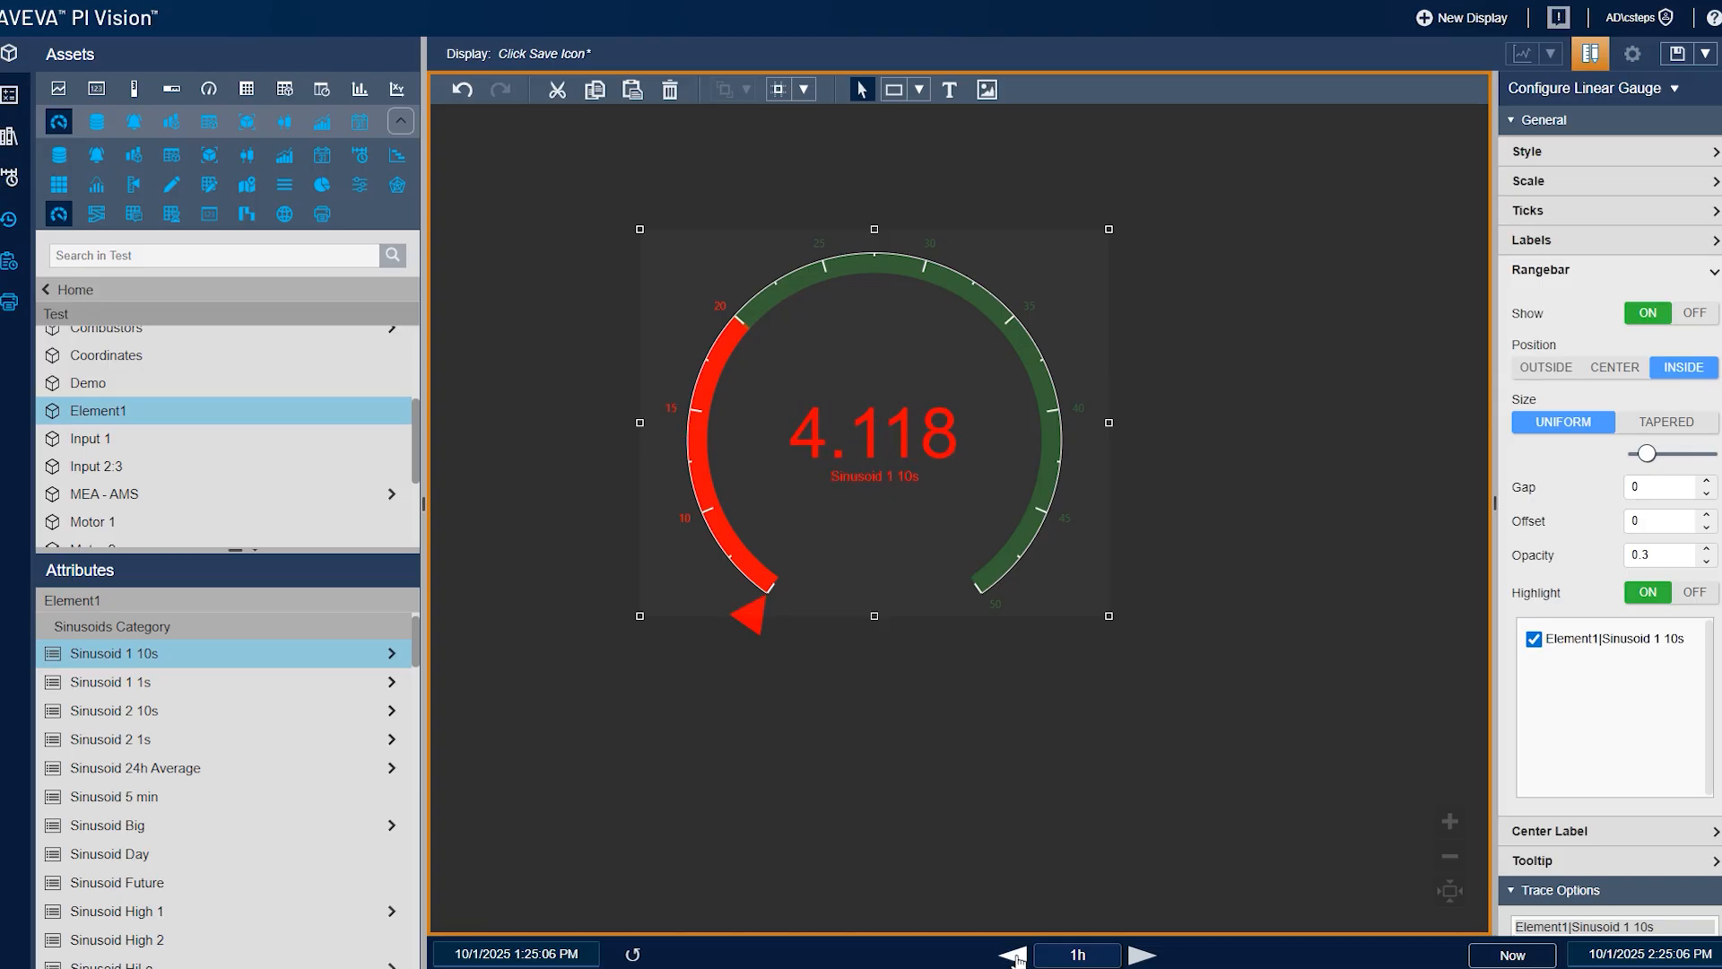
{"action": "left_click", "coordinate": [1013, 958]}
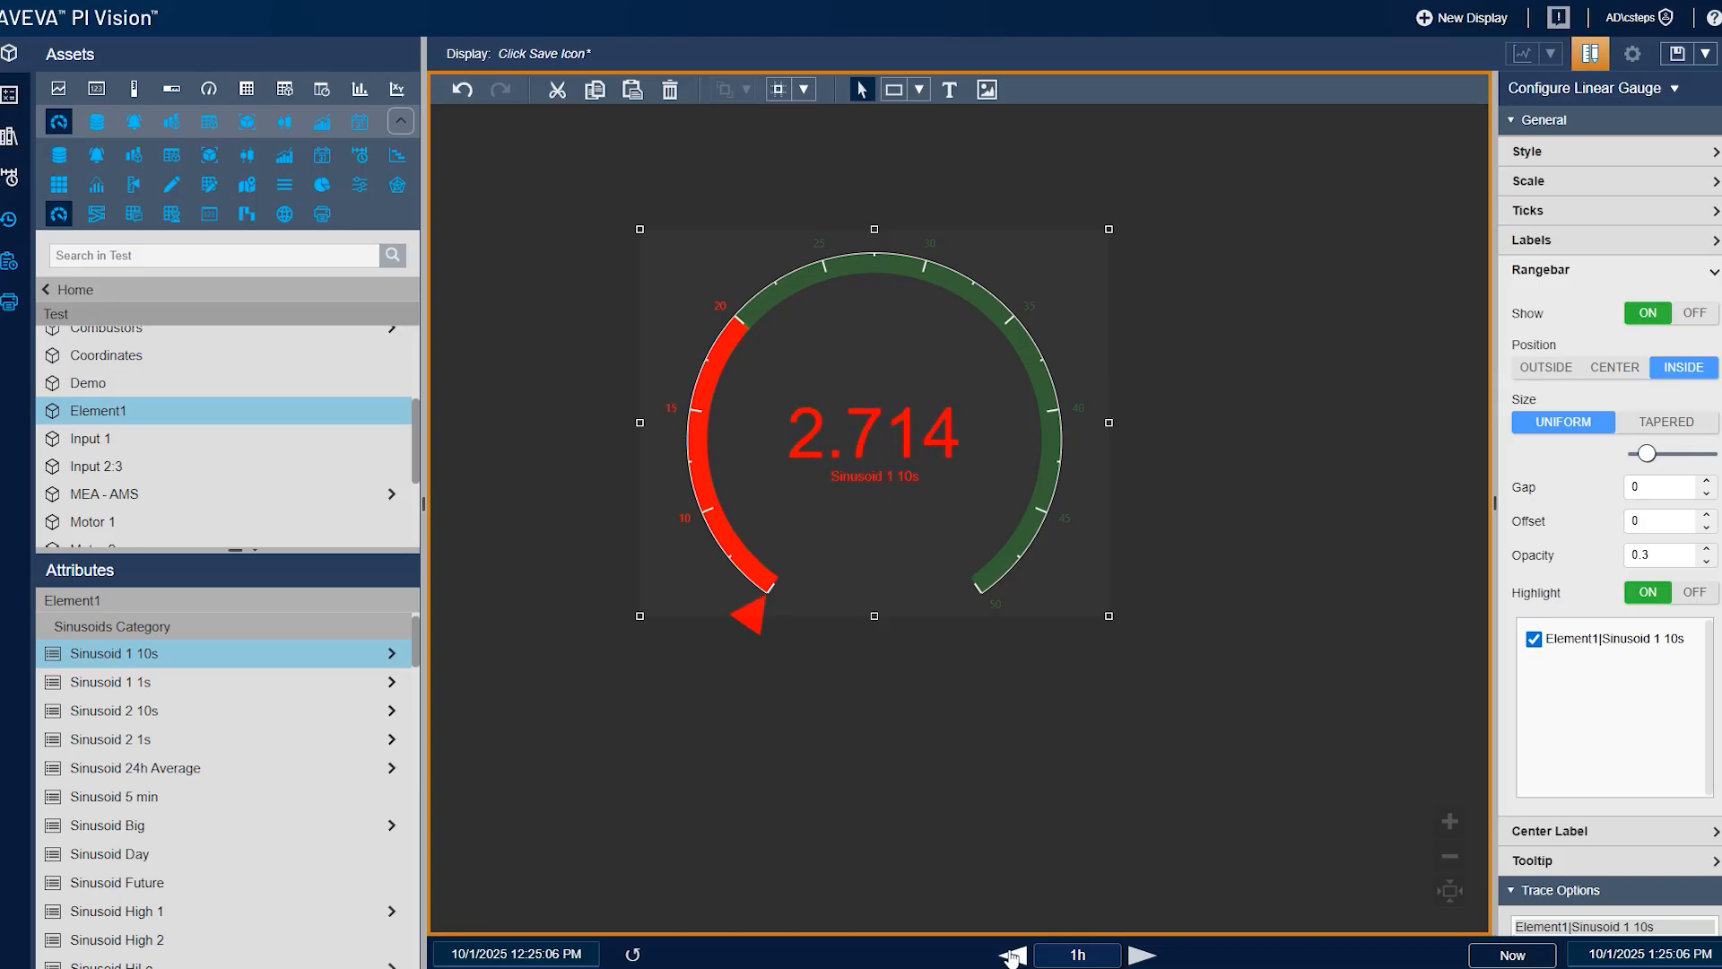
Turn off the rangebar's highlighting
{"action": "left_click", "coordinate": [1664, 592]}
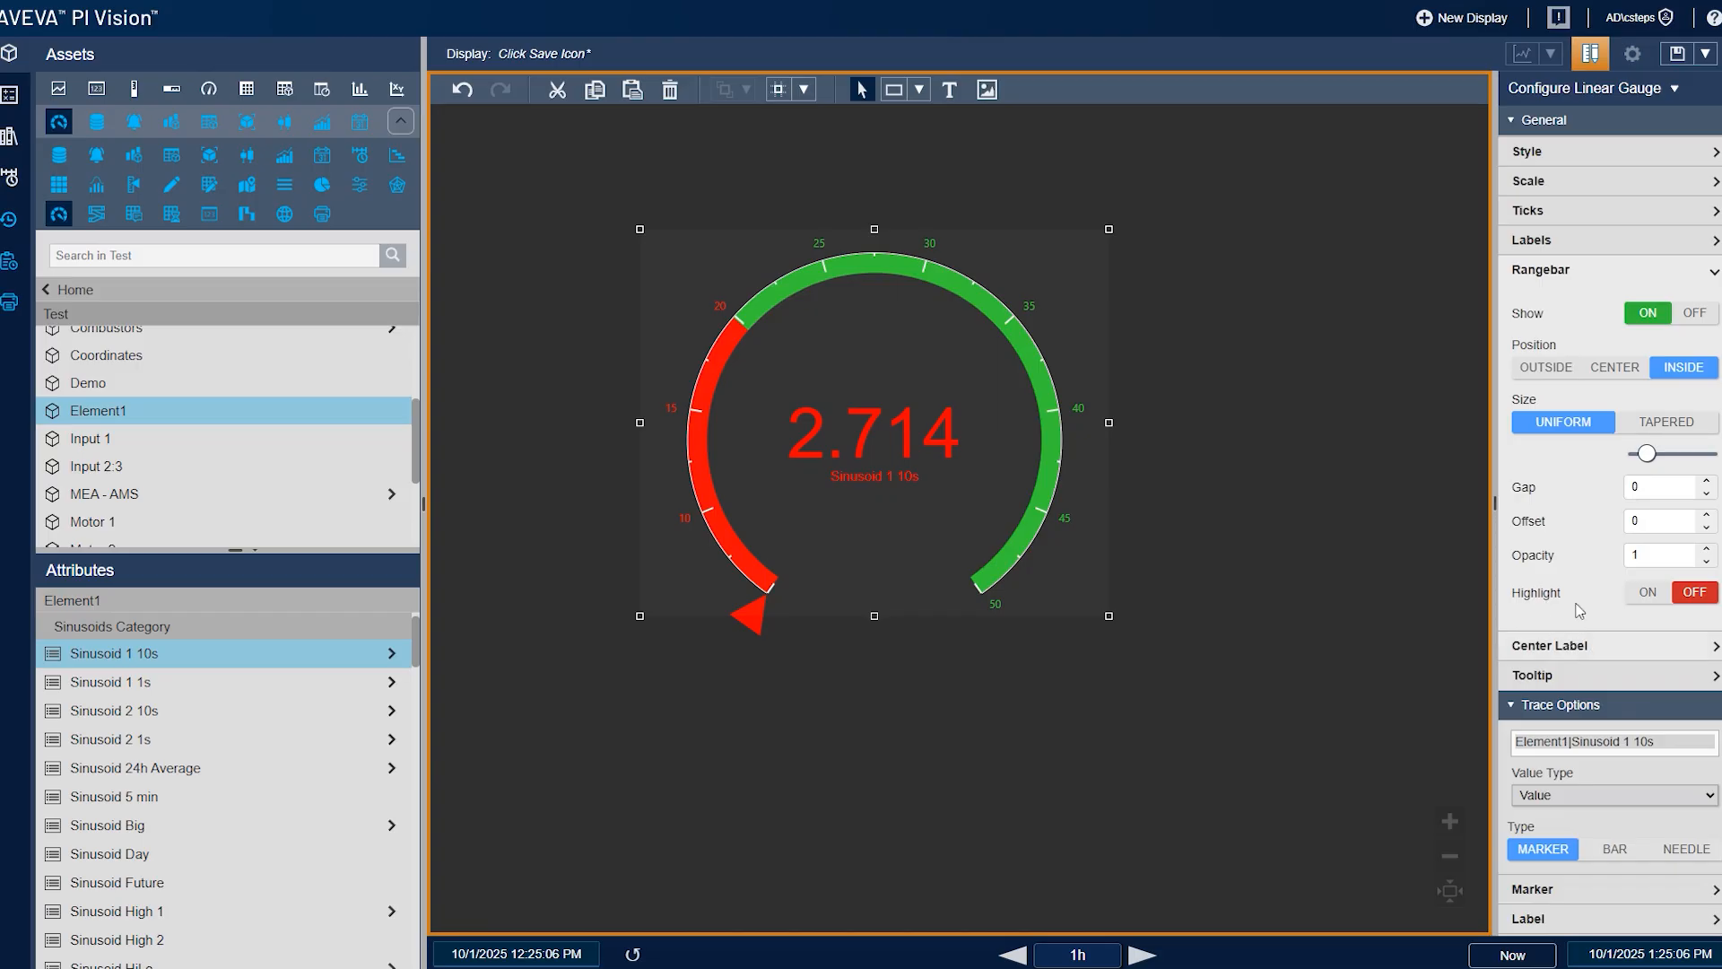
{"action": "left_click", "coordinate": [1551, 274]}
Try hiding the gauge's center label and giving it a custom white color instead of the marker color
{"action": "left_click", "coordinate": [1574, 303]}
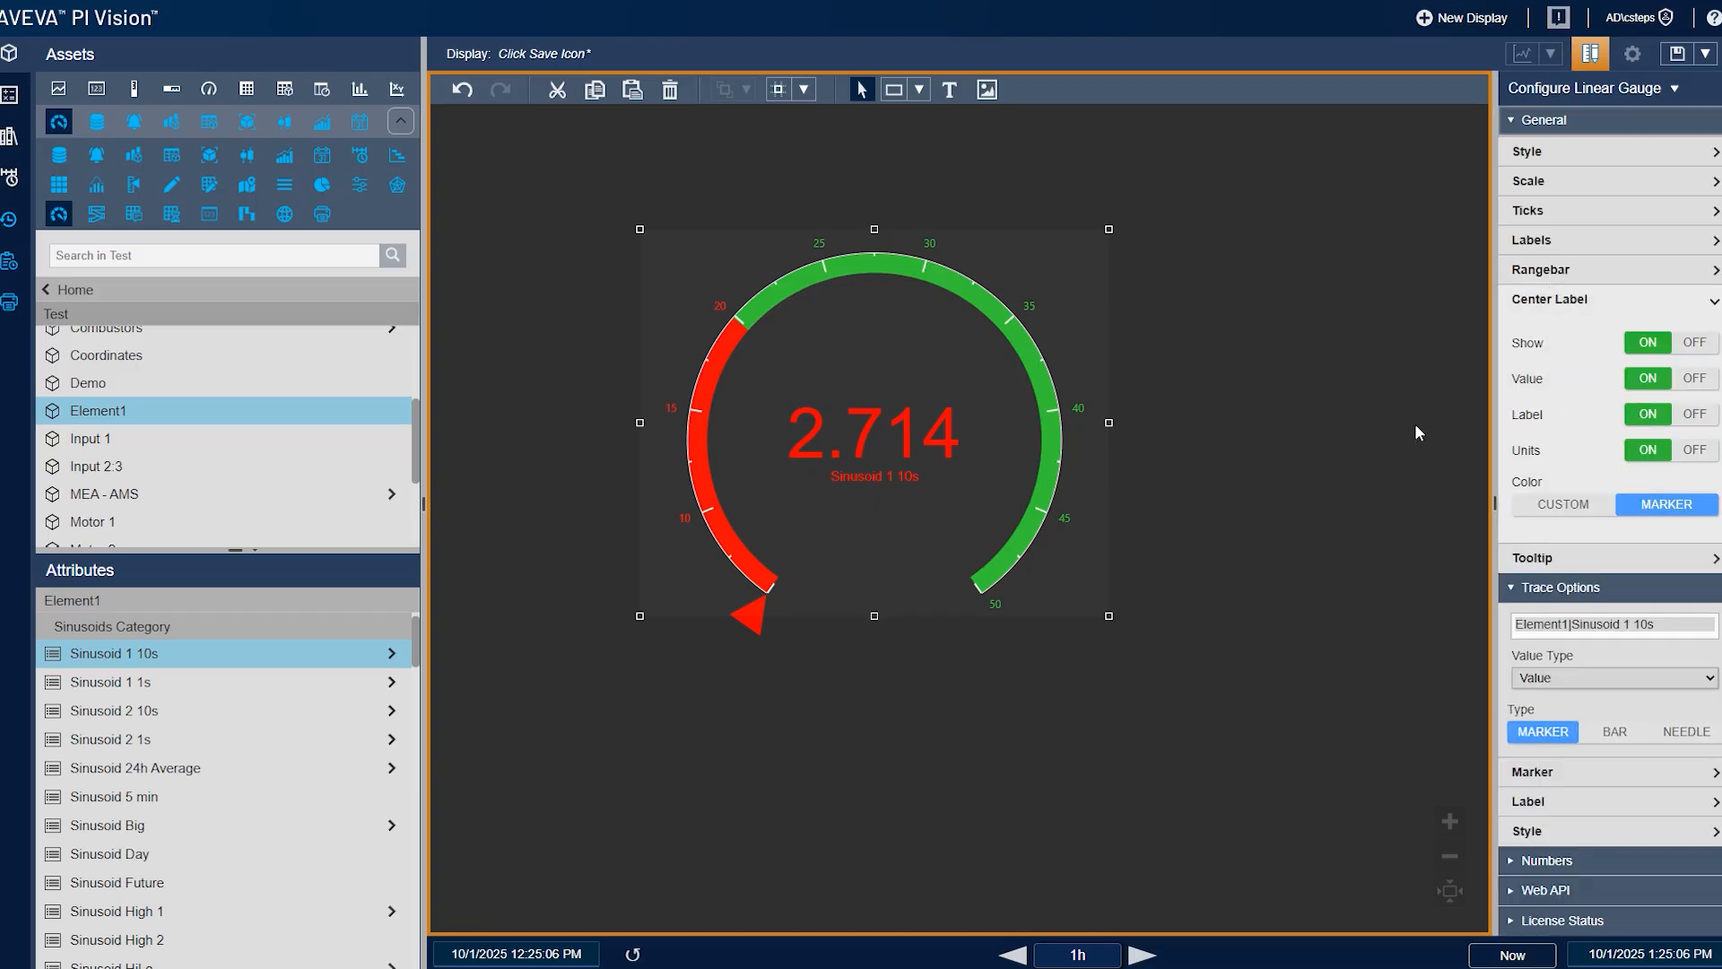
{"action": "left_click", "coordinate": [1688, 346]}
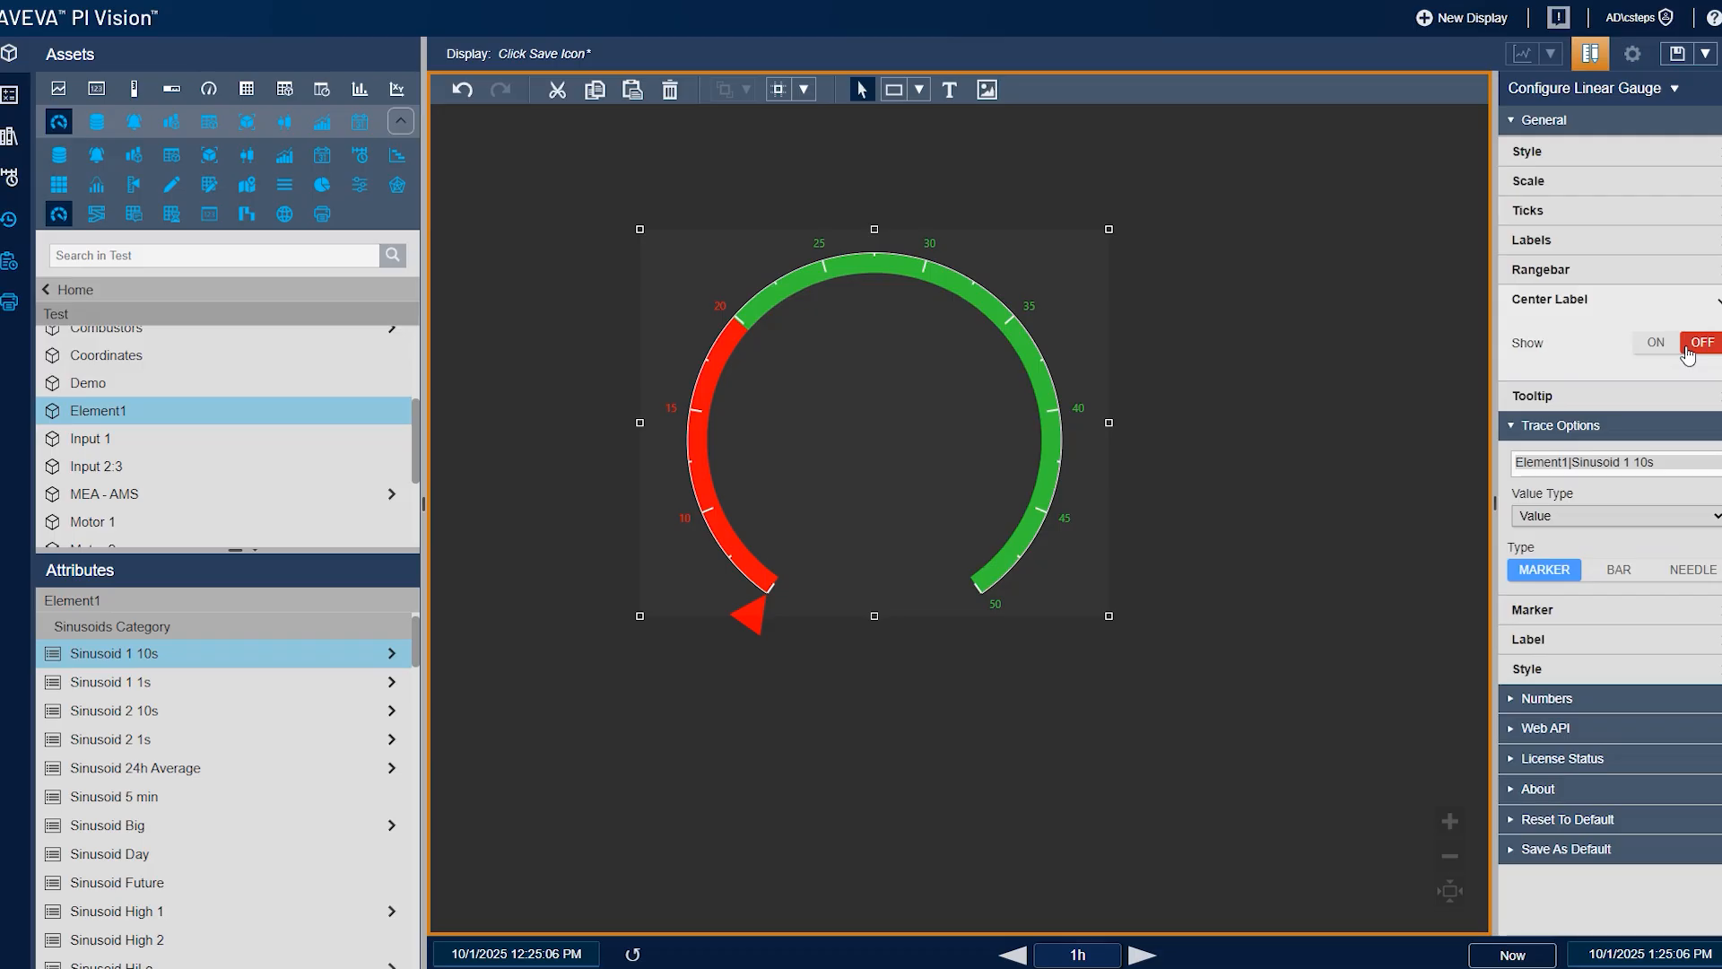
{"action": "left_click", "coordinate": [1686, 348]}
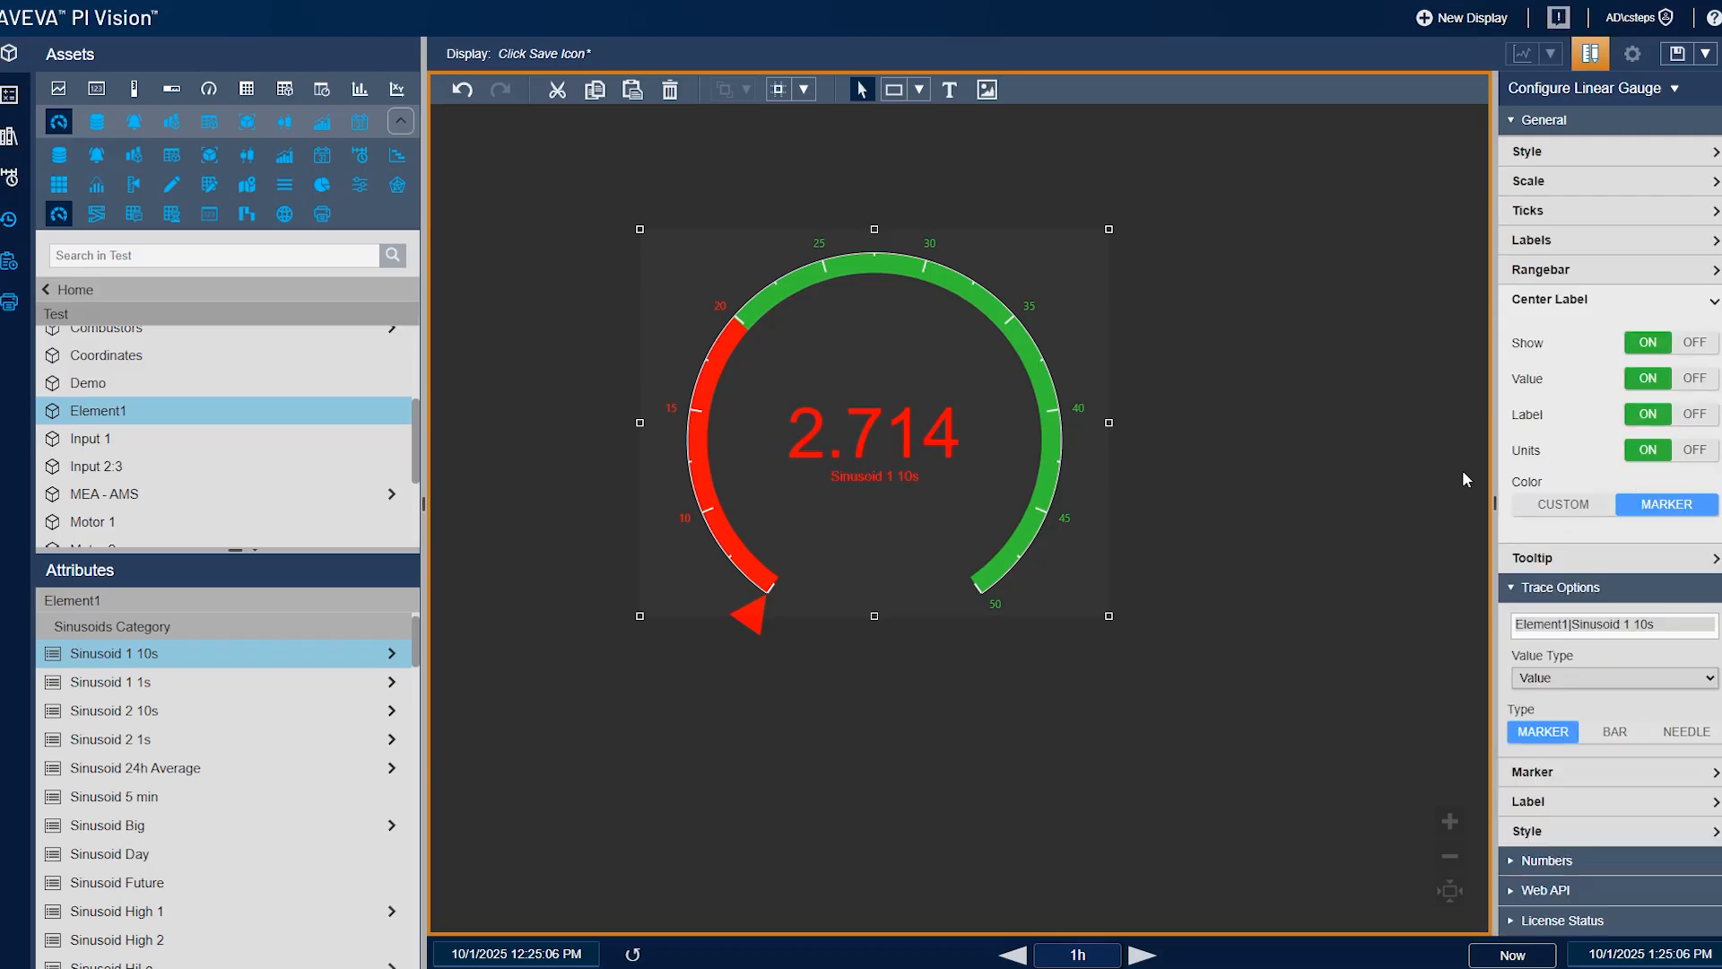
{"action": "left_click", "coordinate": [1579, 505]}
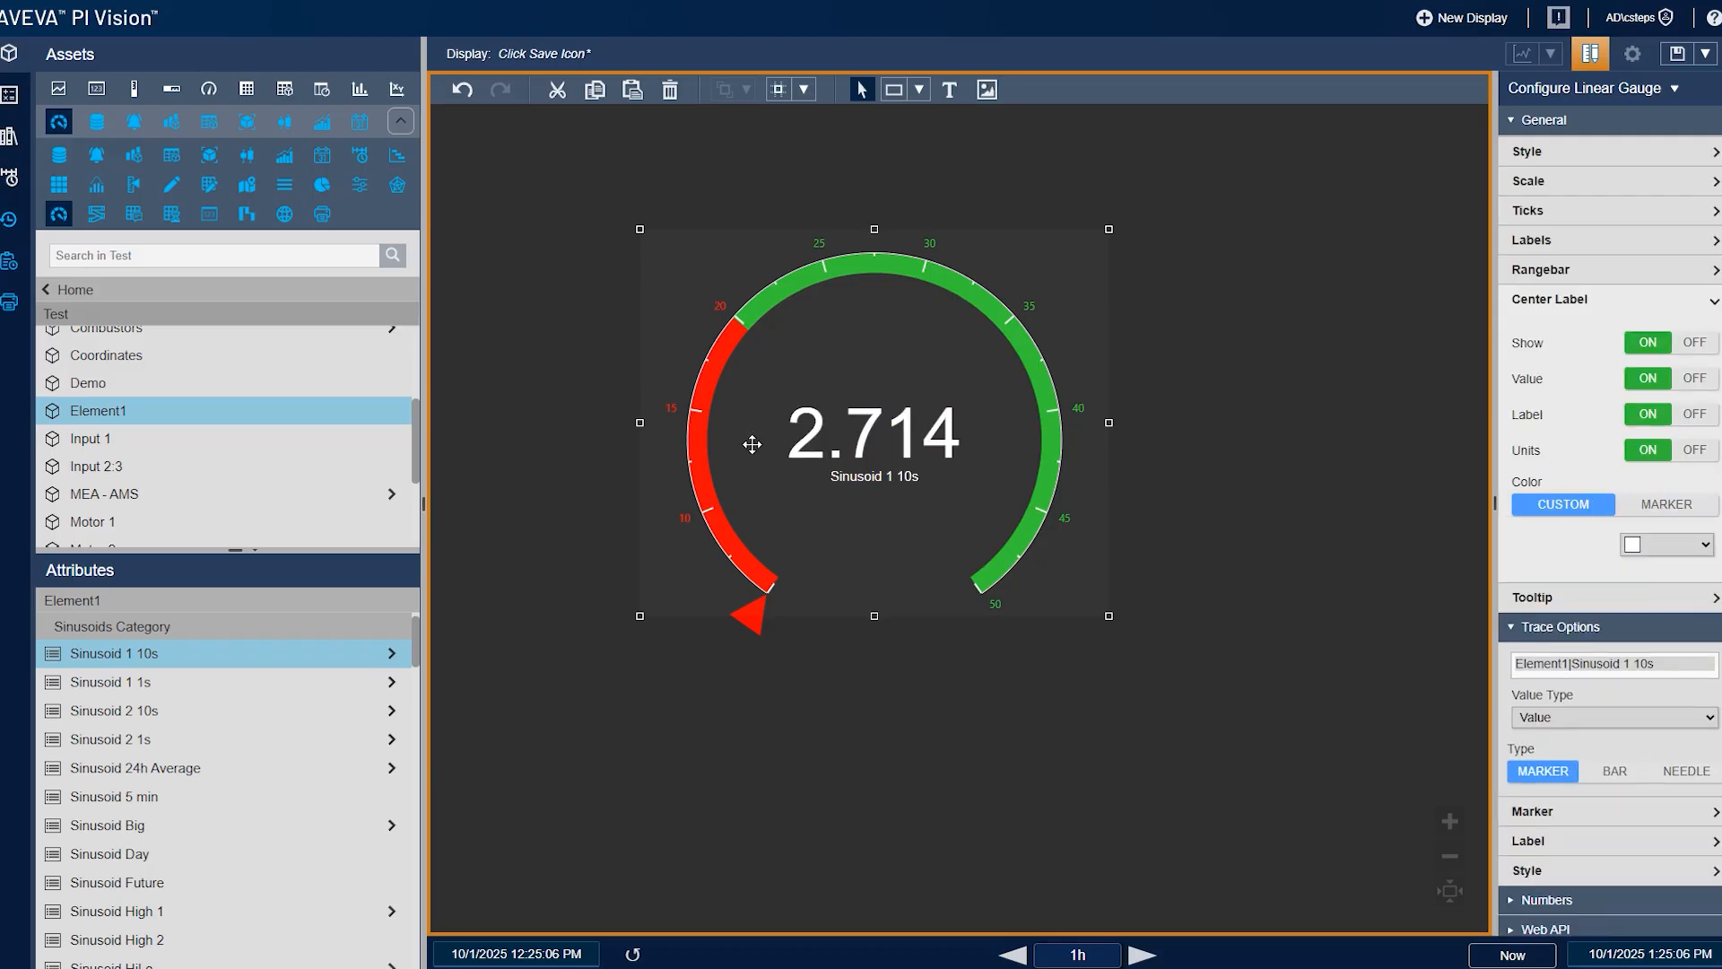
{"action": "left_click", "coordinate": [1651, 522]}
Return the display to the current time and add the Sinusoid 1 1s and Sinusoid 2 10s attributes to the gauge
{"action": "left_click", "coordinate": [1516, 954]}
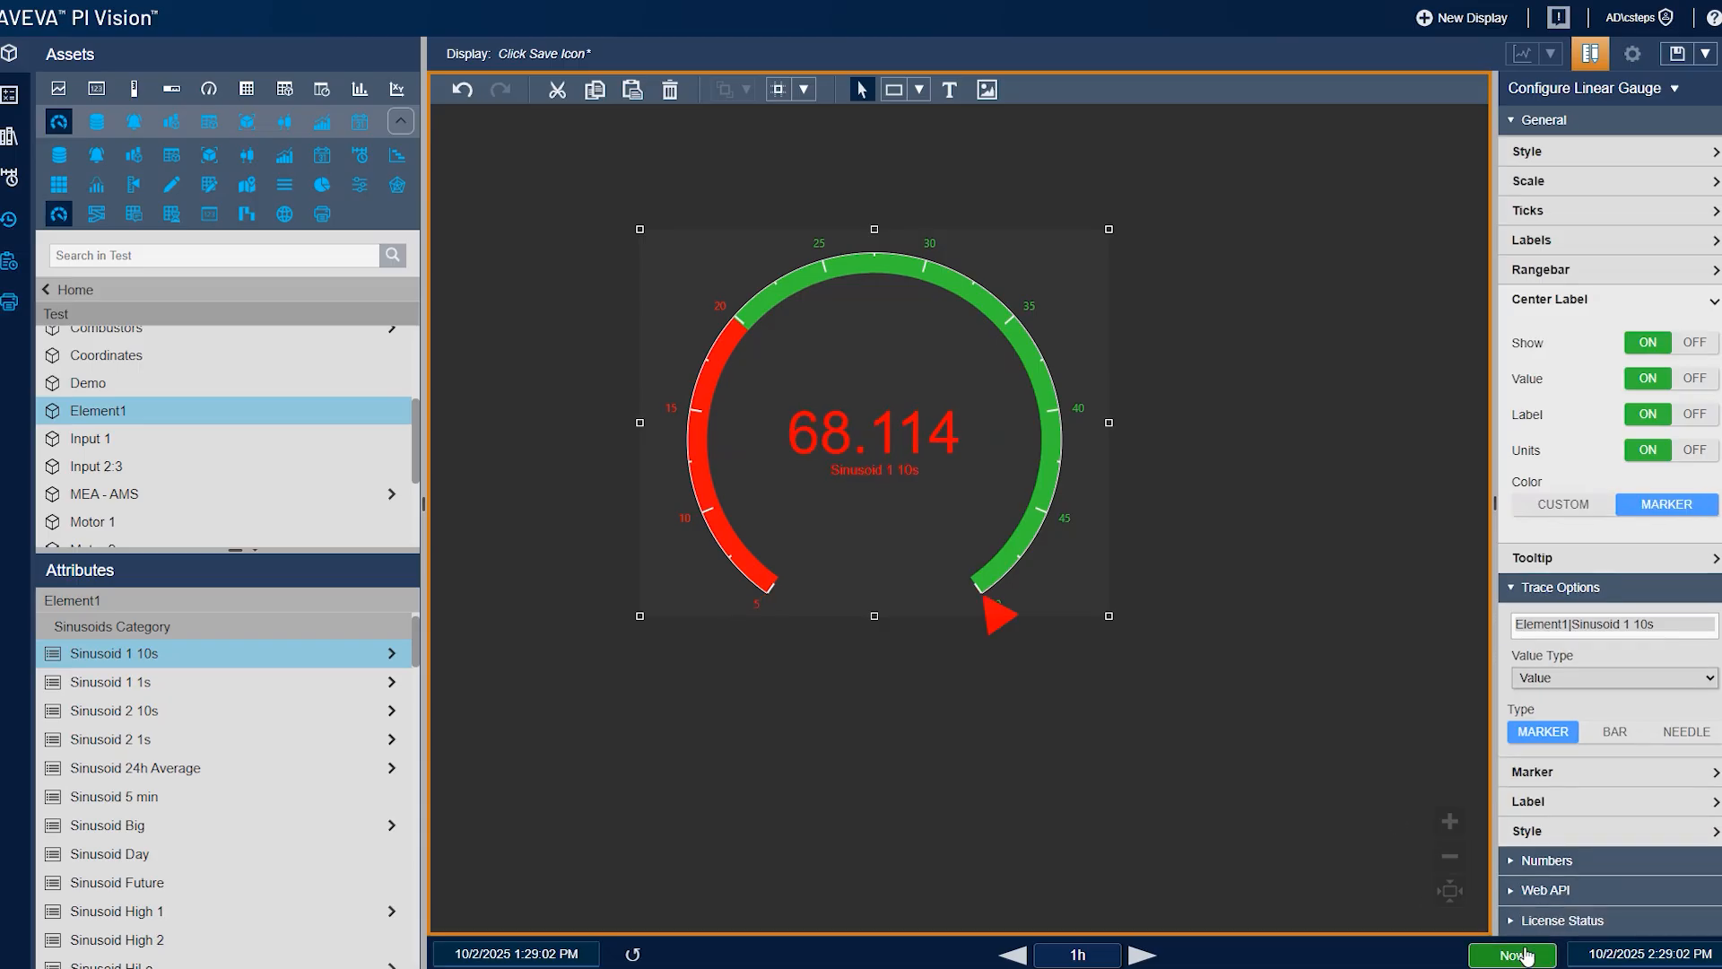
{"action": "scroll", "coordinate": [1621, 700], "scroll_direction": "down", "scroll_amount": 1}
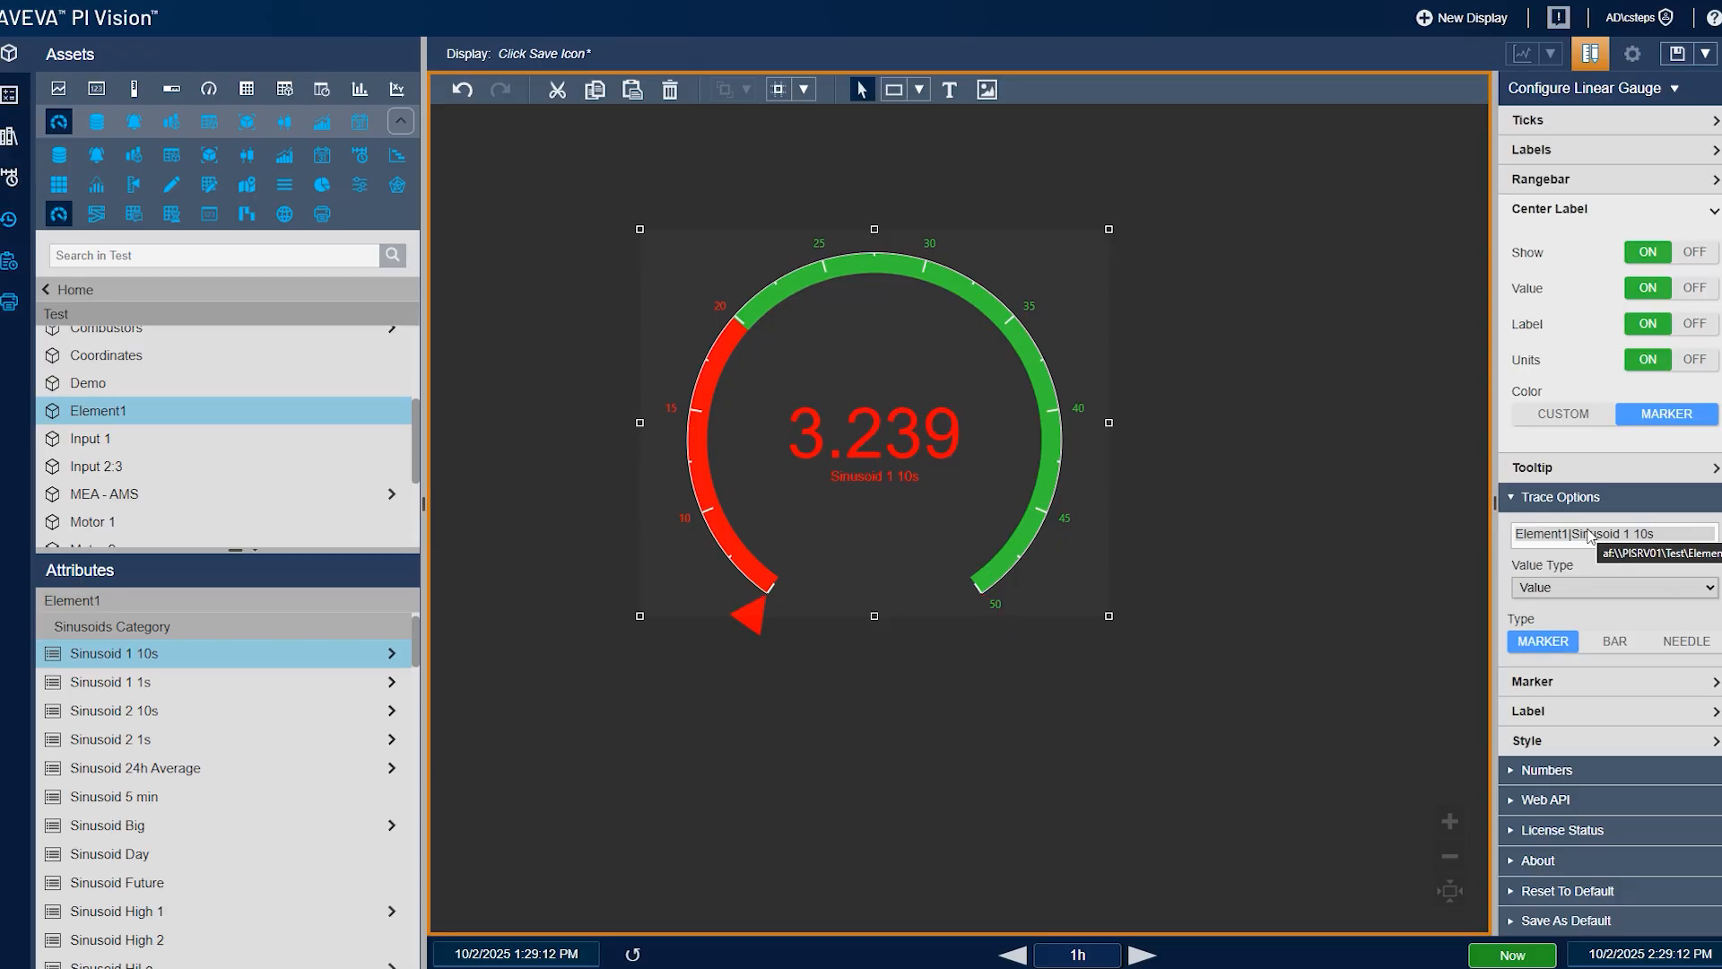
{"action": "mouse_move", "coordinate": [207, 692]}
{"action": "left_mouse_down"}
{"action": "mouse_move", "coordinate": [162, 708]}
{"action": "mouse_move", "coordinate": [670, 499]}
{"action": "left_mouse_up"}
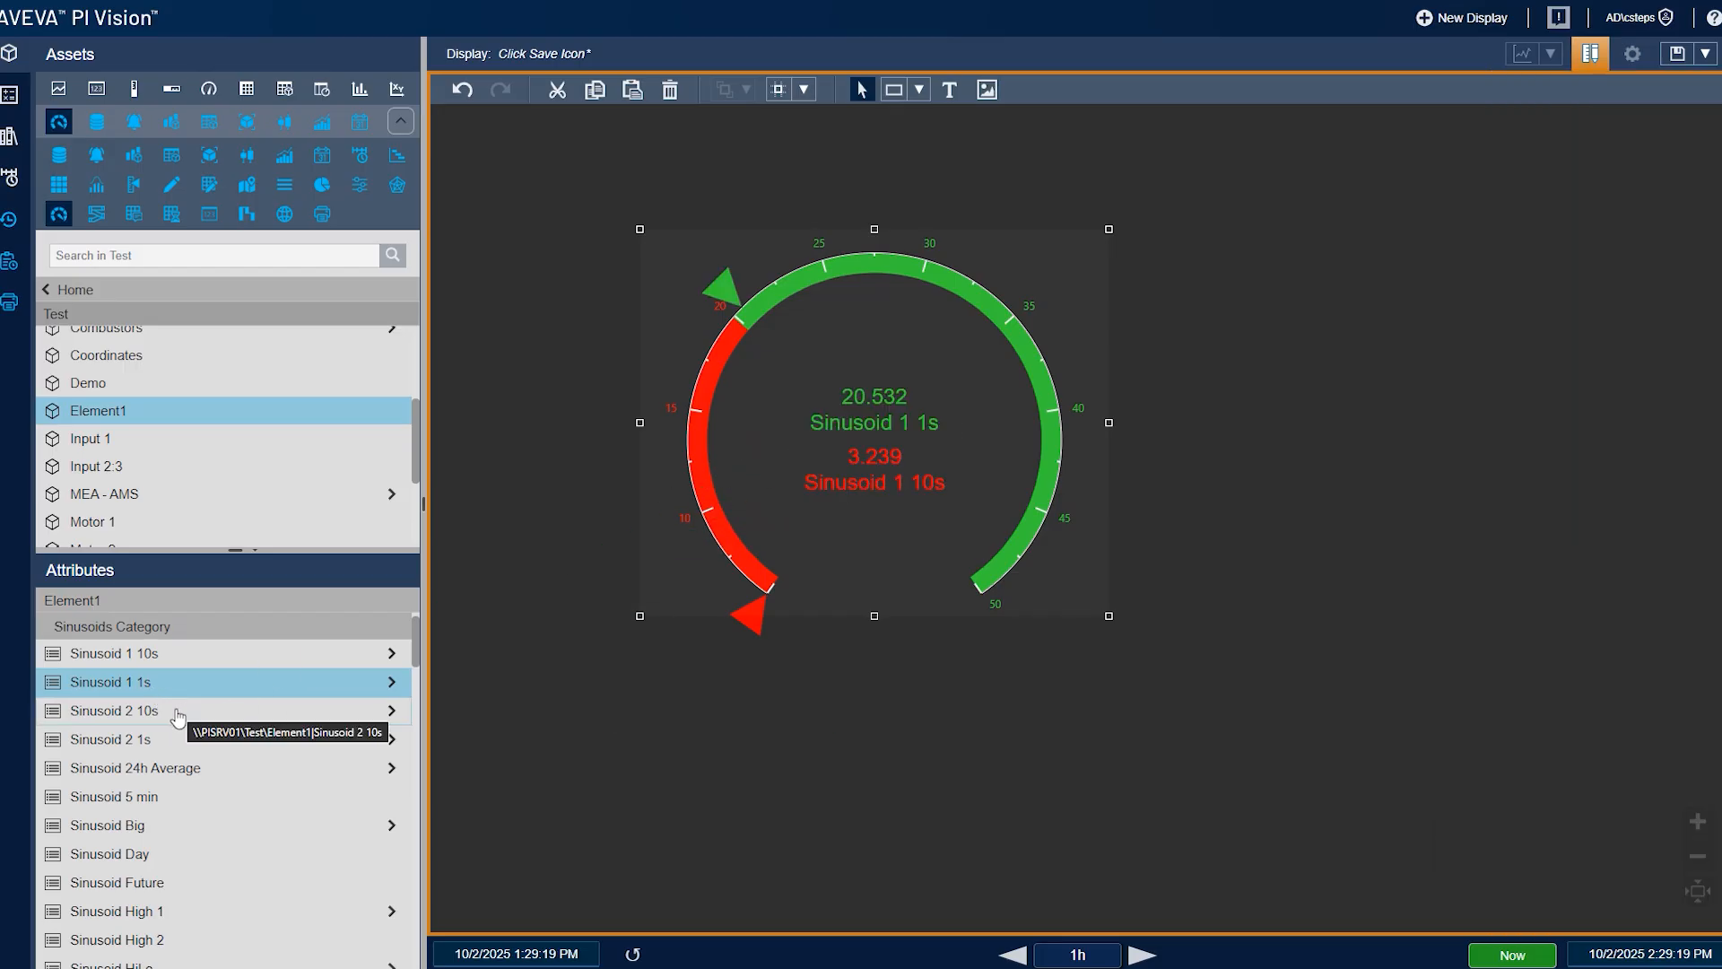
{"action": "mouse_move", "coordinate": [137, 711]}
{"action": "left_mouse_down"}
{"action": "mouse_move", "coordinate": [803, 503]}
{"action": "mouse_move", "coordinate": [814, 436]}
{"action": "left_mouse_up"}
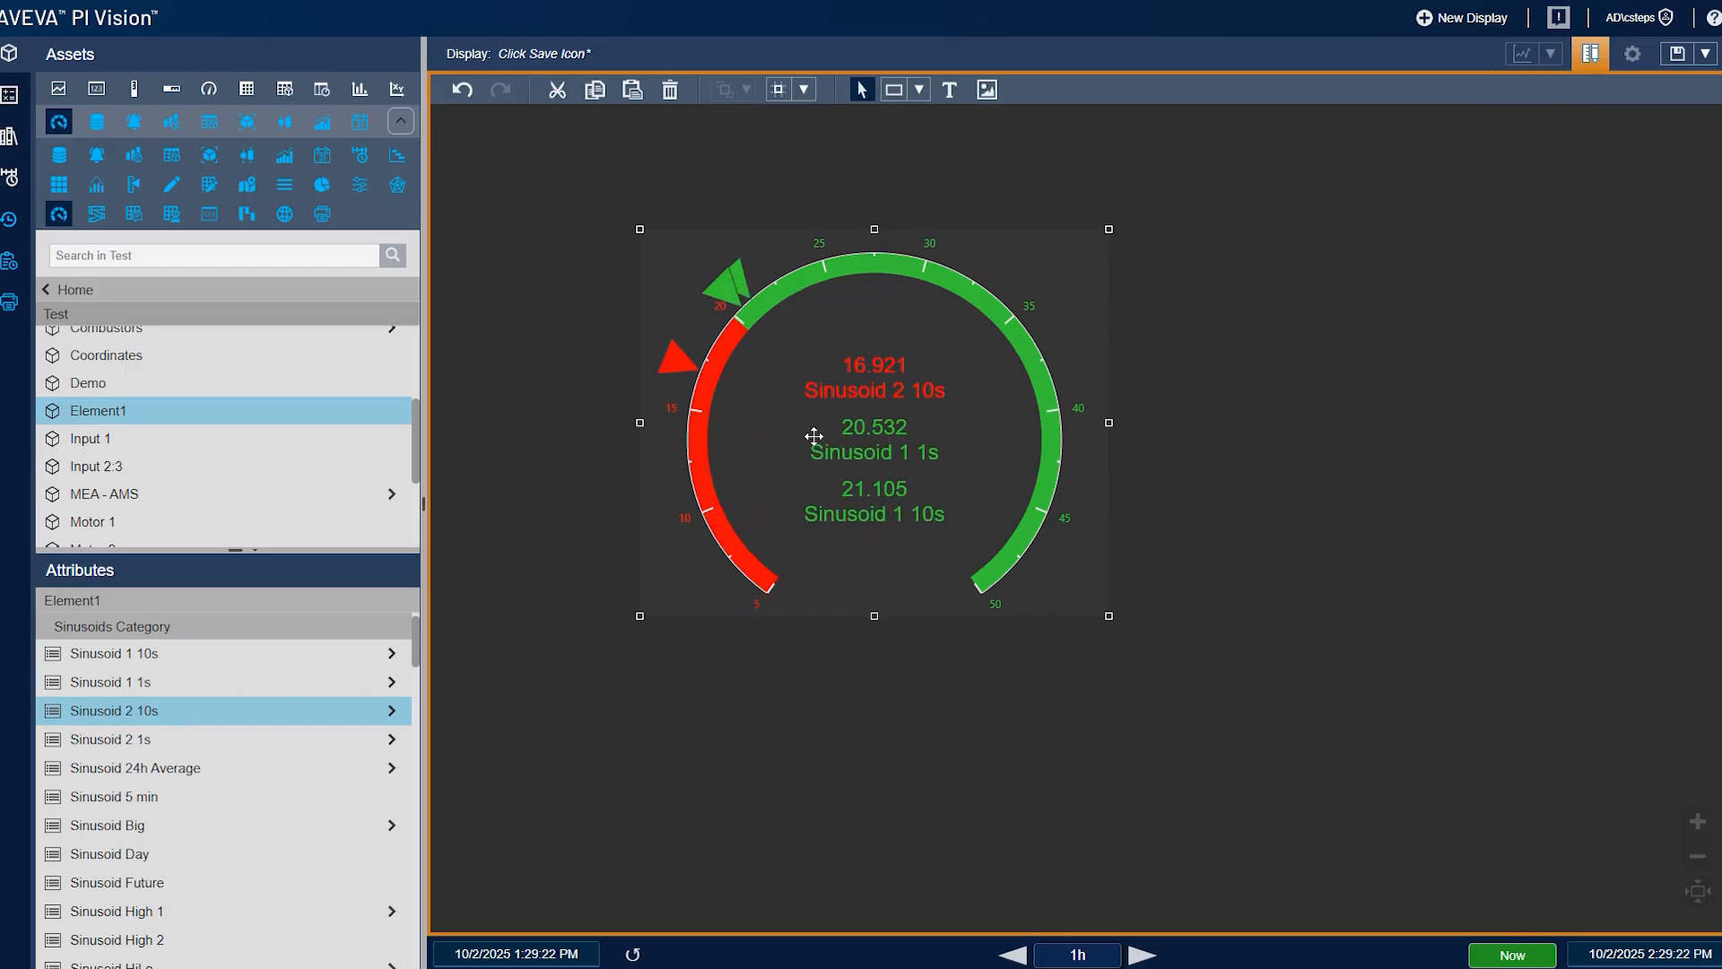
Change the Sinusoid 1 10s trace's marker to a circle and center it on the scale
{"action": "right_click", "coordinate": [914, 448]}
{"action": "left_click", "coordinate": [951, 450]}
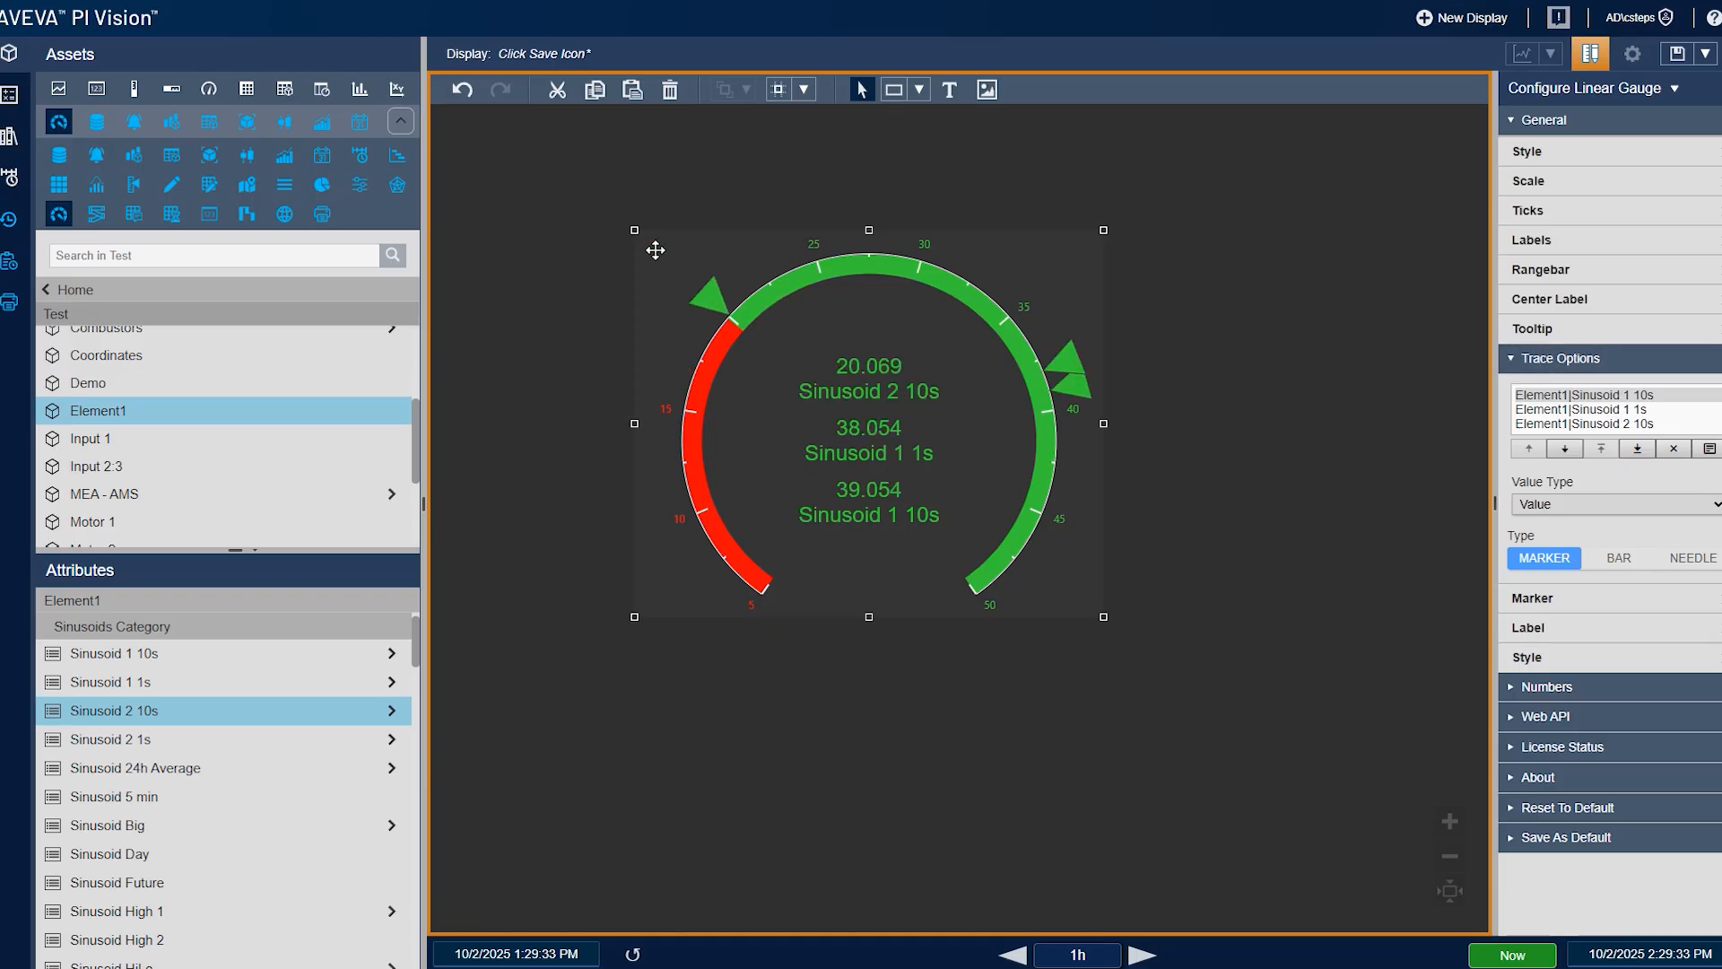
{"action": "left_click", "coordinate": [1596, 597]}
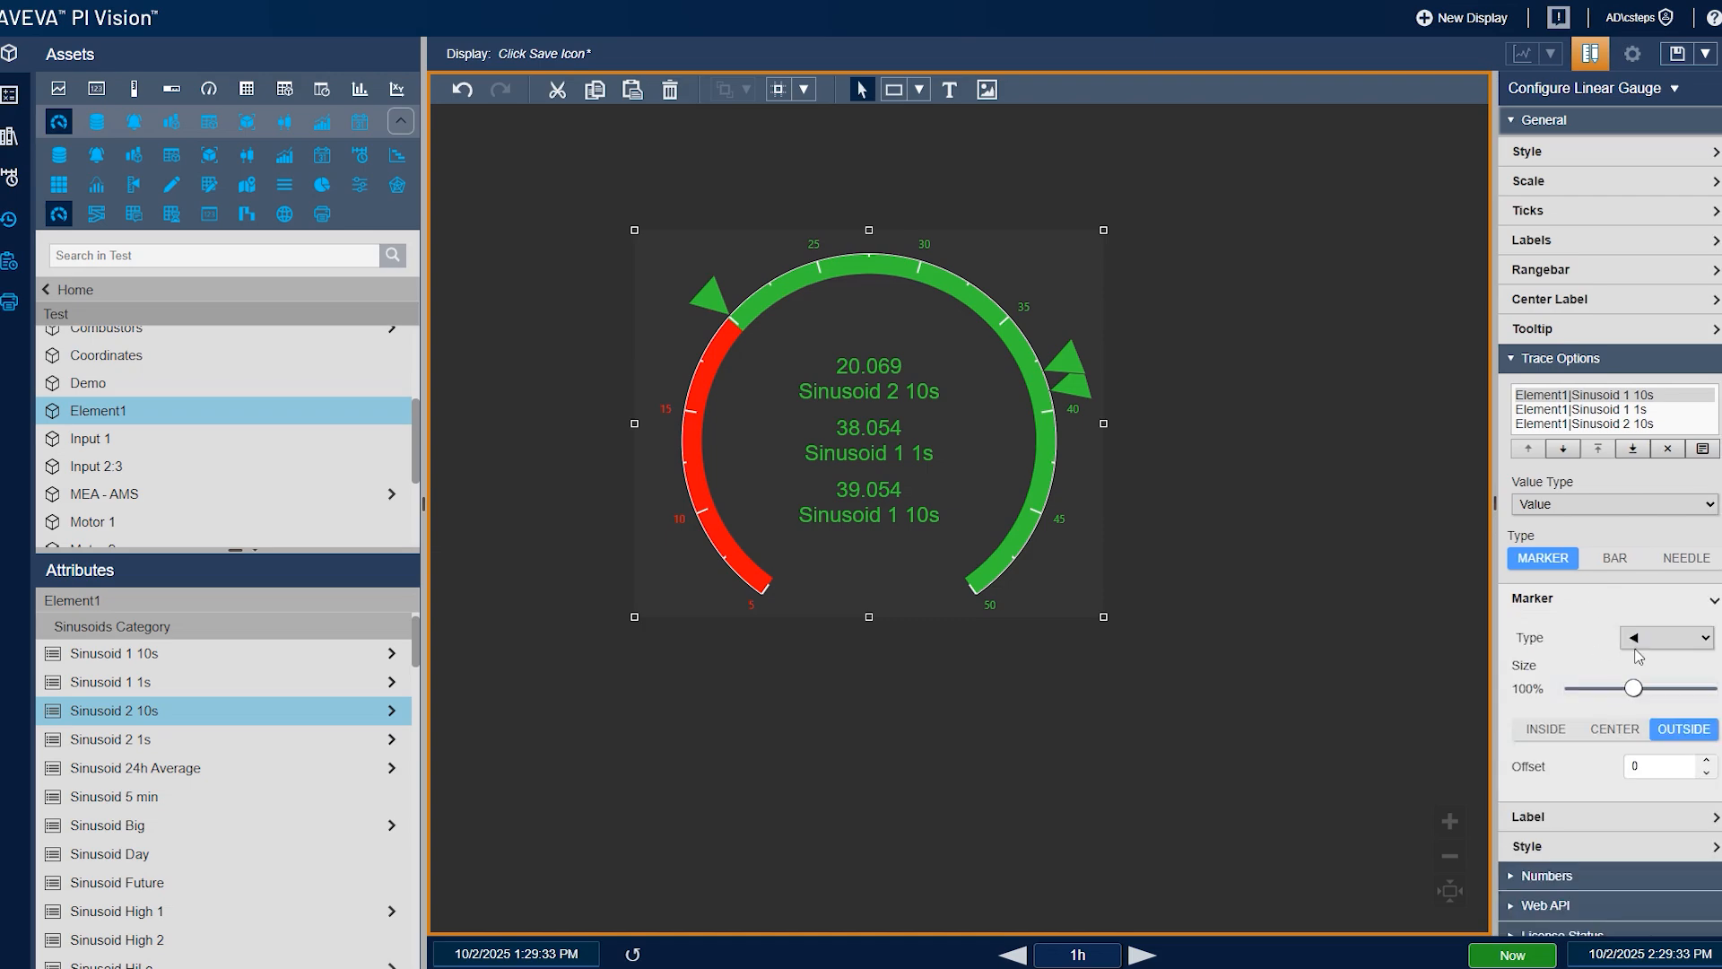
{"action": "left_click", "coordinate": [1667, 638]}
{"action": "left_click", "coordinate": [1658, 739]}
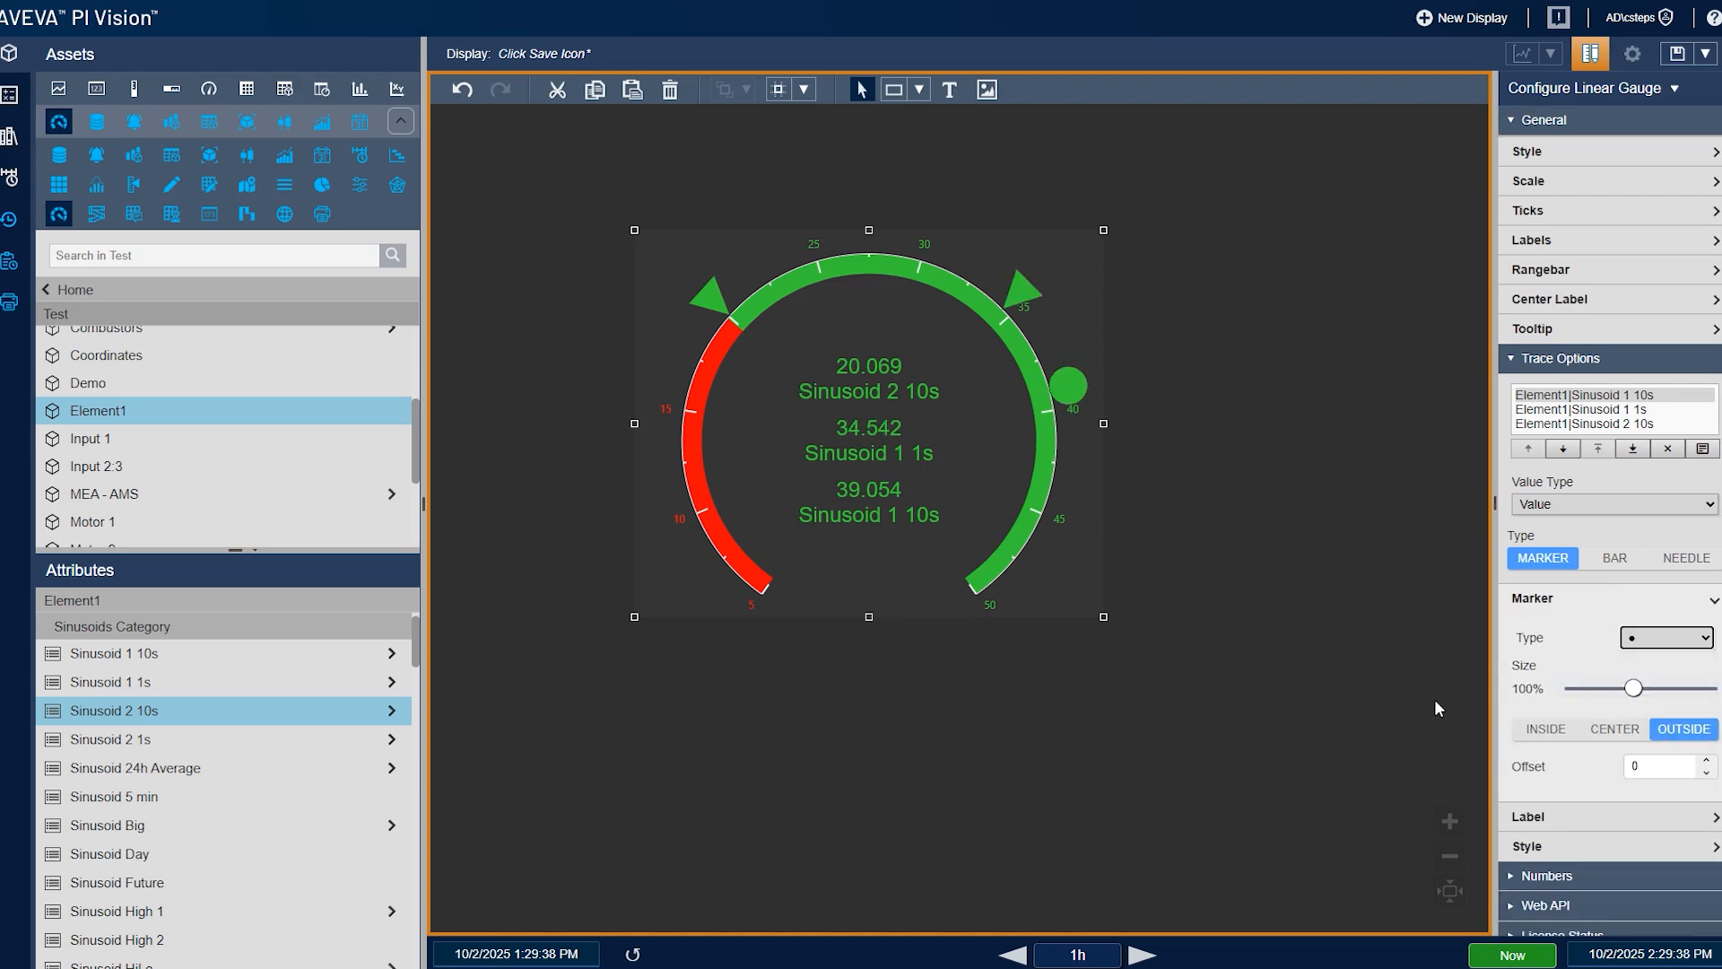
{"action": "left_click", "coordinate": [1613, 729]}
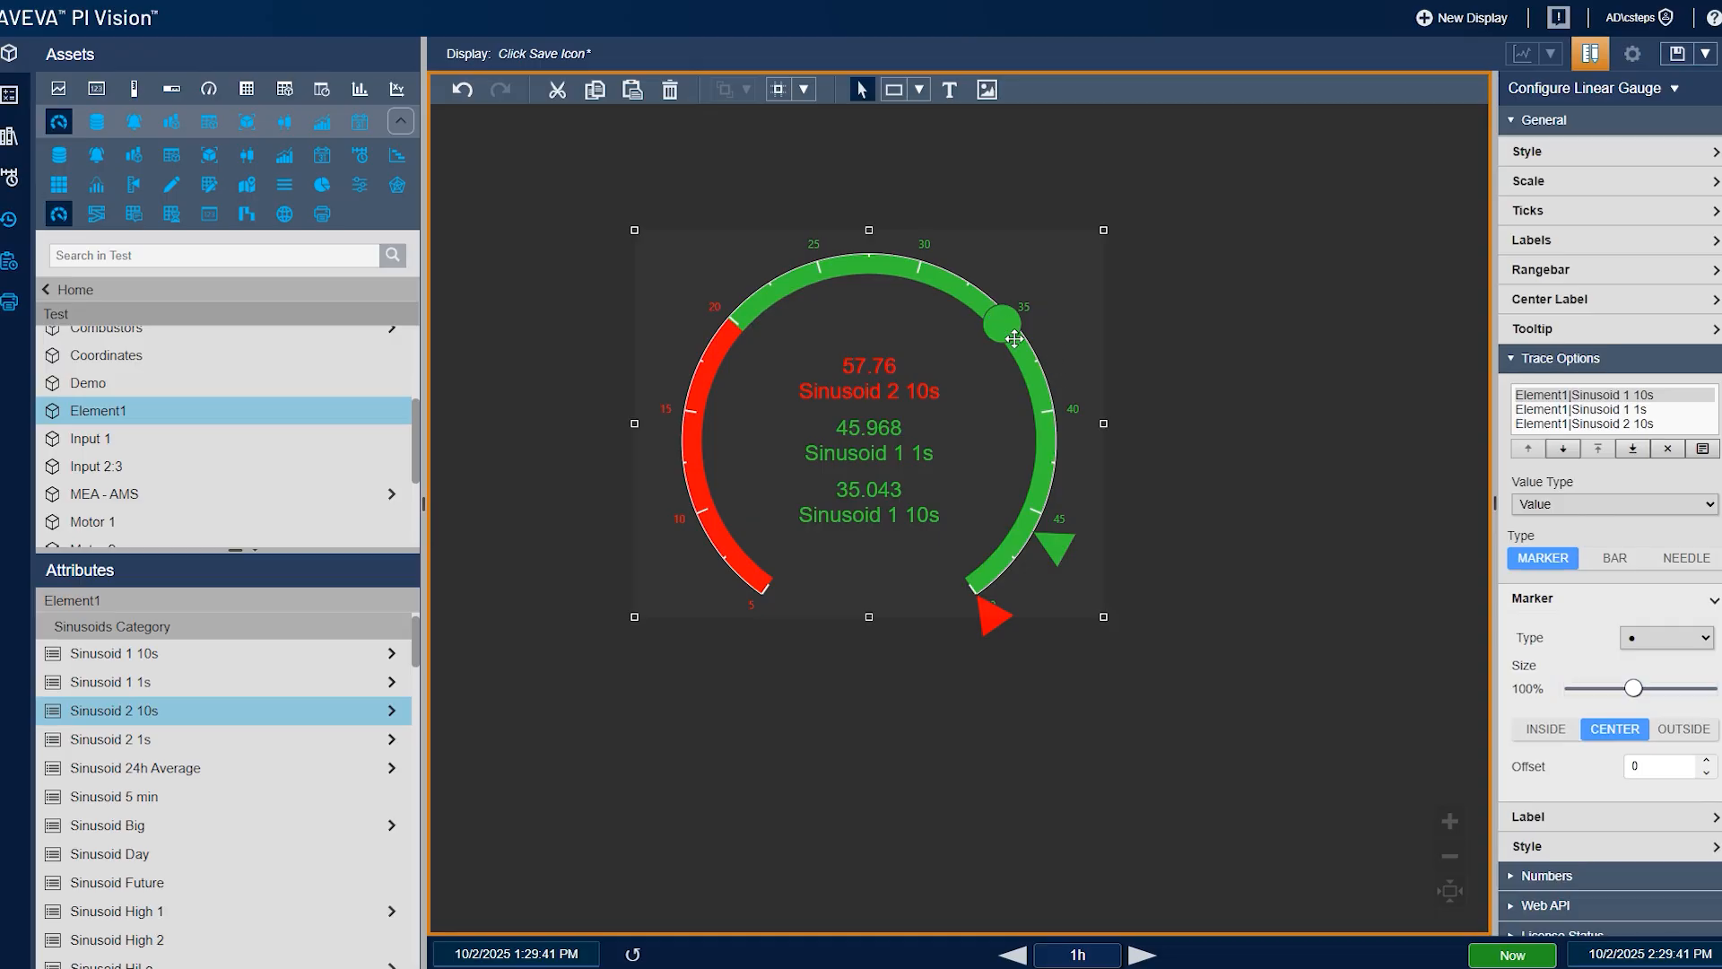
Set the Sinusoid 1 10s marker's style width to 8, check it two hours earlier and return to the current time
{"action": "left_click", "coordinate": [1605, 817]}
{"action": "scroll", "coordinate": [1605, 790], "scroll_direction": "down", "scroll_amount": 3}
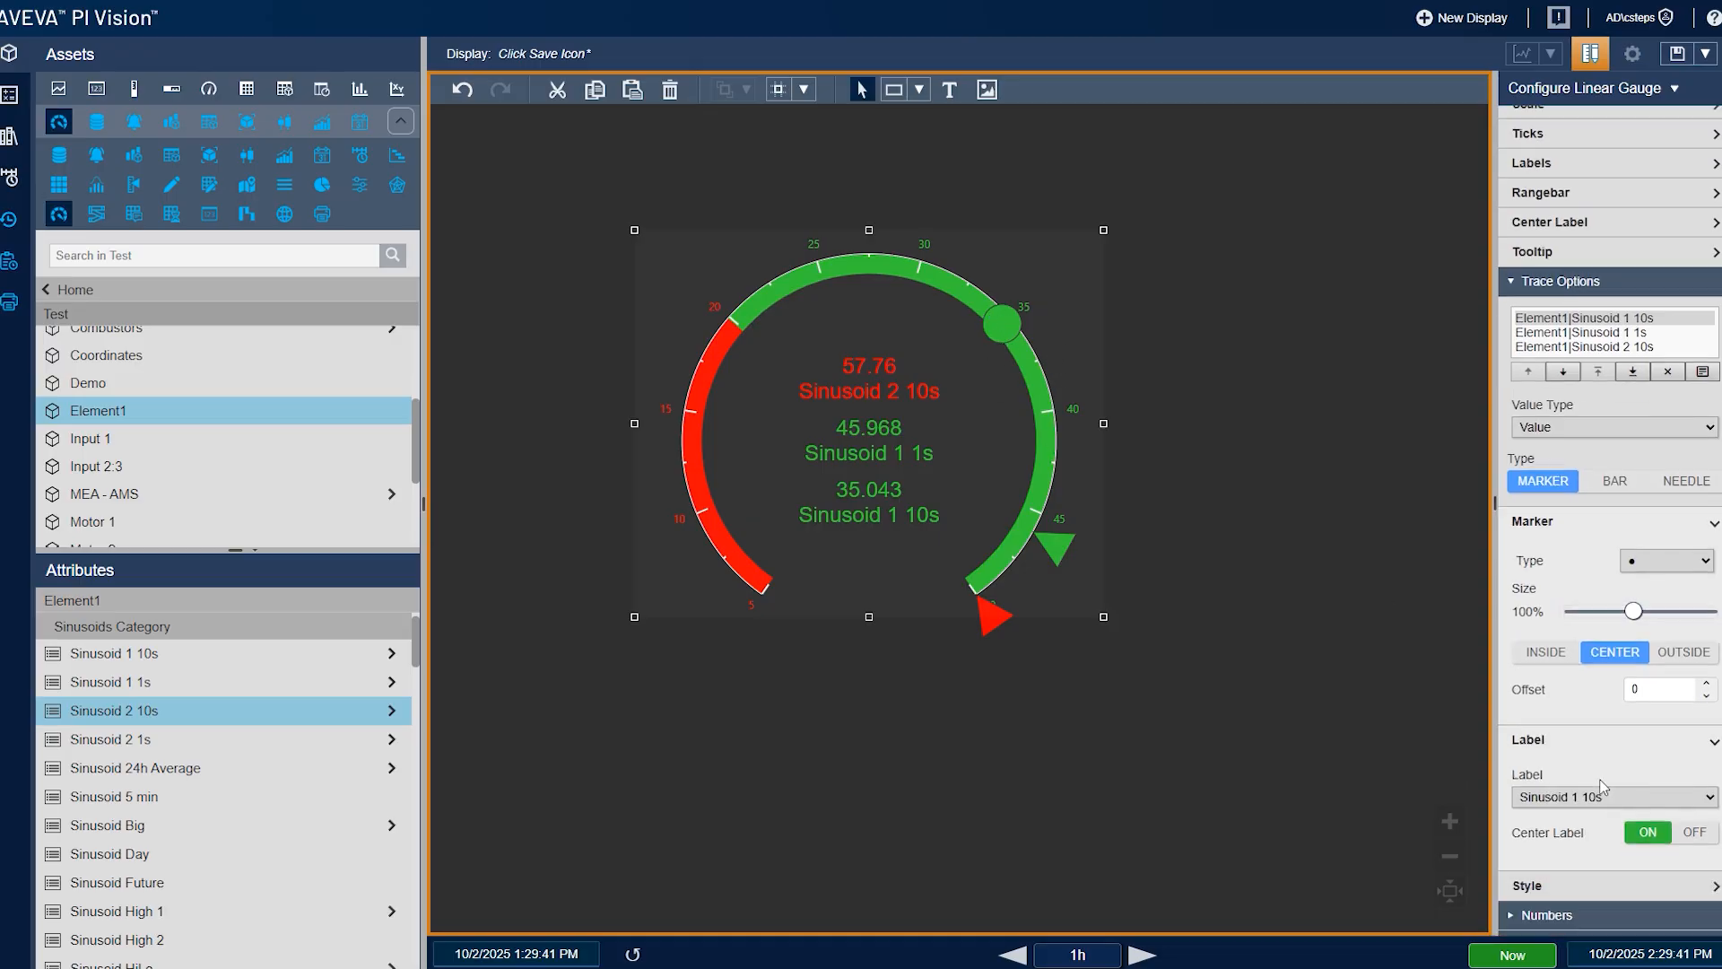
{"action": "left_click", "coordinate": [1575, 743]}
{"action": "scroll", "coordinate": [1575, 742], "scroll_direction": "down", "scroll_amount": 2}
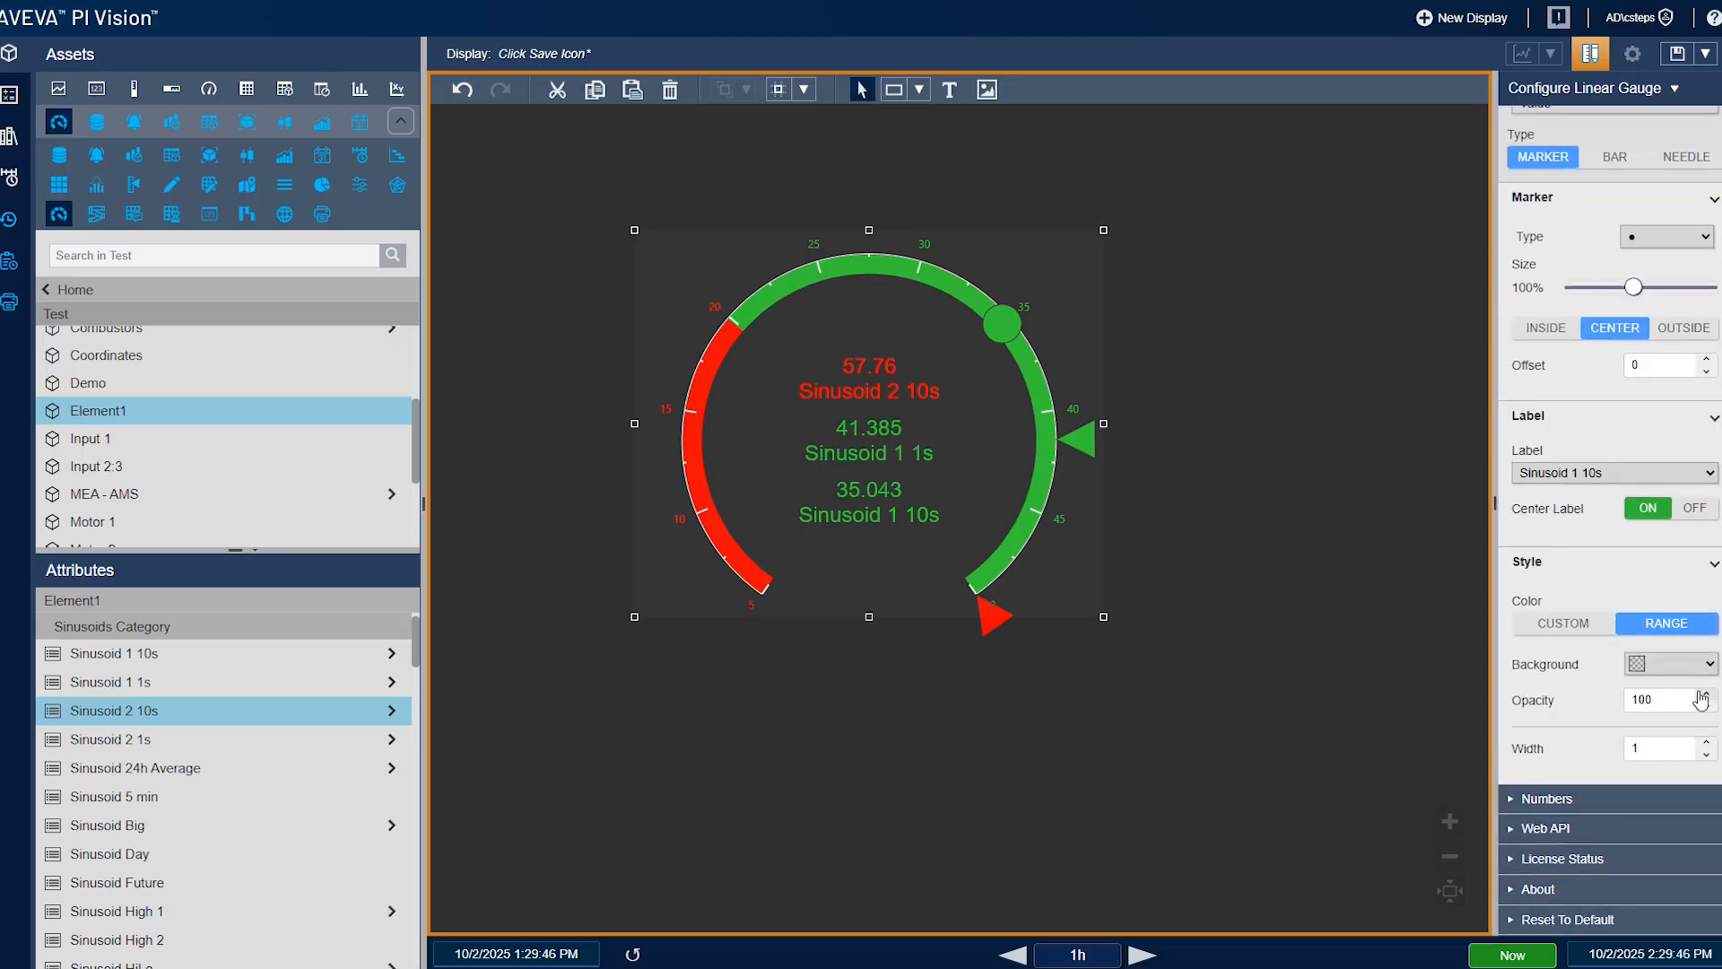
{"action": "left_click", "coordinate": [1707, 663]}
{"action": "left_click", "coordinate": [1707, 673]}
{"action": "left_click", "coordinate": [1706, 742]}
{"action": "left_click", "coordinate": [1707, 743]}
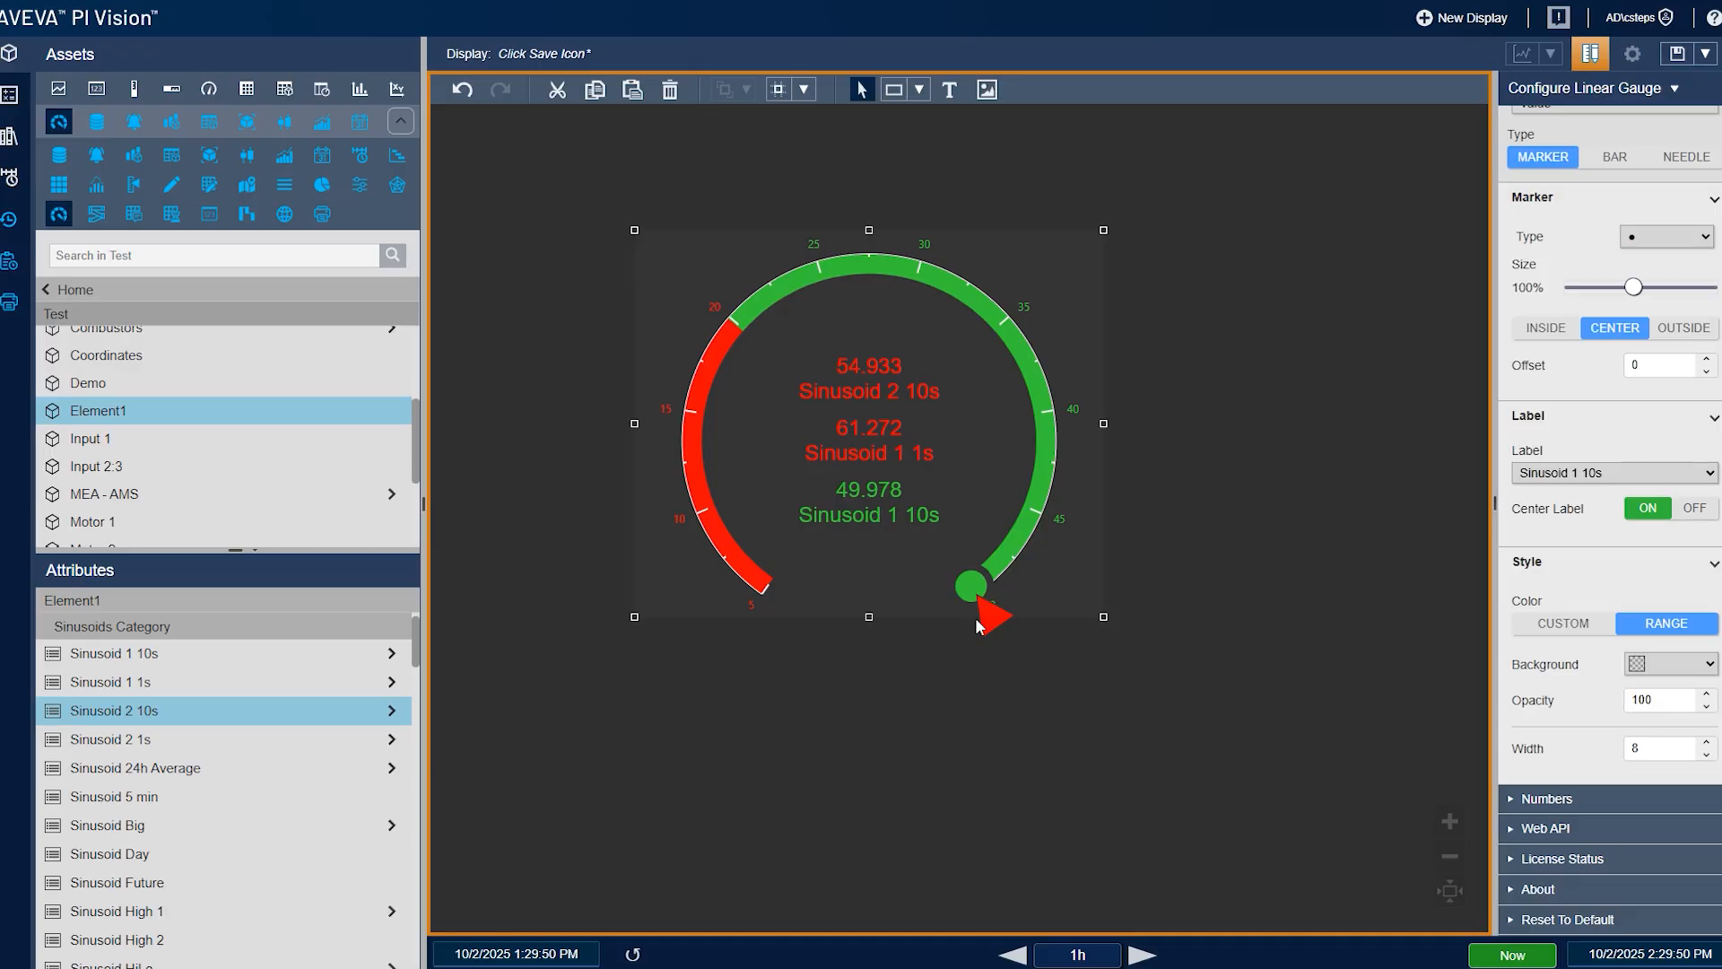
{"action": "double_click", "coordinate": [1015, 956]}
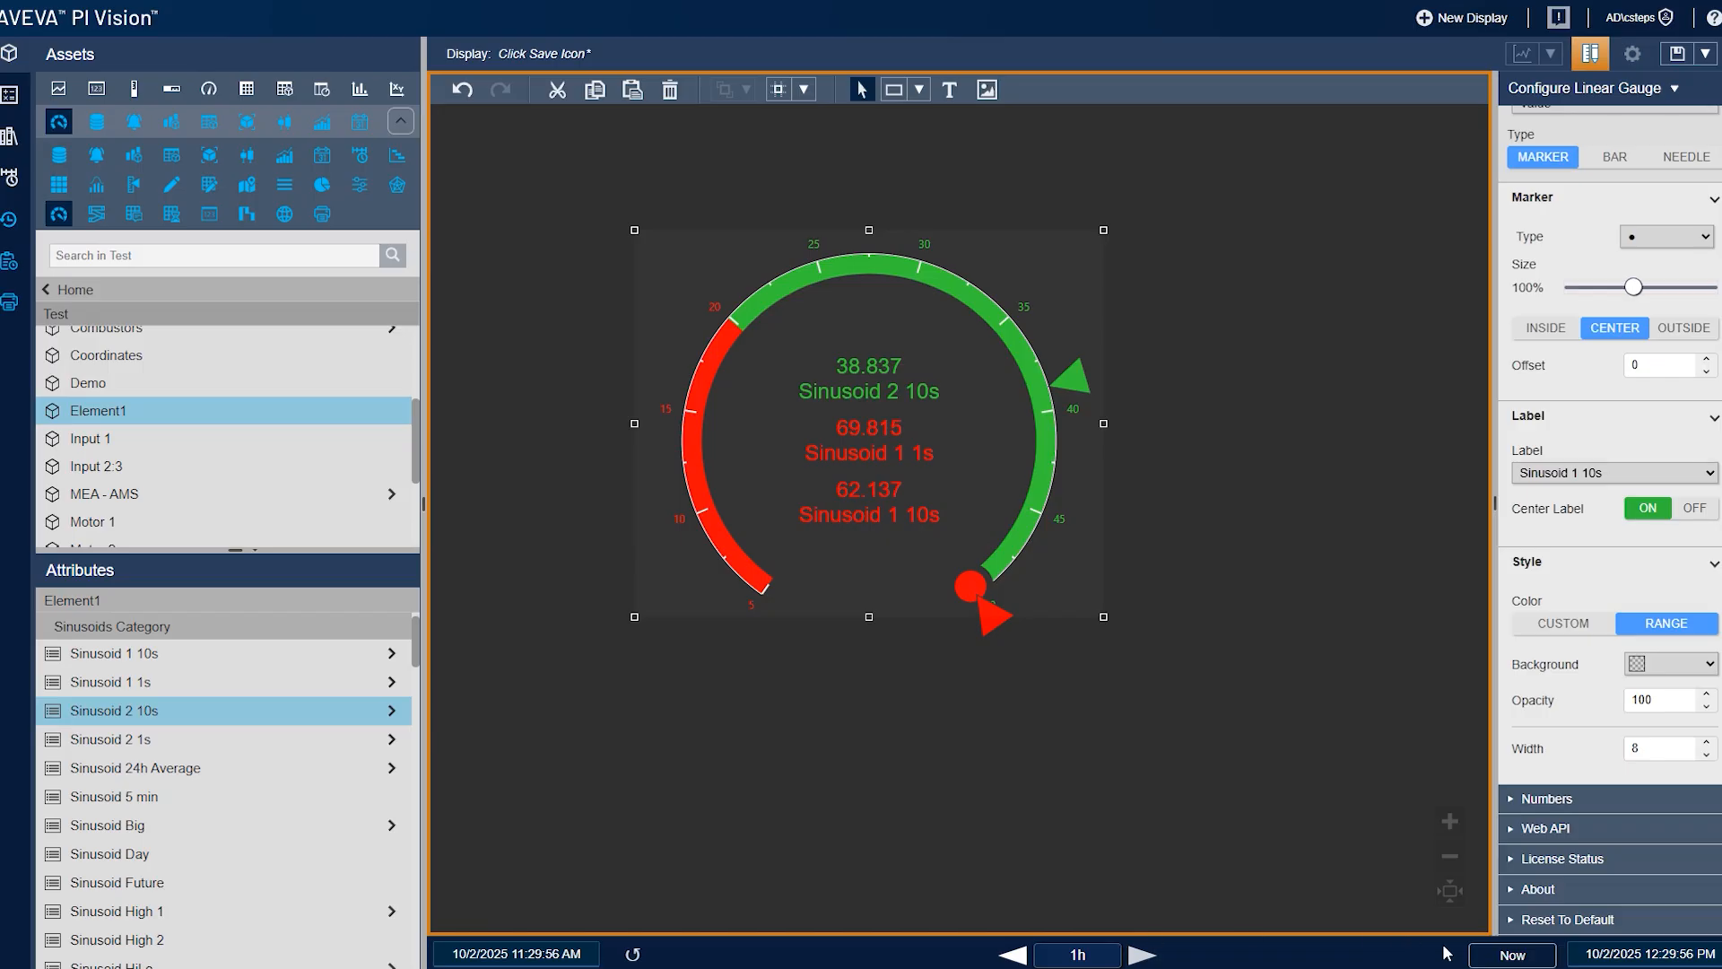
{"action": "left_click", "coordinate": [1513, 955]}
Change the Sinusoid 1 1s and Sinusoid 2 10s traces from markers to bars
{"action": "scroll", "coordinate": [1602, 547], "scroll_direction": "up", "scroll_amount": 4}
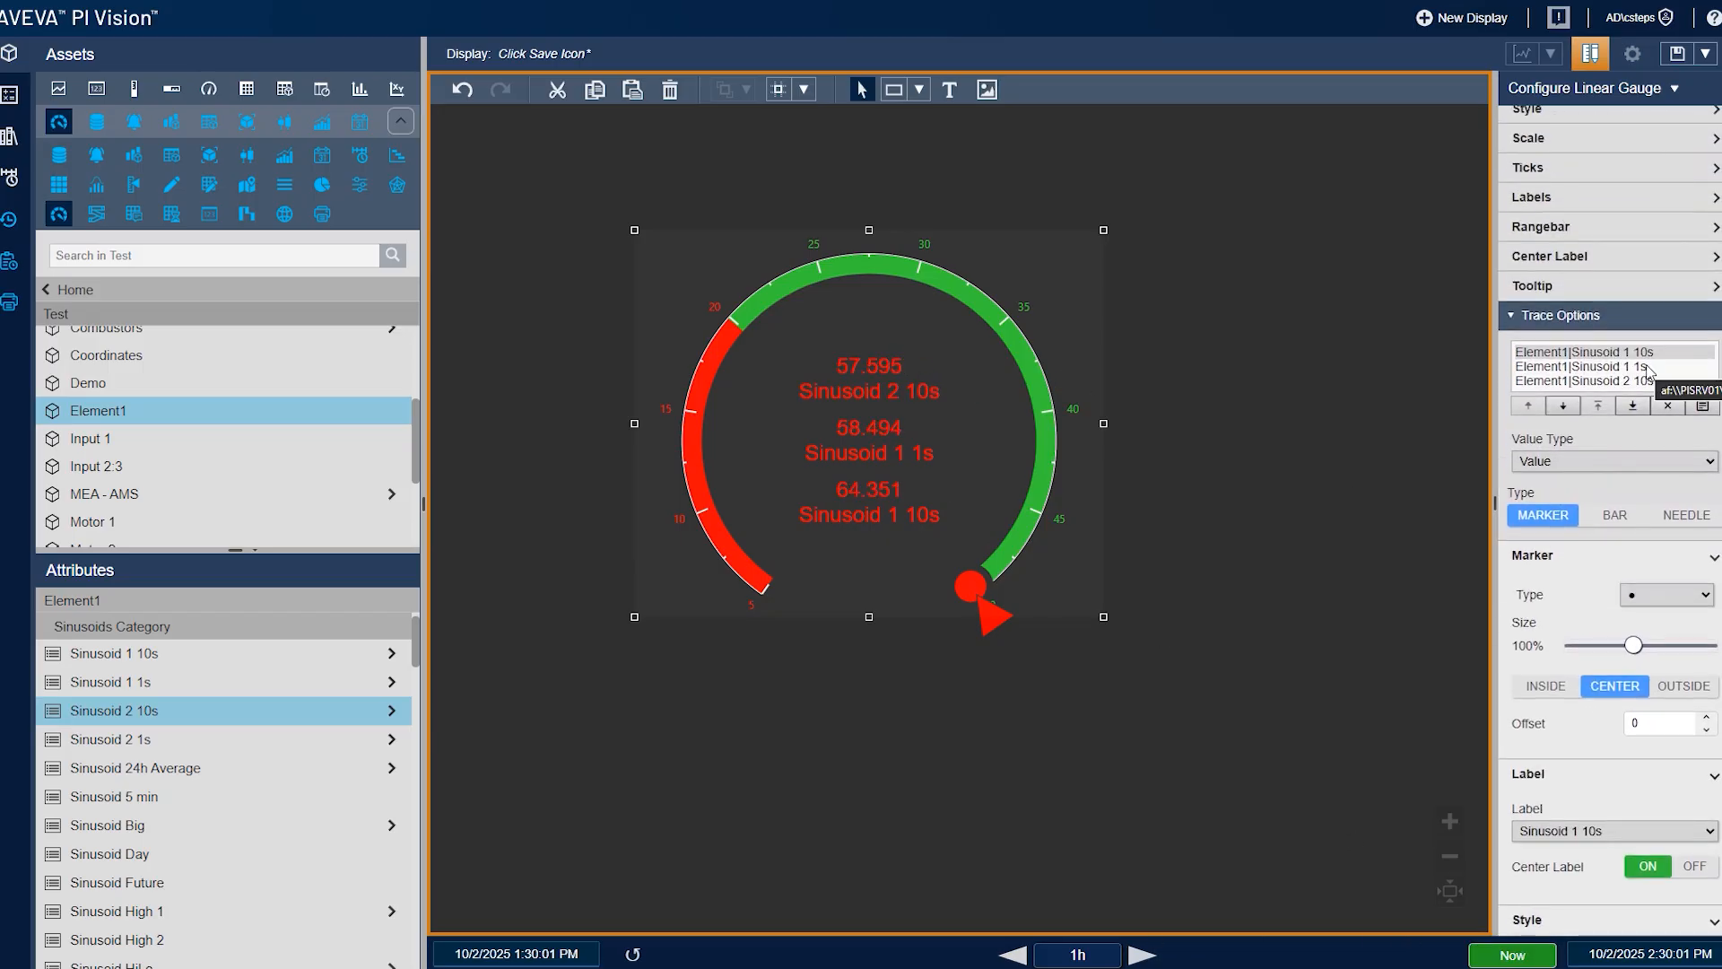
{"action": "left_click", "coordinate": [1649, 370]}
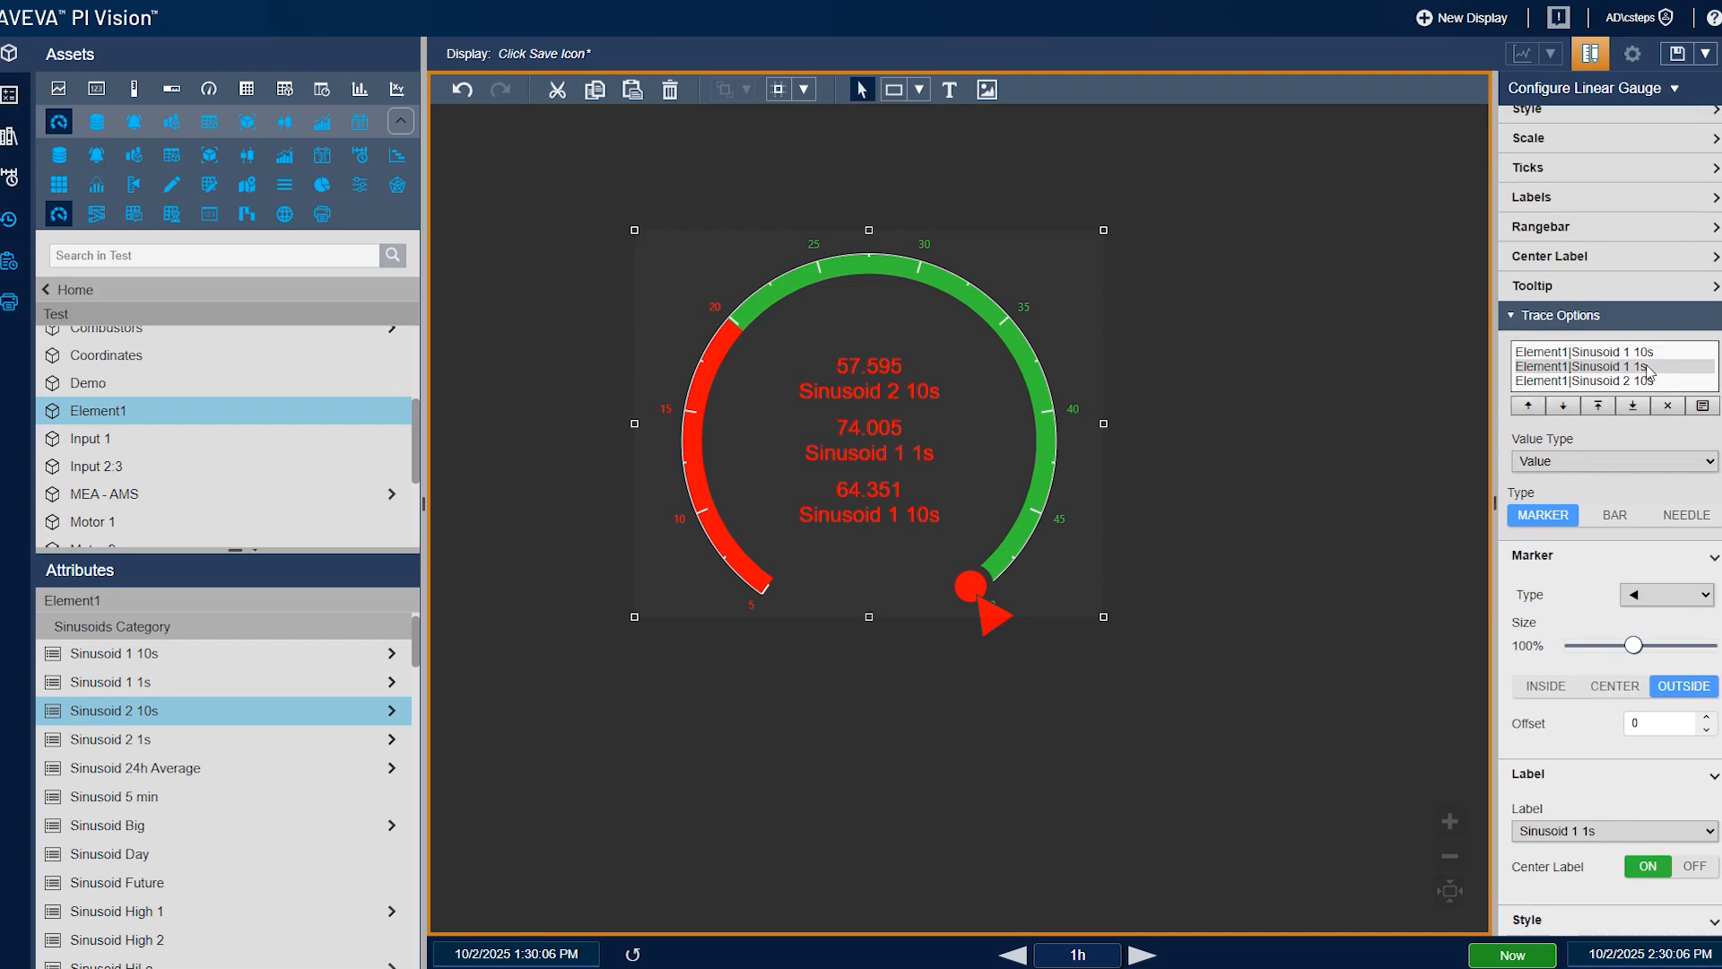
{"action": "left_click", "coordinate": [1629, 517]}
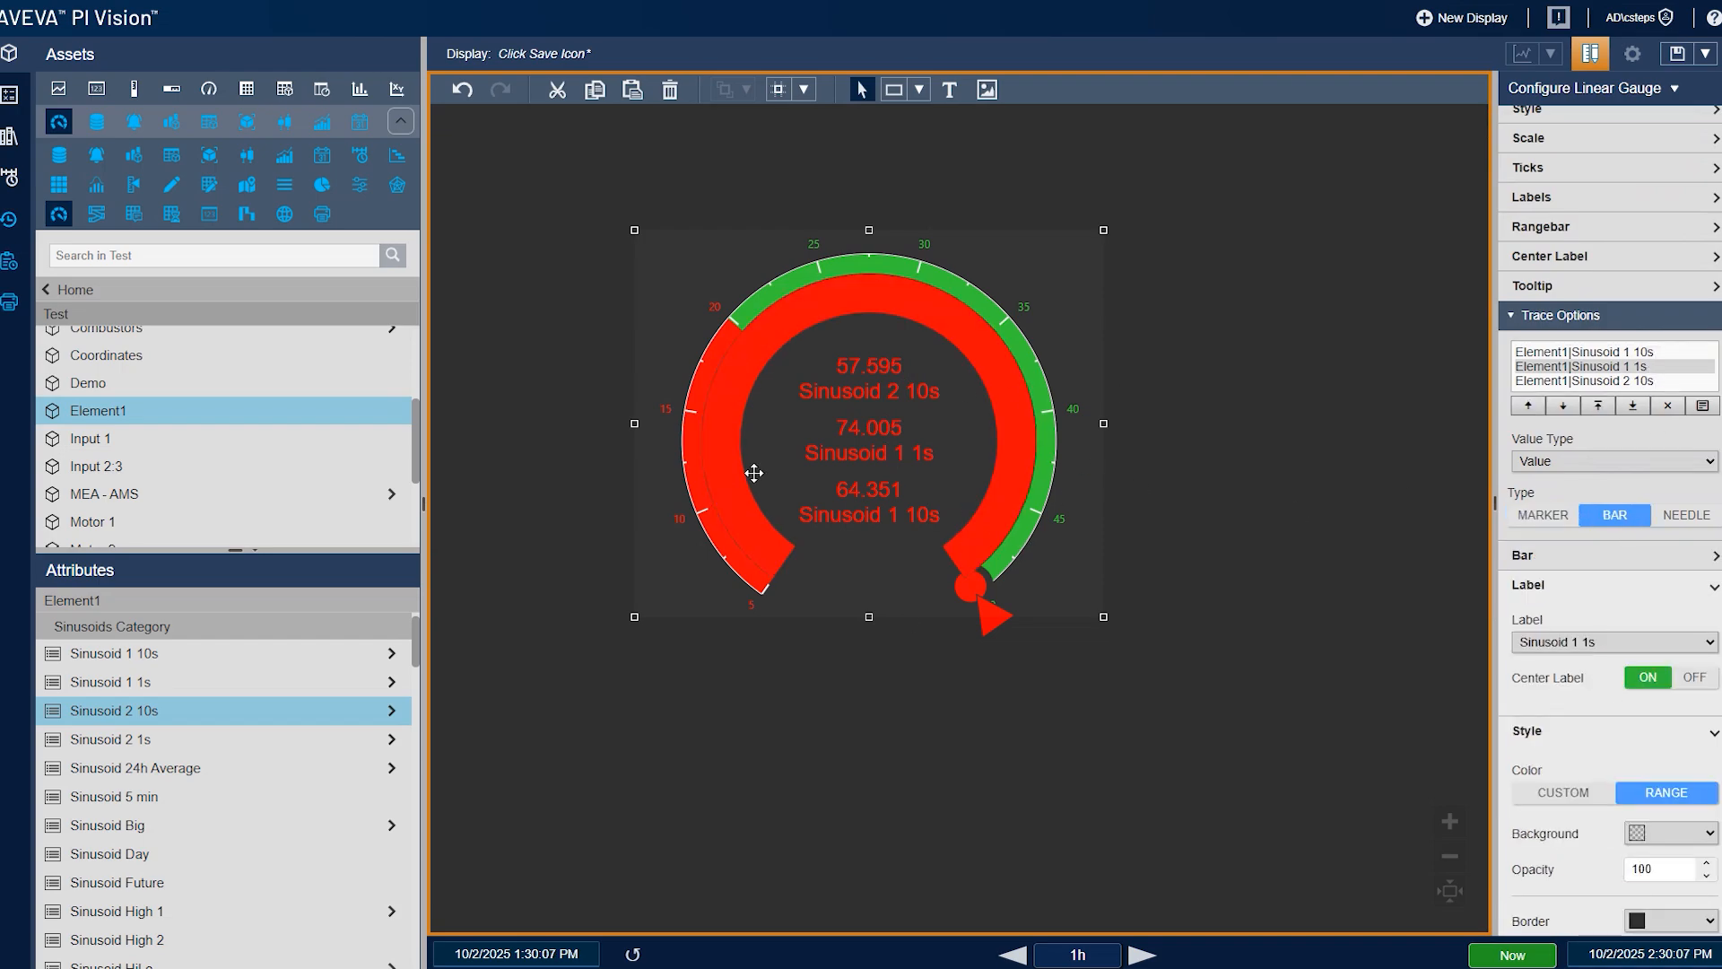
{"action": "left_click", "coordinate": [1619, 382]}
{"action": "left_click", "coordinate": [1615, 517]}
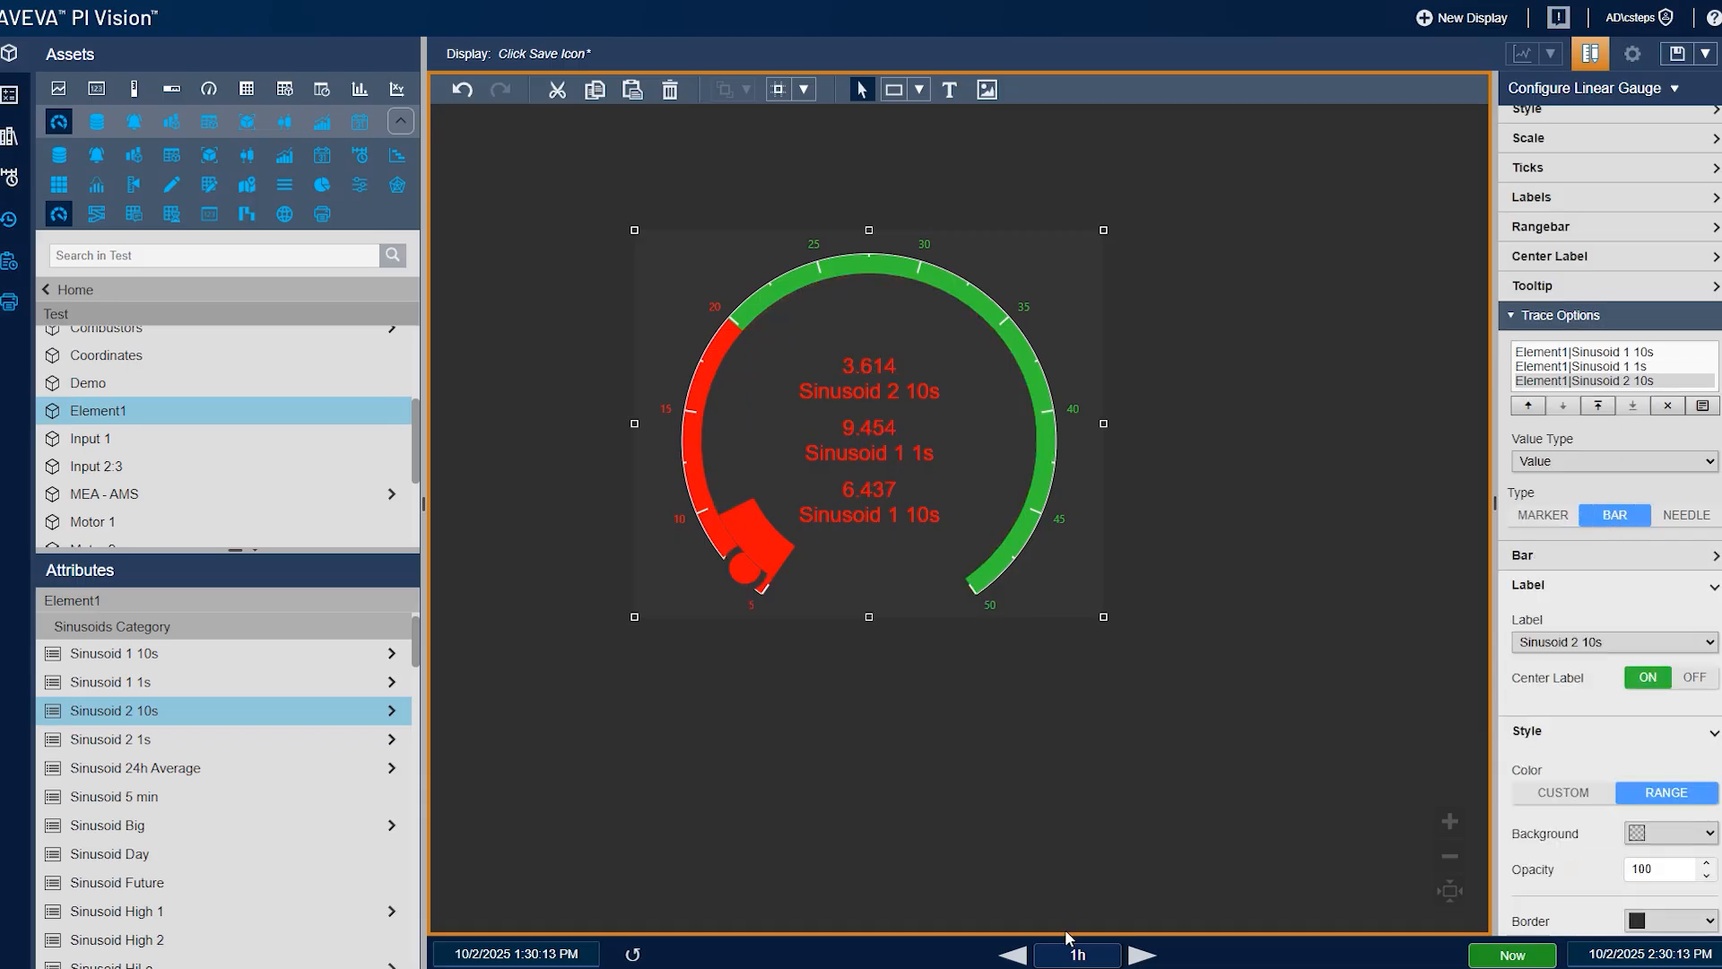
Shift the display back two hours and give the Sinusoid 2 10s bar a custom purple and the Sinusoid 1 1s bar a custom orange
{"action": "left_click", "coordinate": [1014, 955]}
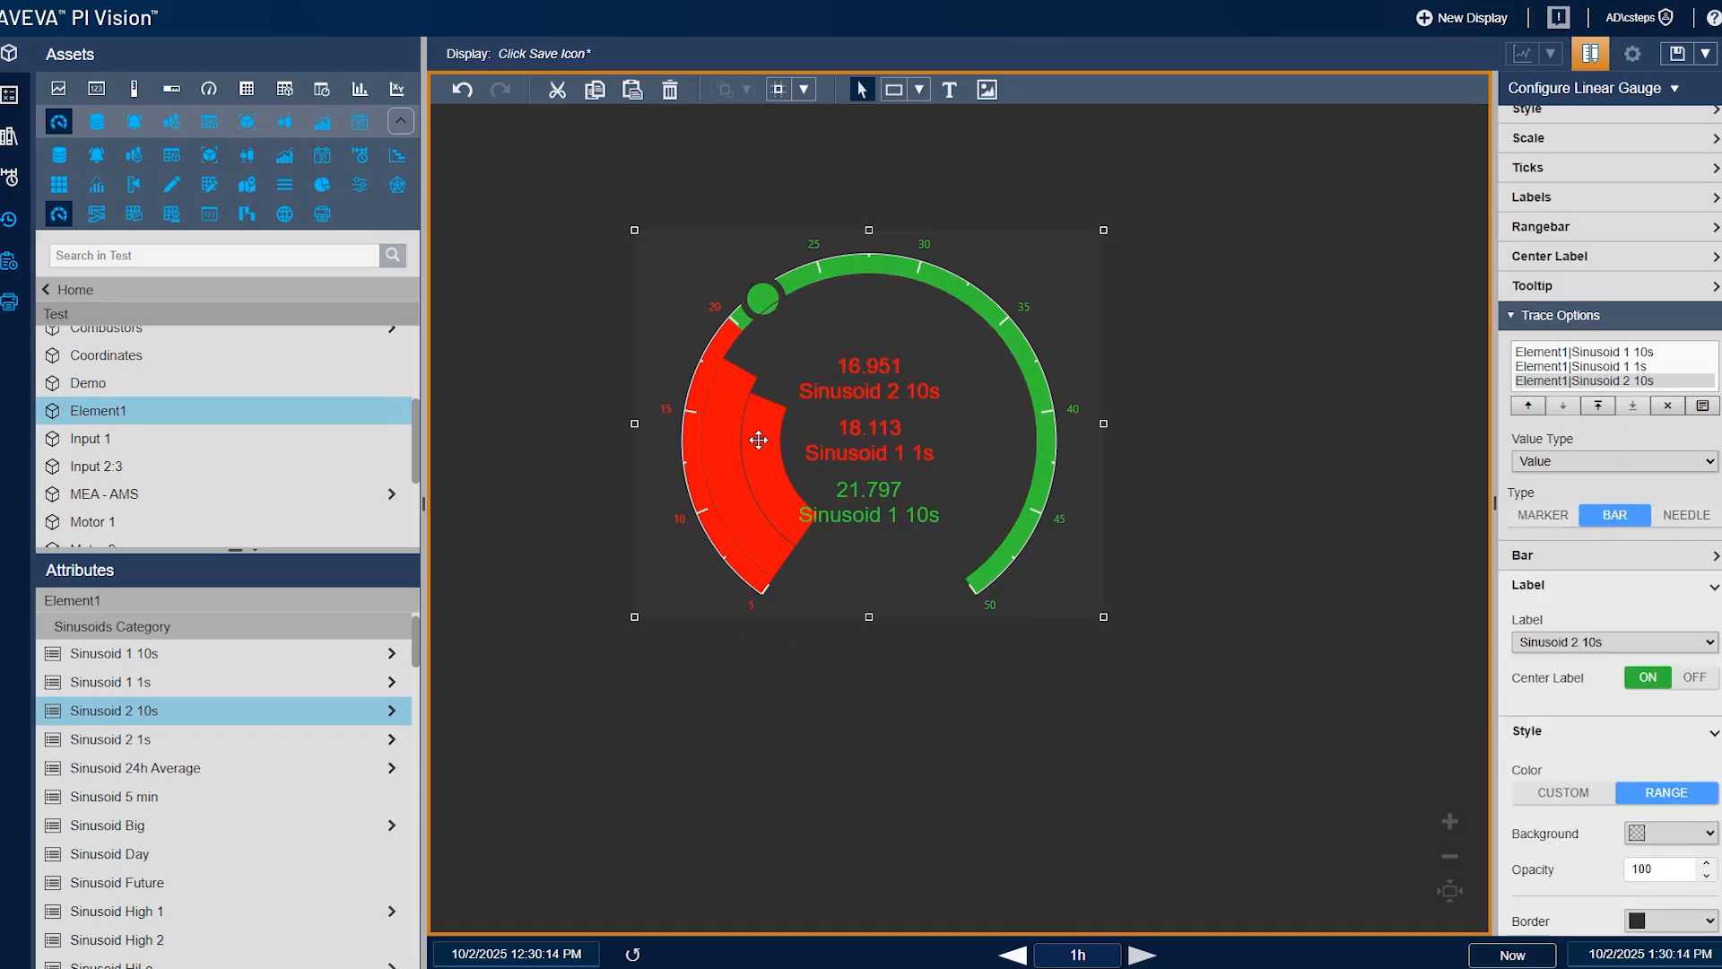
{"action": "scroll", "coordinate": [1596, 728], "scroll_direction": "down", "scroll_amount": 1}
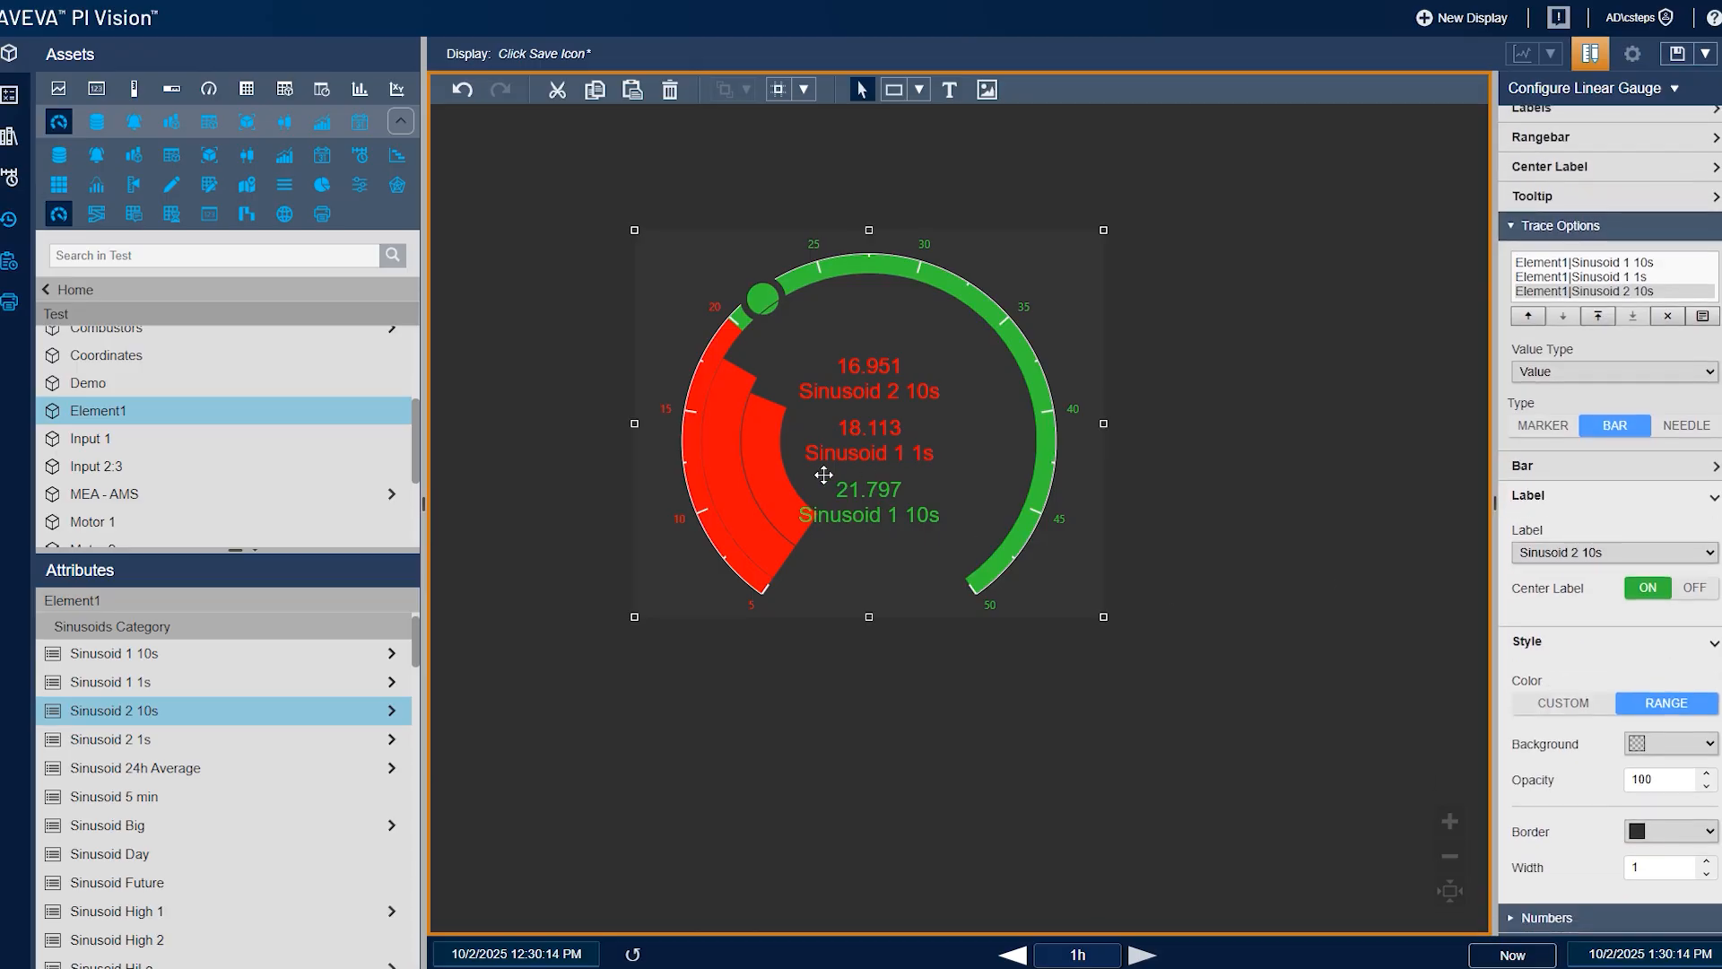
{"action": "left_click", "coordinate": [1565, 705]}
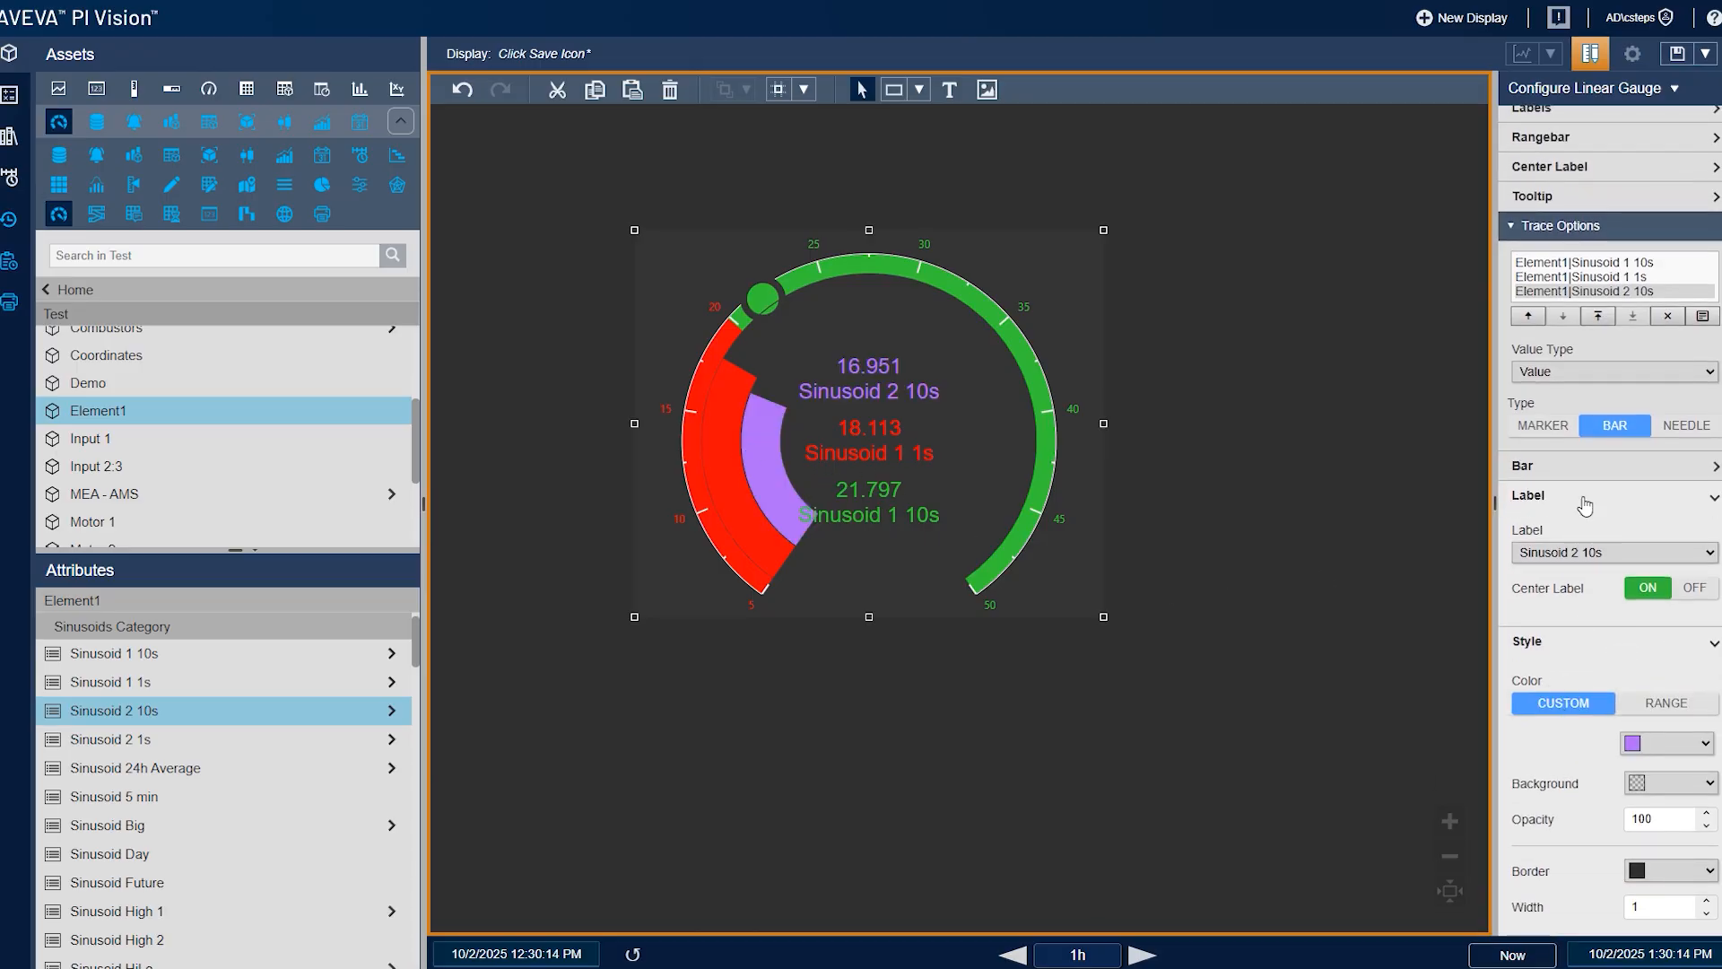
{"action": "left_click", "coordinate": [1576, 278]}
{"action": "left_click", "coordinate": [1540, 706]}
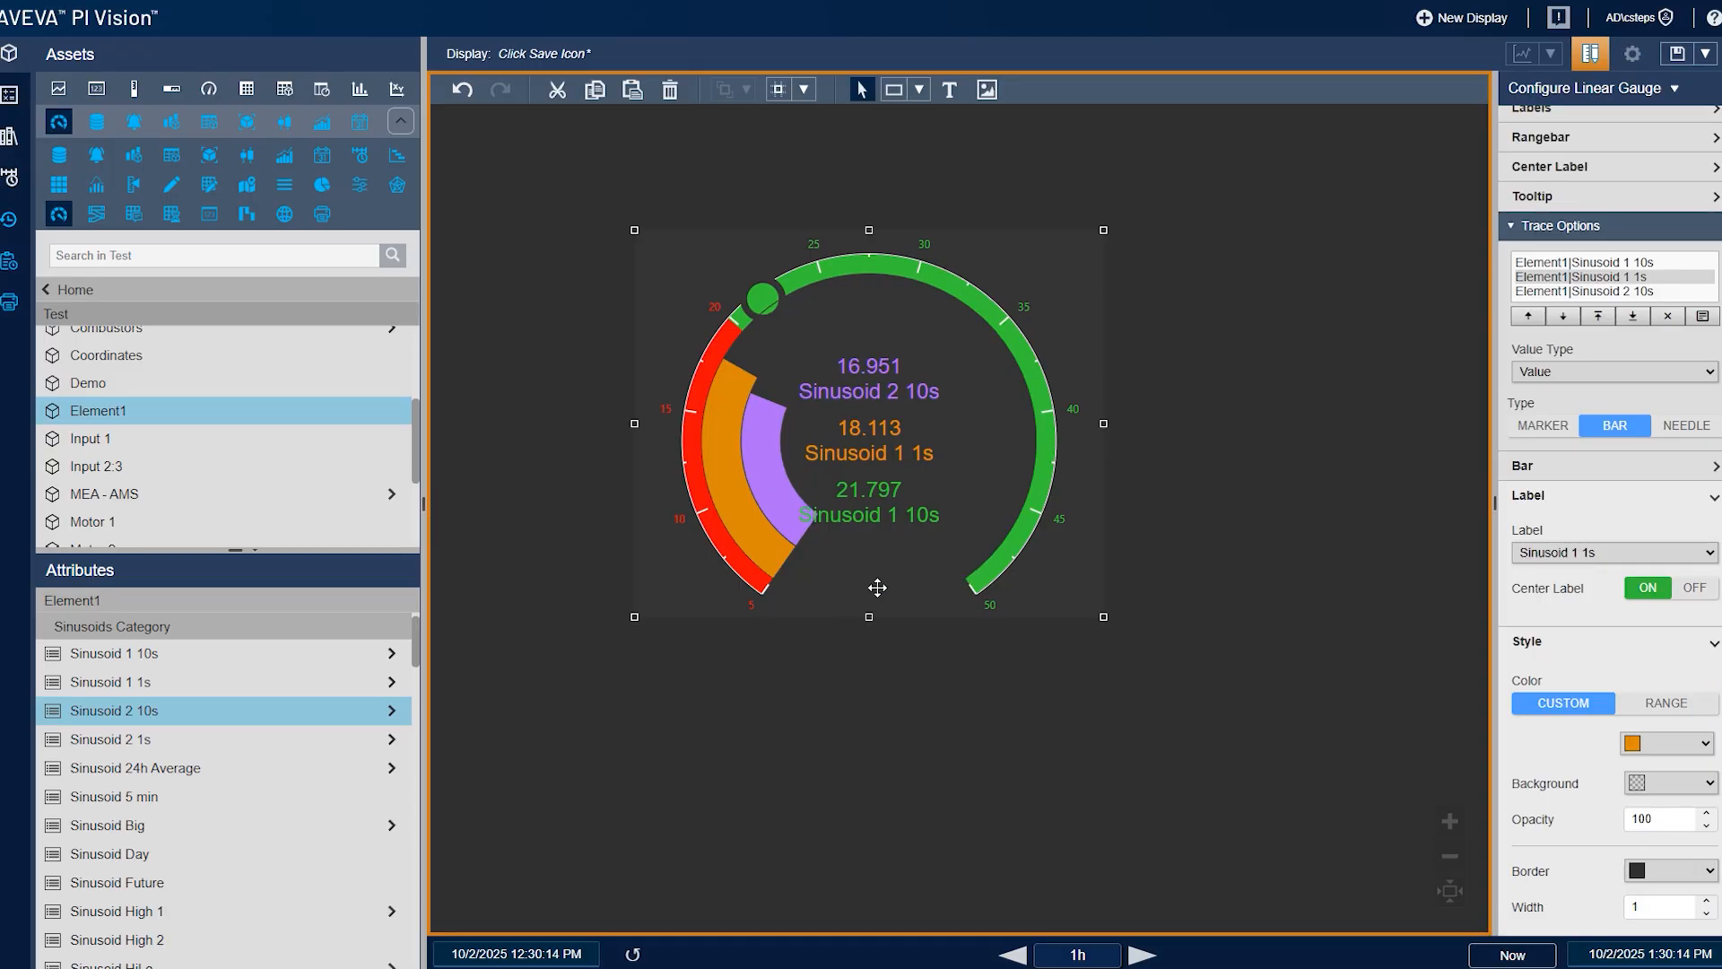
{"action": "left_click", "coordinate": [1014, 954]}
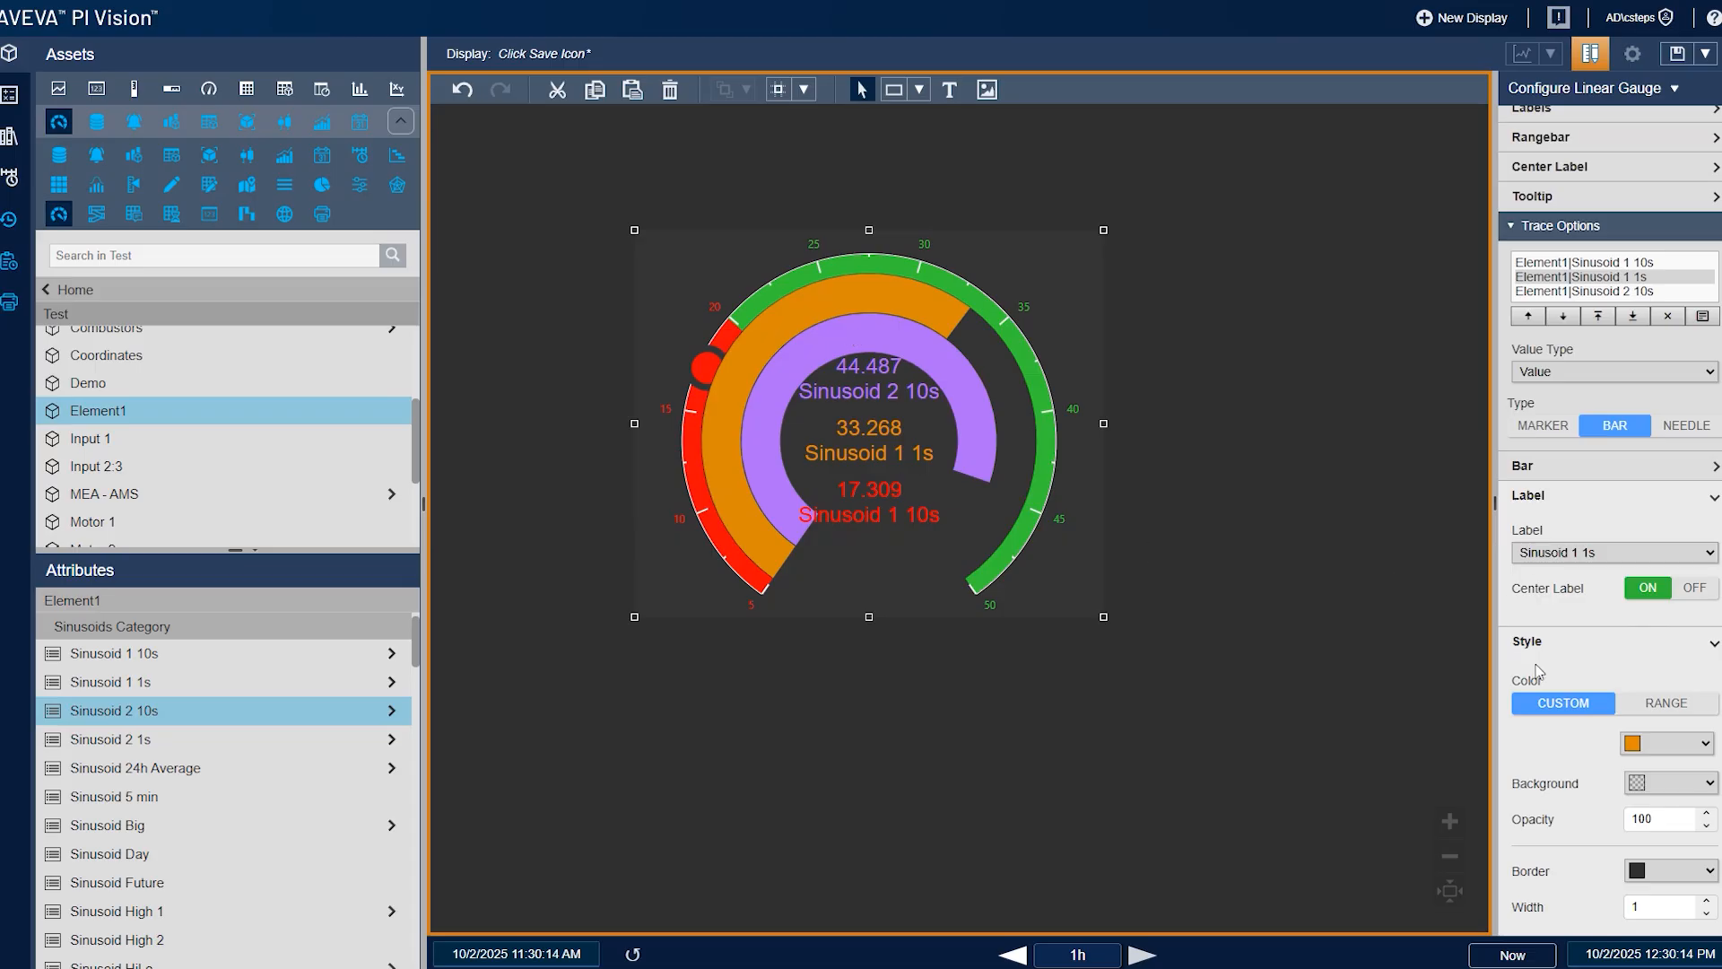
Try placing the Sinusoid 1 1s bar outside the scale, and return it to the inside
{"action": "scroll", "coordinate": [1539, 671], "scroll_direction": "down", "scroll_amount": 2}
{"action": "scroll", "coordinate": [1520, 447], "scroll_direction": "up", "scroll_amount": 1}
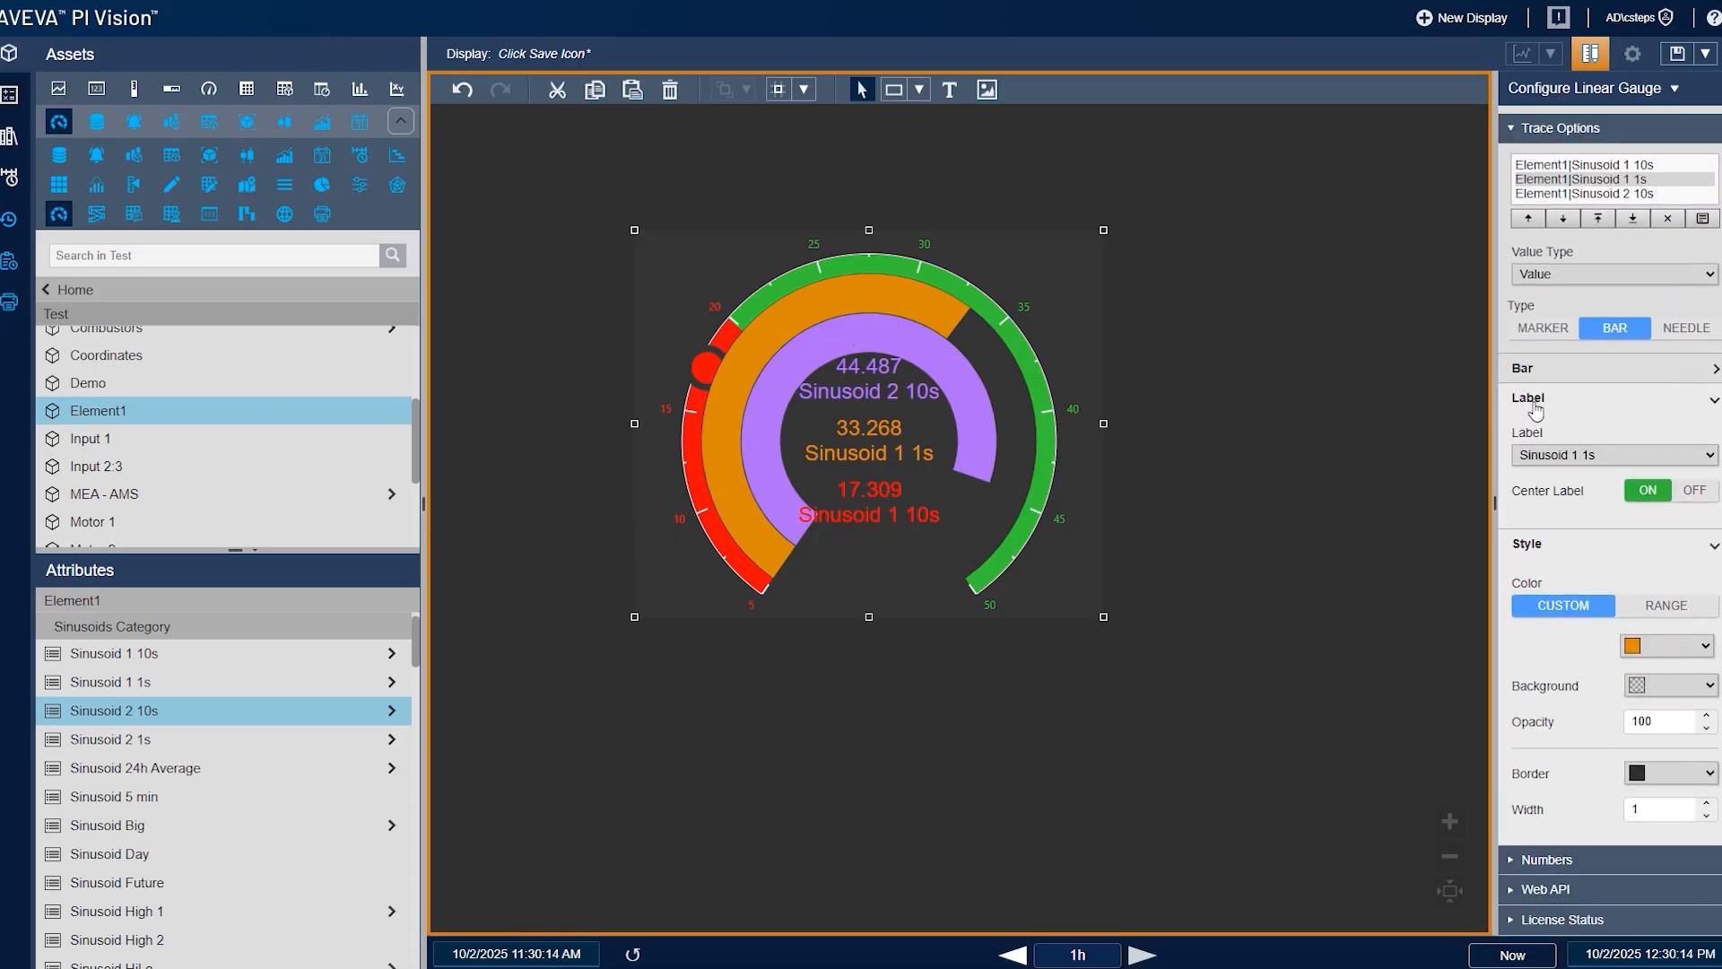
{"action": "left_click", "coordinate": [1530, 399]}
{"action": "left_click", "coordinate": [1536, 369]}
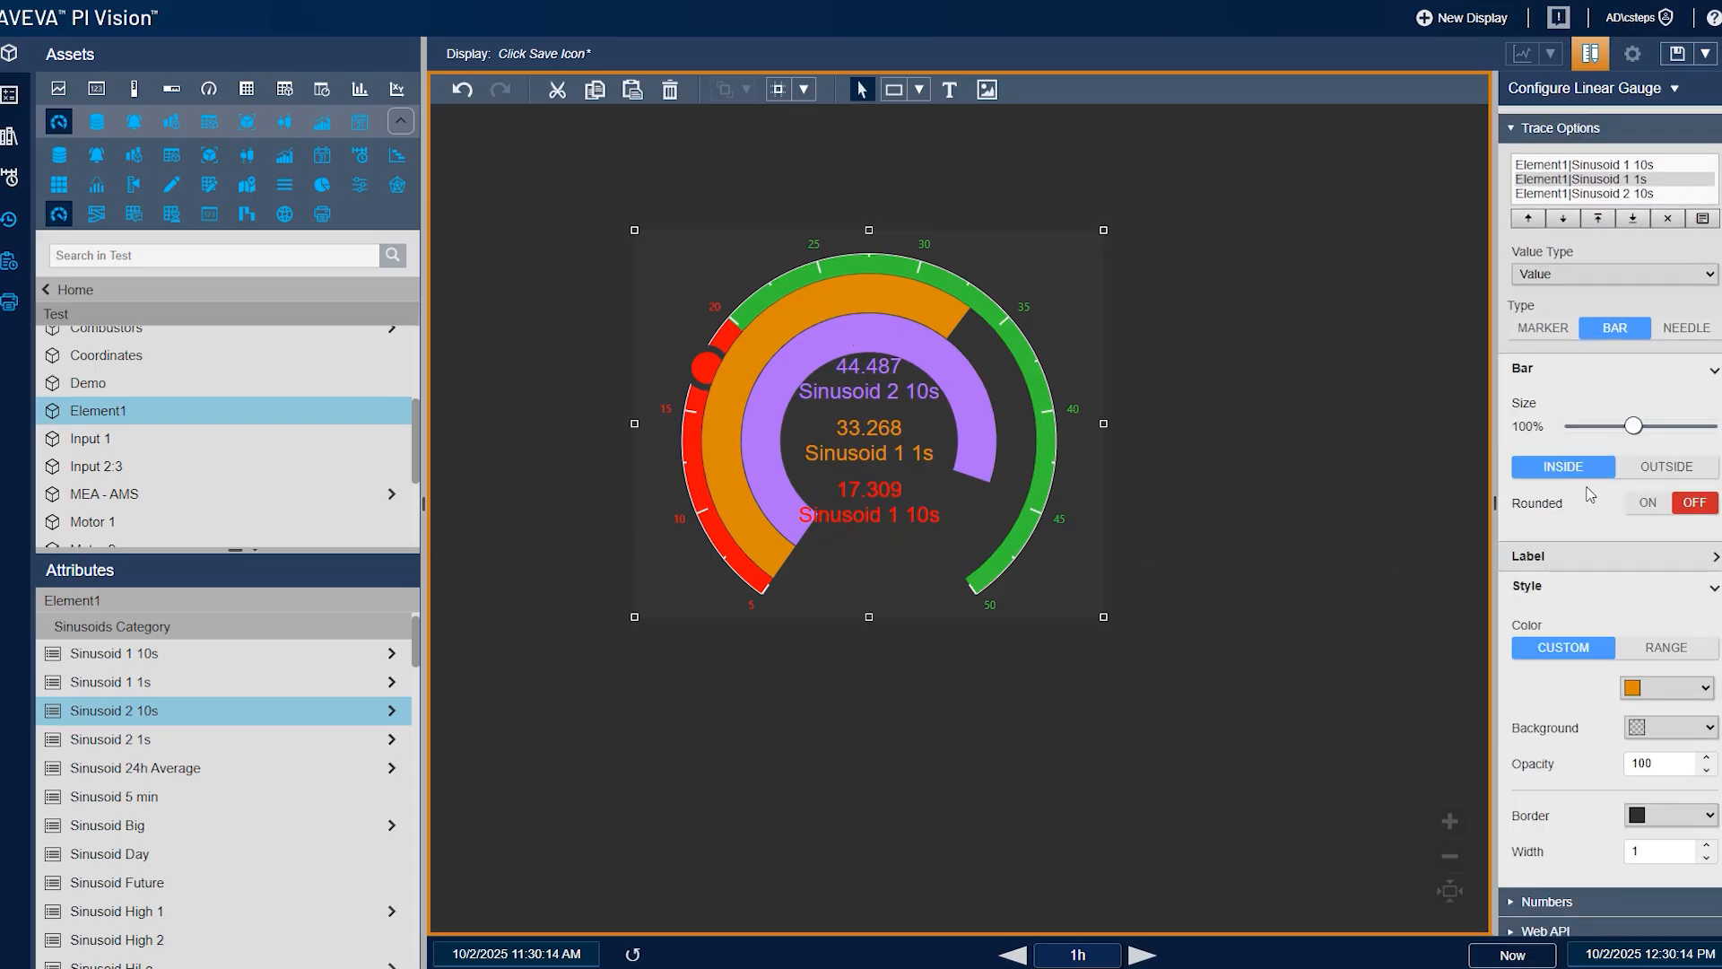
{"action": "left_click", "coordinate": [1648, 472]}
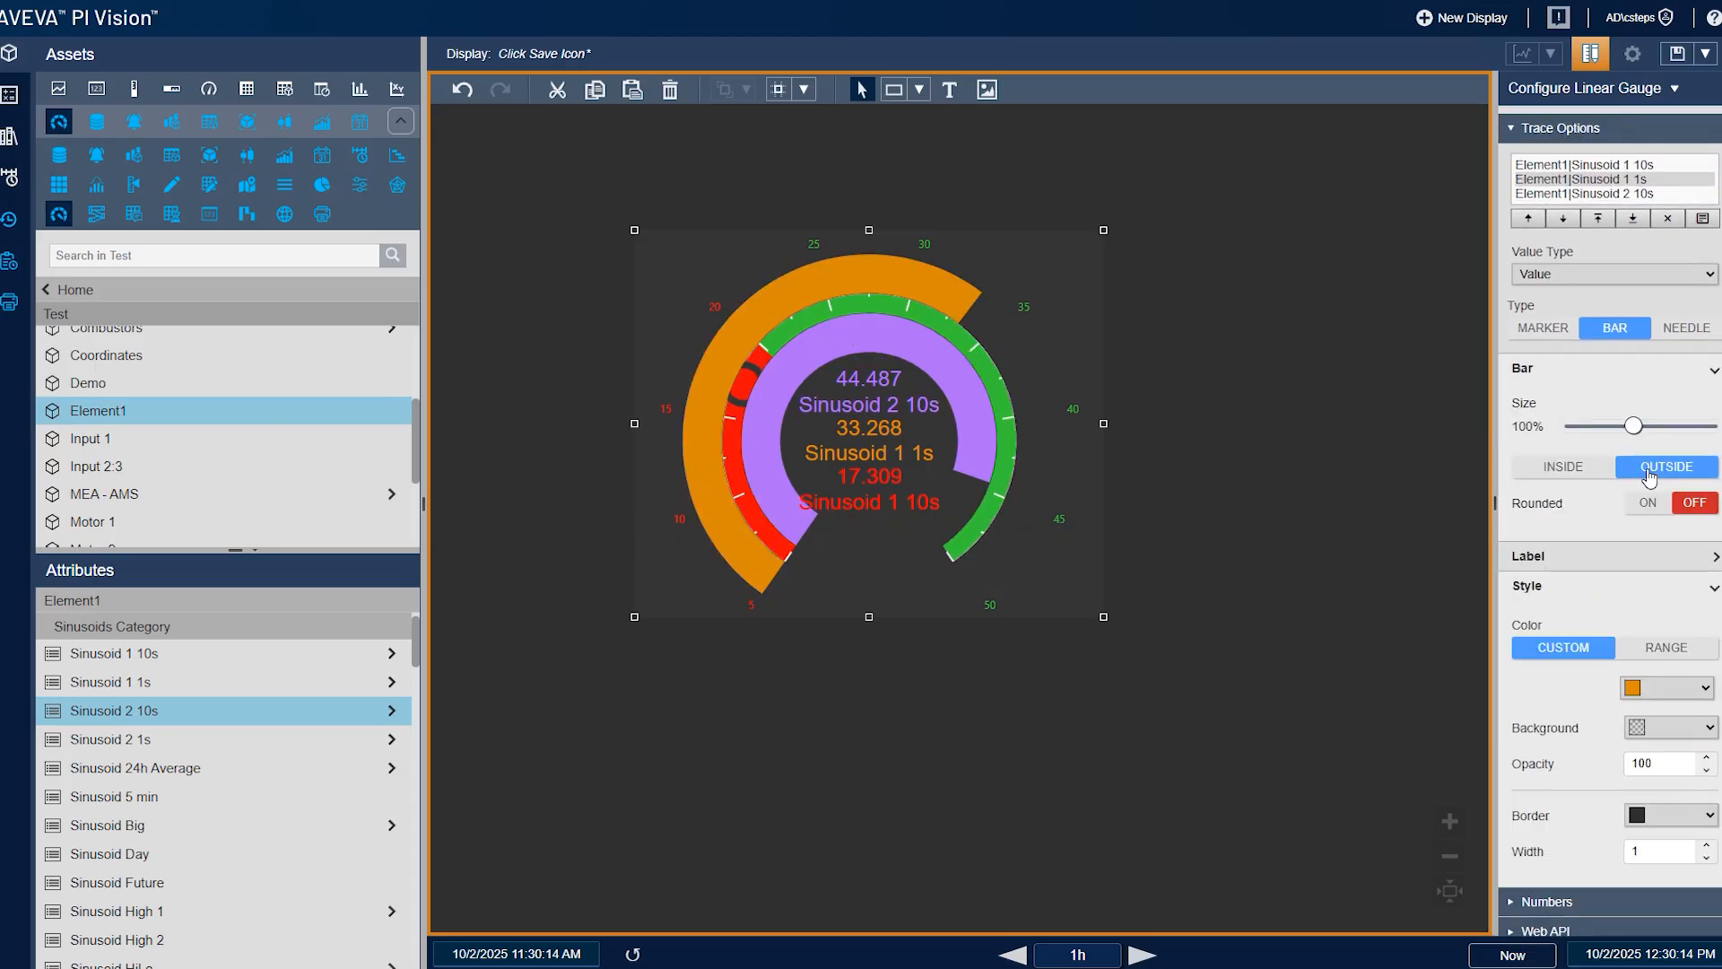
{"action": "left_click", "coordinate": [1585, 471]}
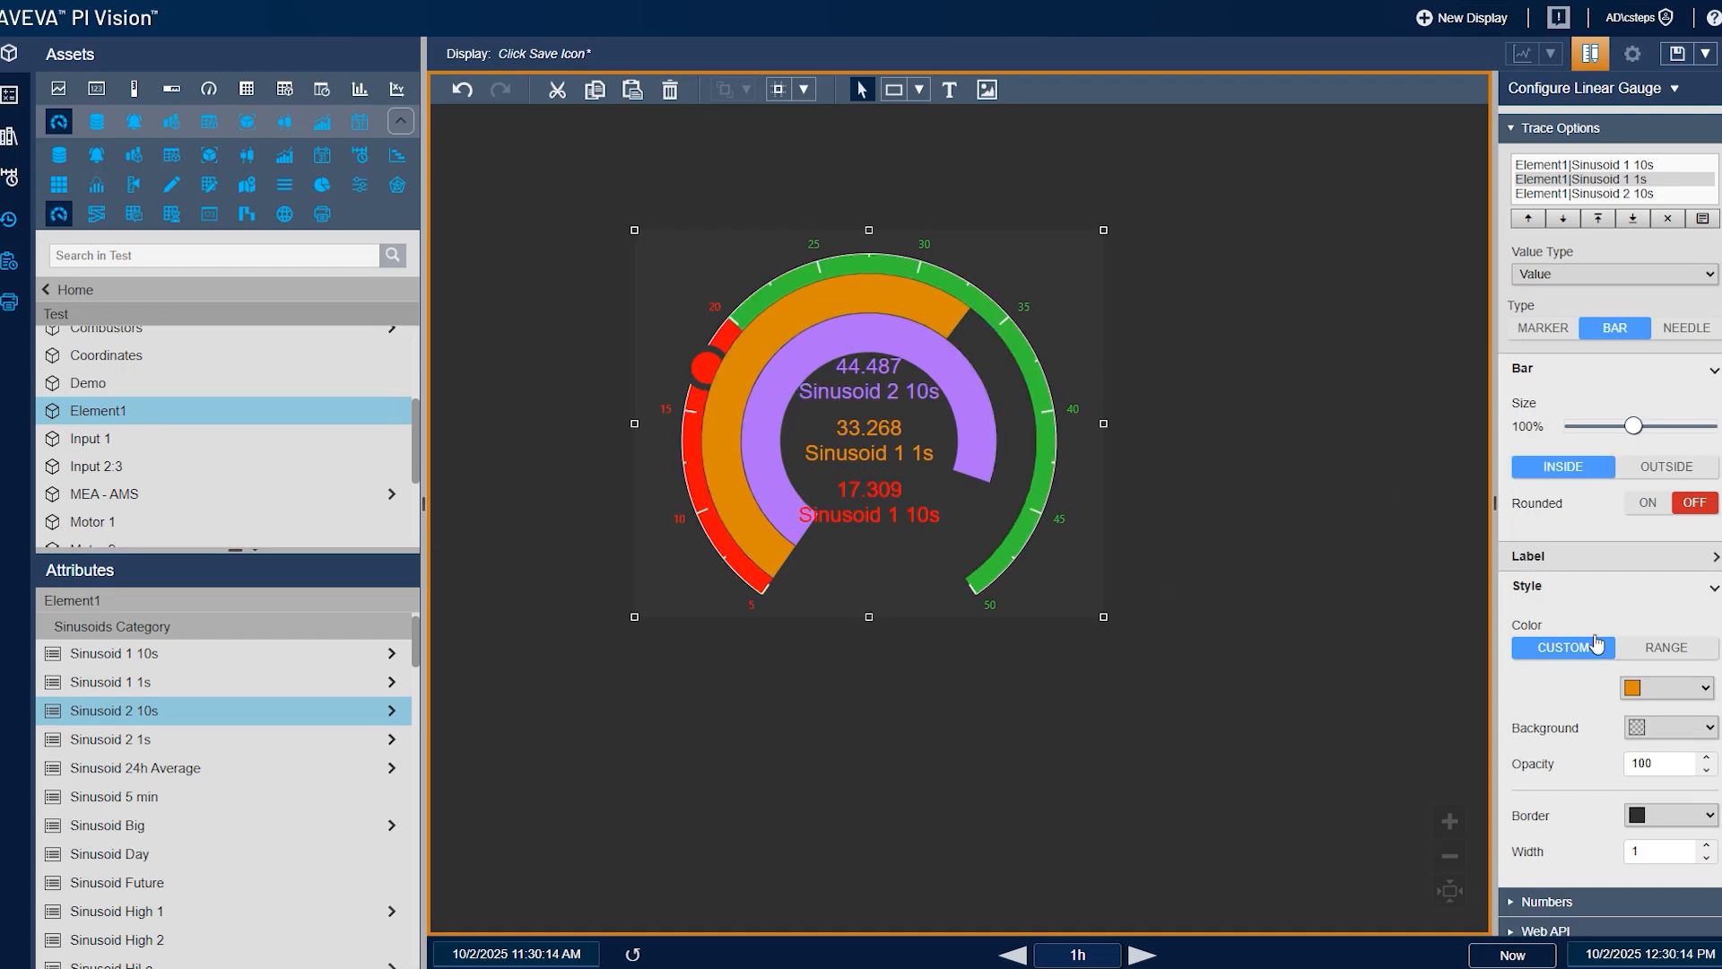
Shrink the Sinusoid 1 1s bar to about half its size and make the Sinusoid 2 10s bar slightly thinner than that
{"action": "left_click_drag", "start_coordinate": [1632, 426], "coordinate": [1605, 428]}
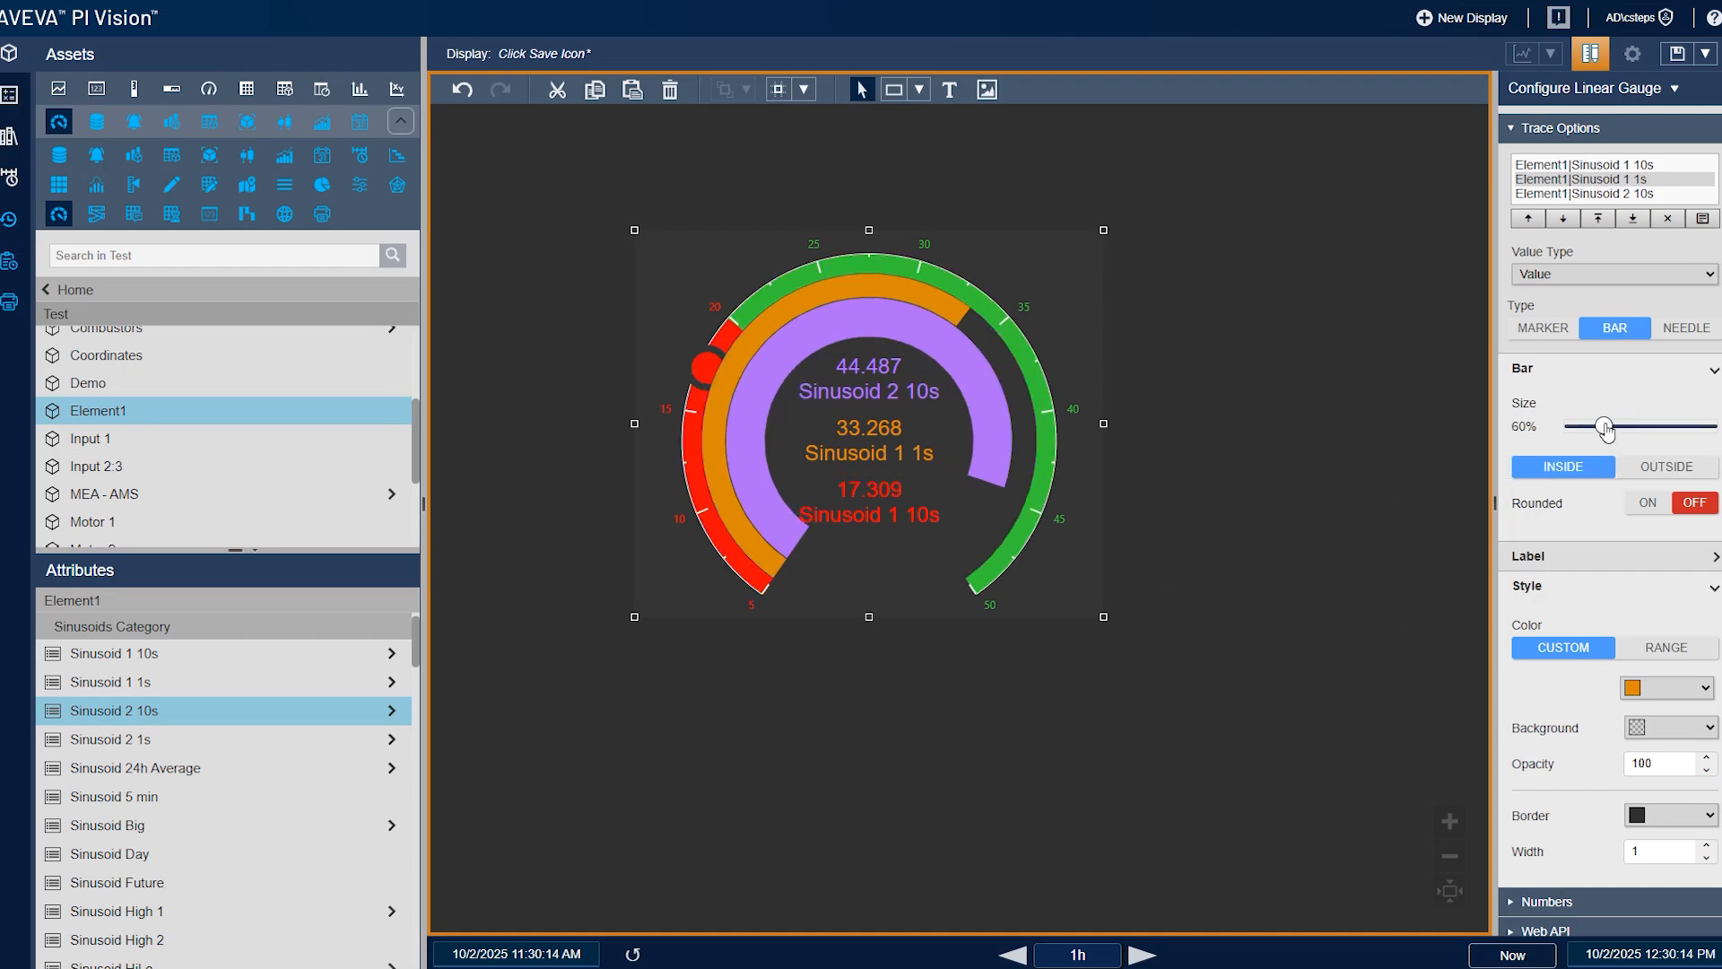
{"action": "left_click", "coordinate": [1583, 193]}
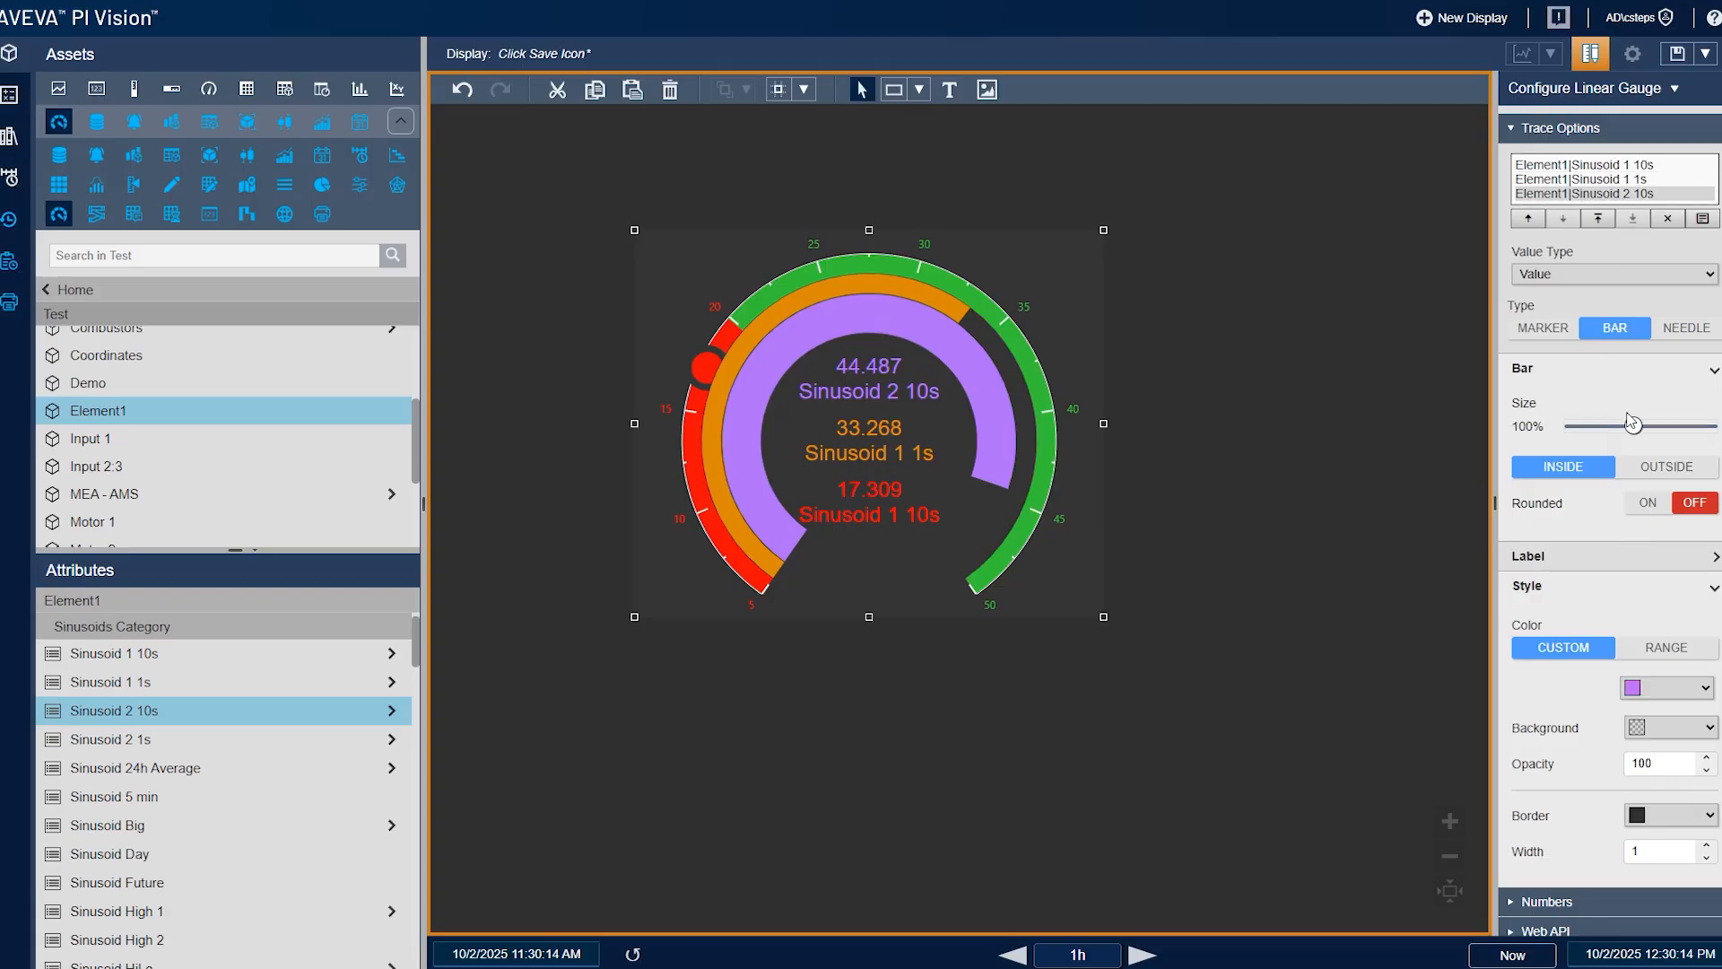
{"action": "left_click_drag", "start_coordinate": [1632, 426], "coordinate": [1588, 428]}
Move the Sinusoid 1 10s trace to the end of the trace order
{"action": "left_click", "coordinate": [1603, 166]}
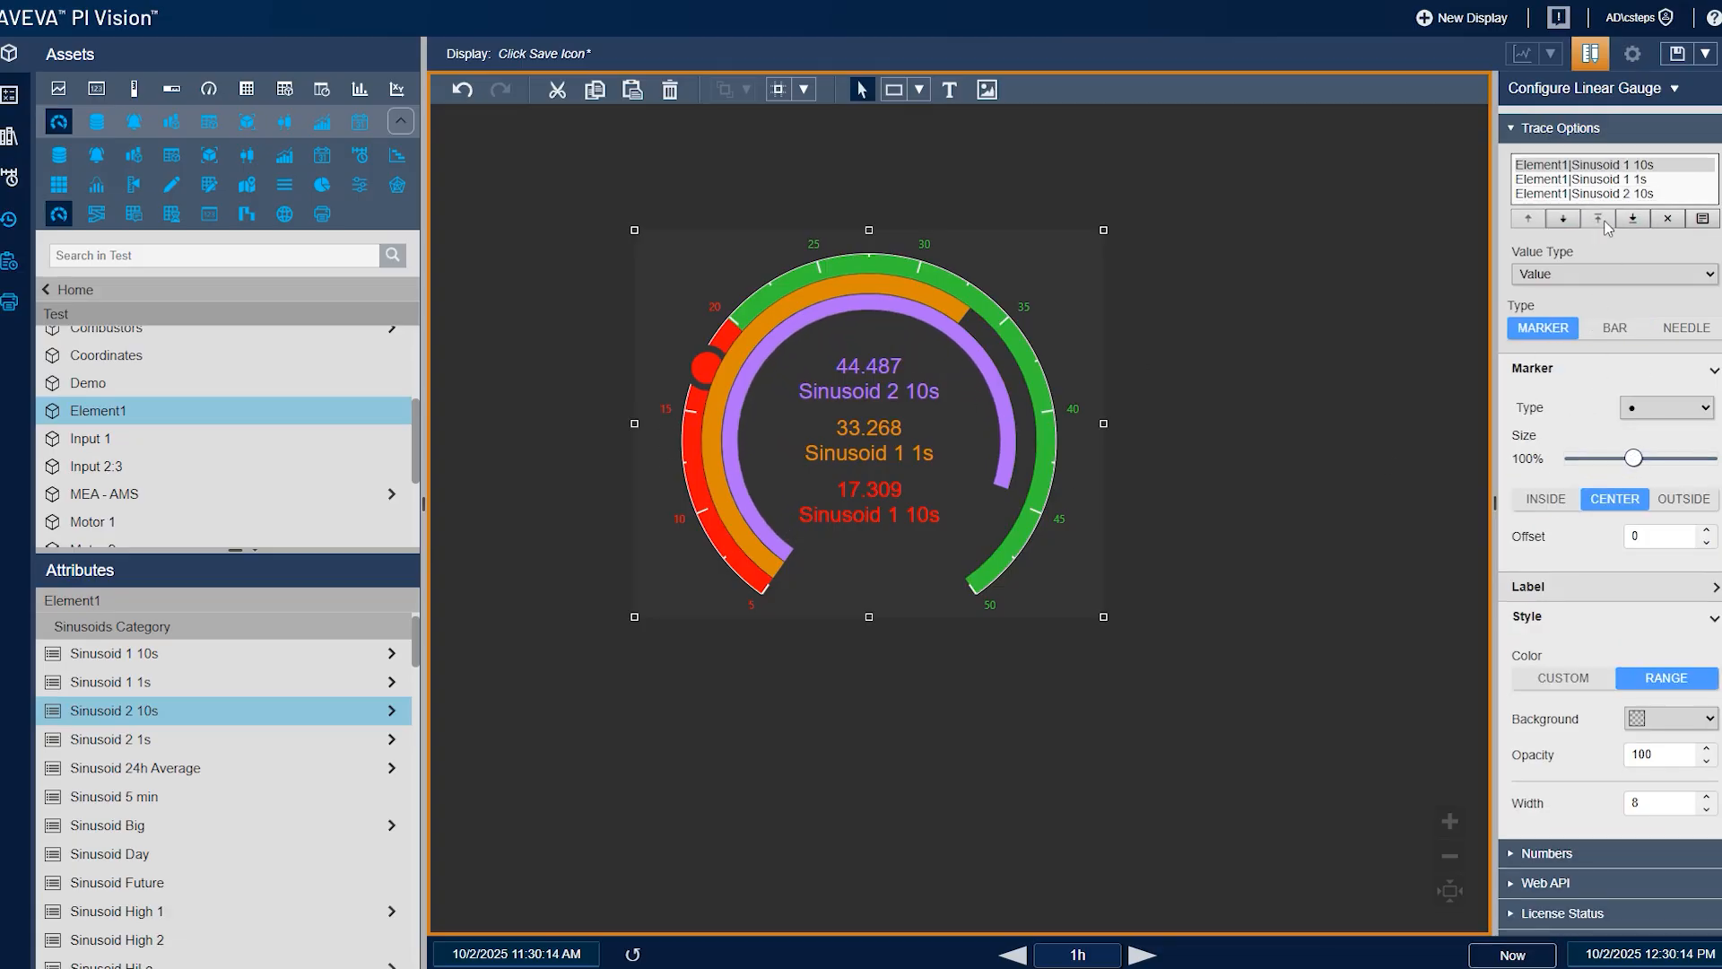
{"action": "left_click", "coordinate": [1633, 219]}
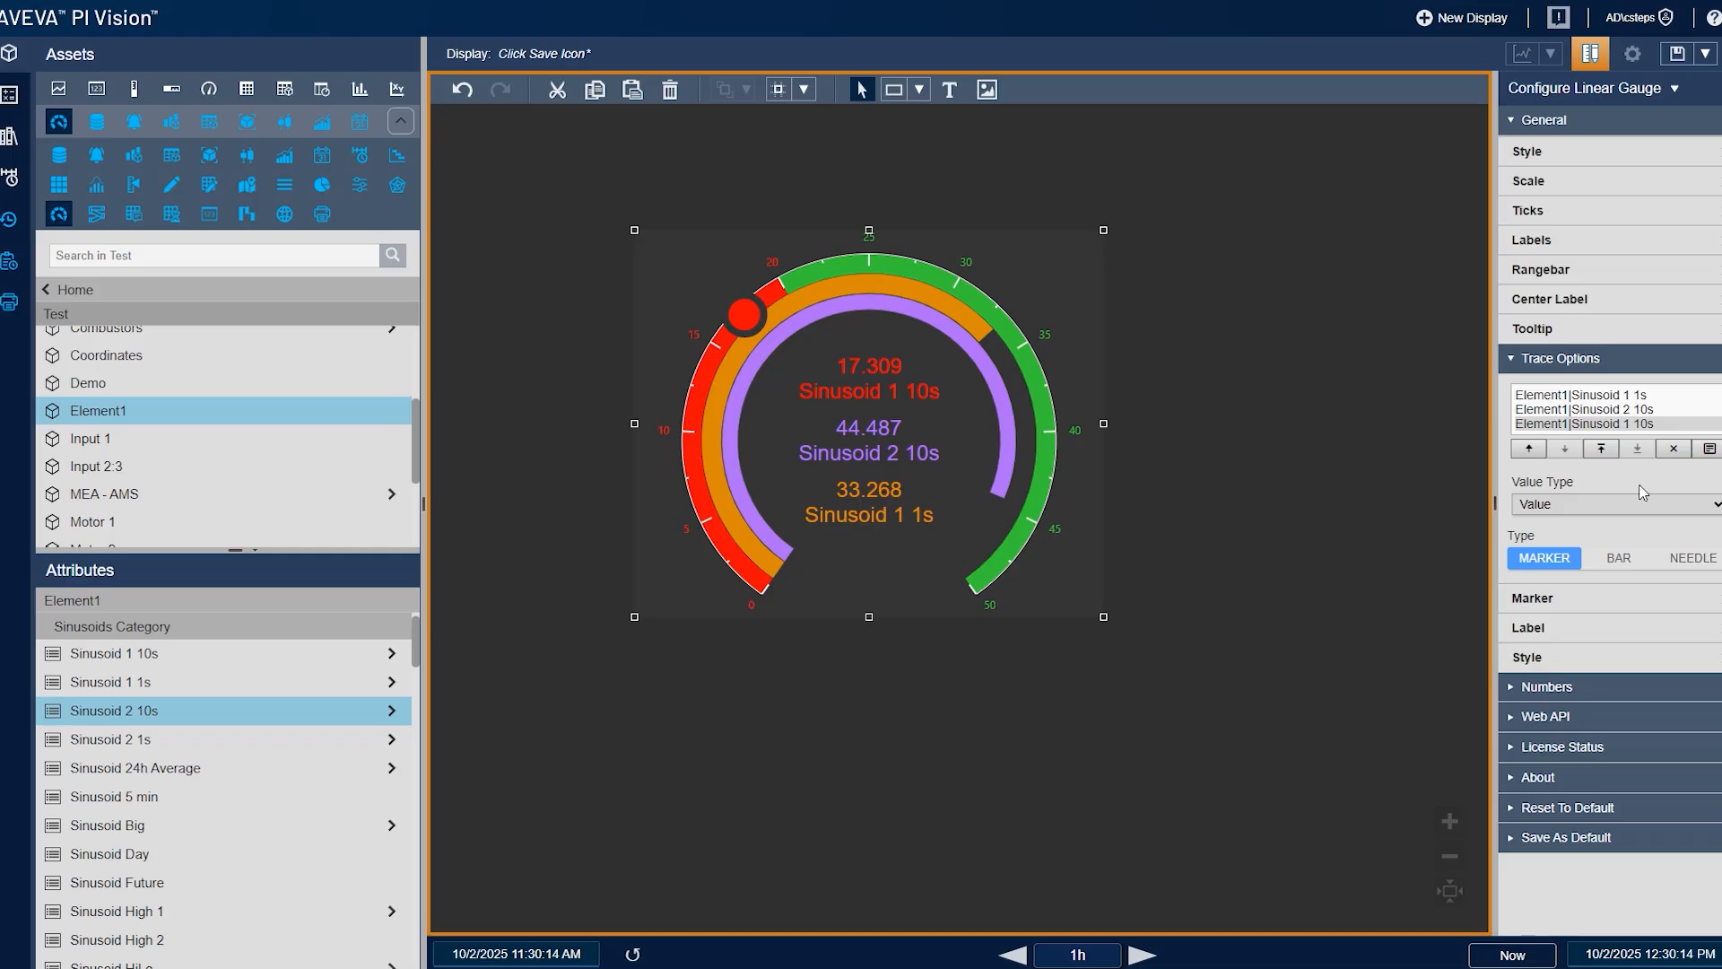
Try displaying the Sinusoid 2 10s, Sinusoid 1 10s and Sinusoid 1 1s traces as needles
{"action": "left_click", "coordinate": [1615, 409]}
{"action": "left_click", "coordinate": [1715, 558]}
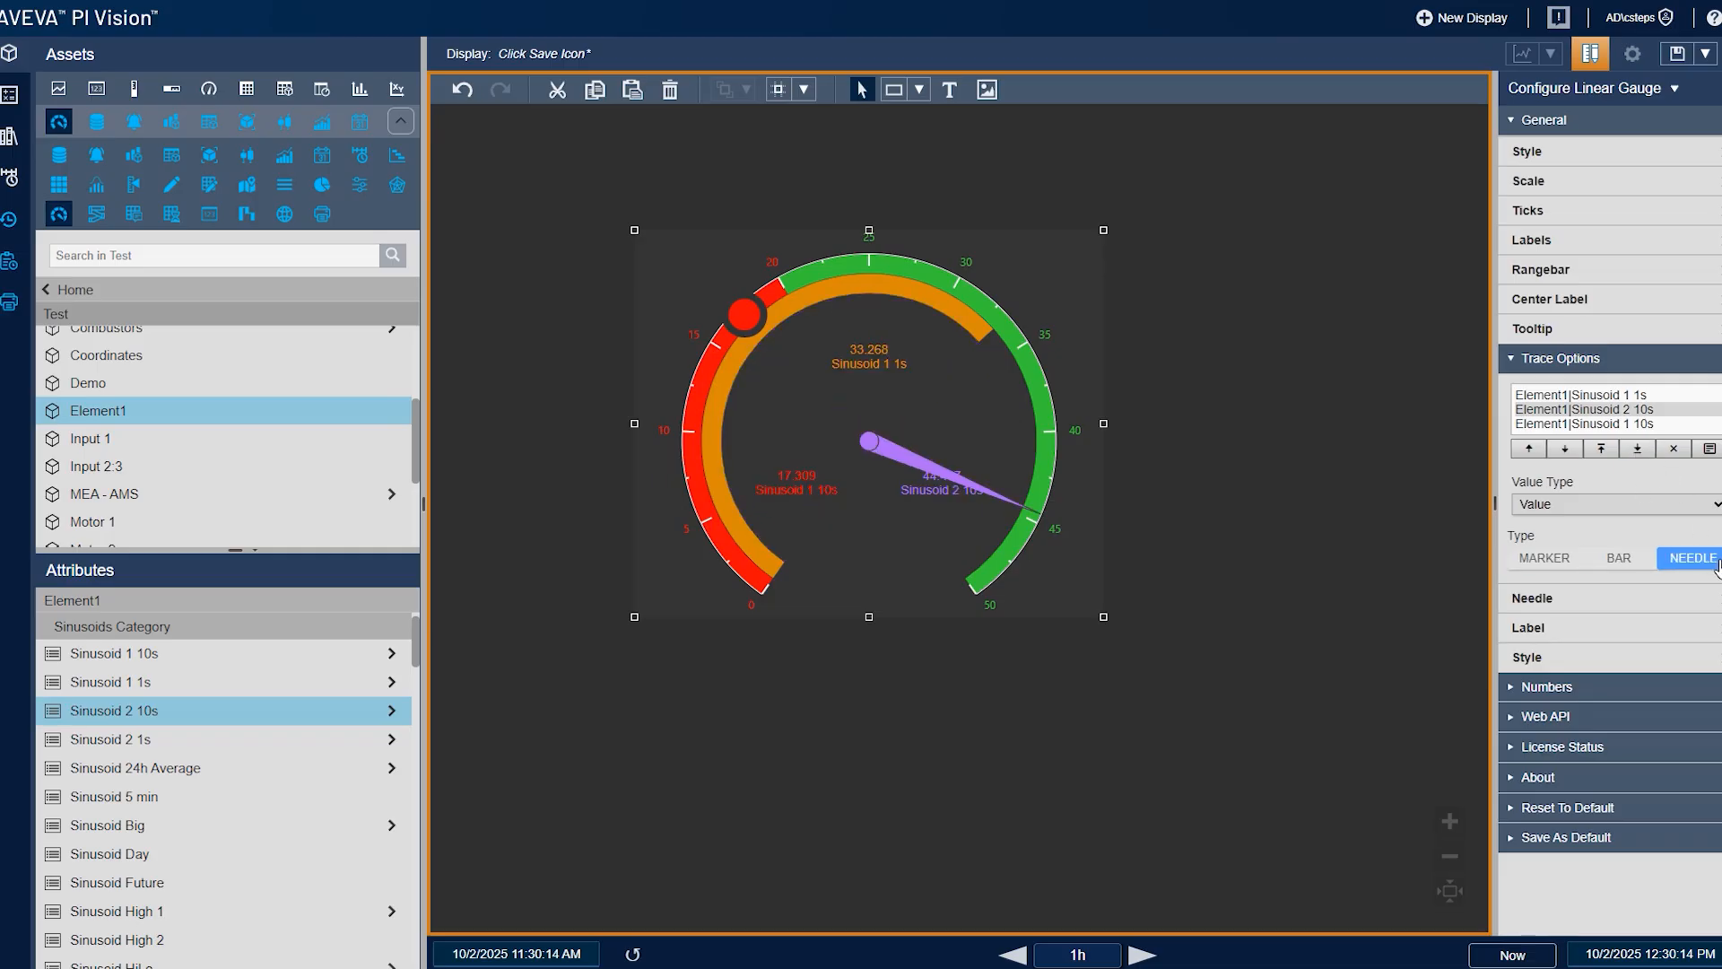
{"action": "left_click", "coordinate": [1704, 425]}
{"action": "left_click", "coordinate": [1695, 557]}
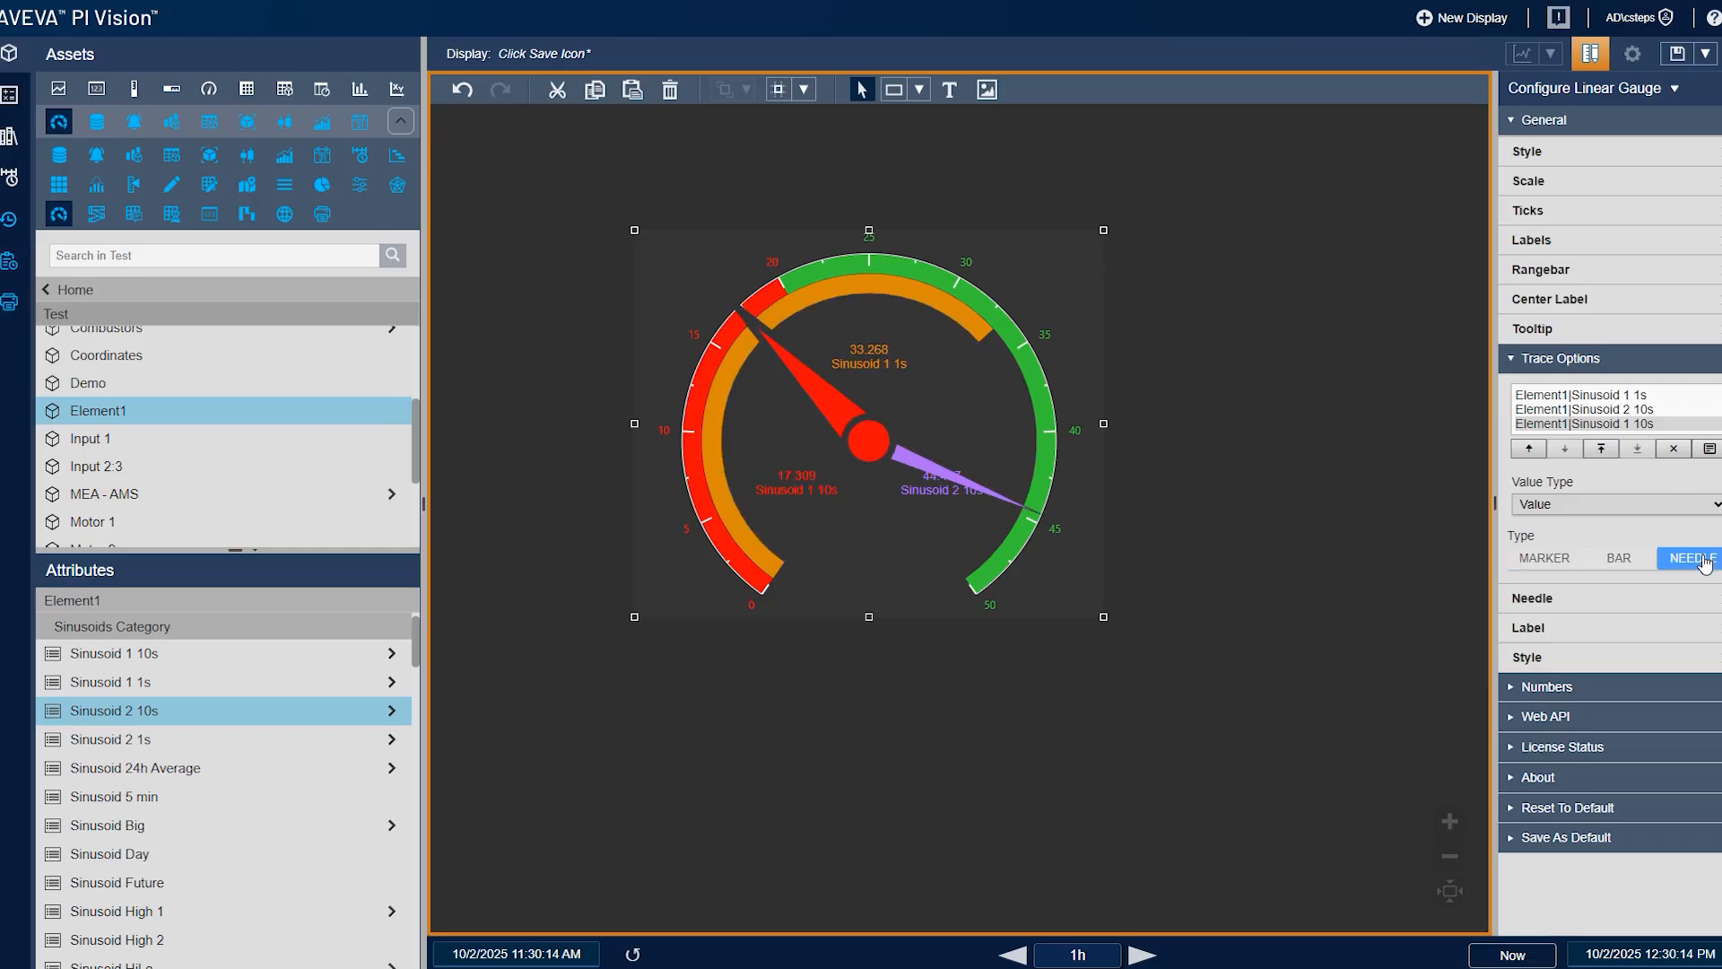
{"action": "left_click", "coordinate": [1617, 396]}
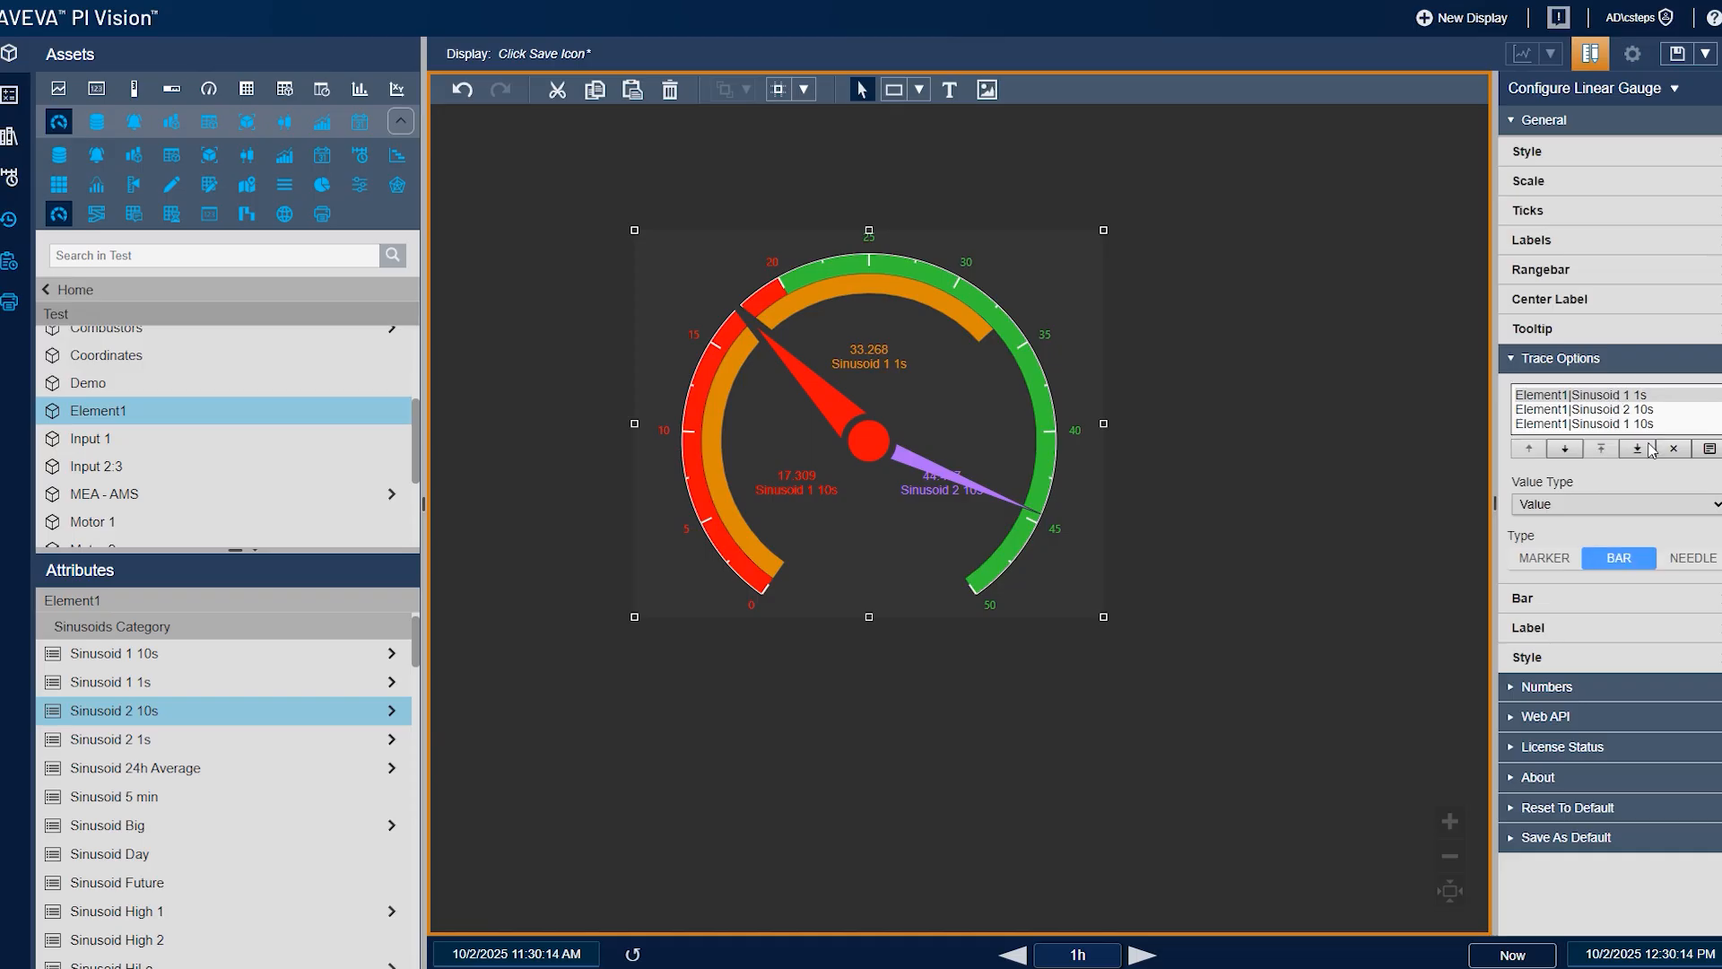
{"action": "left_click", "coordinate": [1709, 559]}
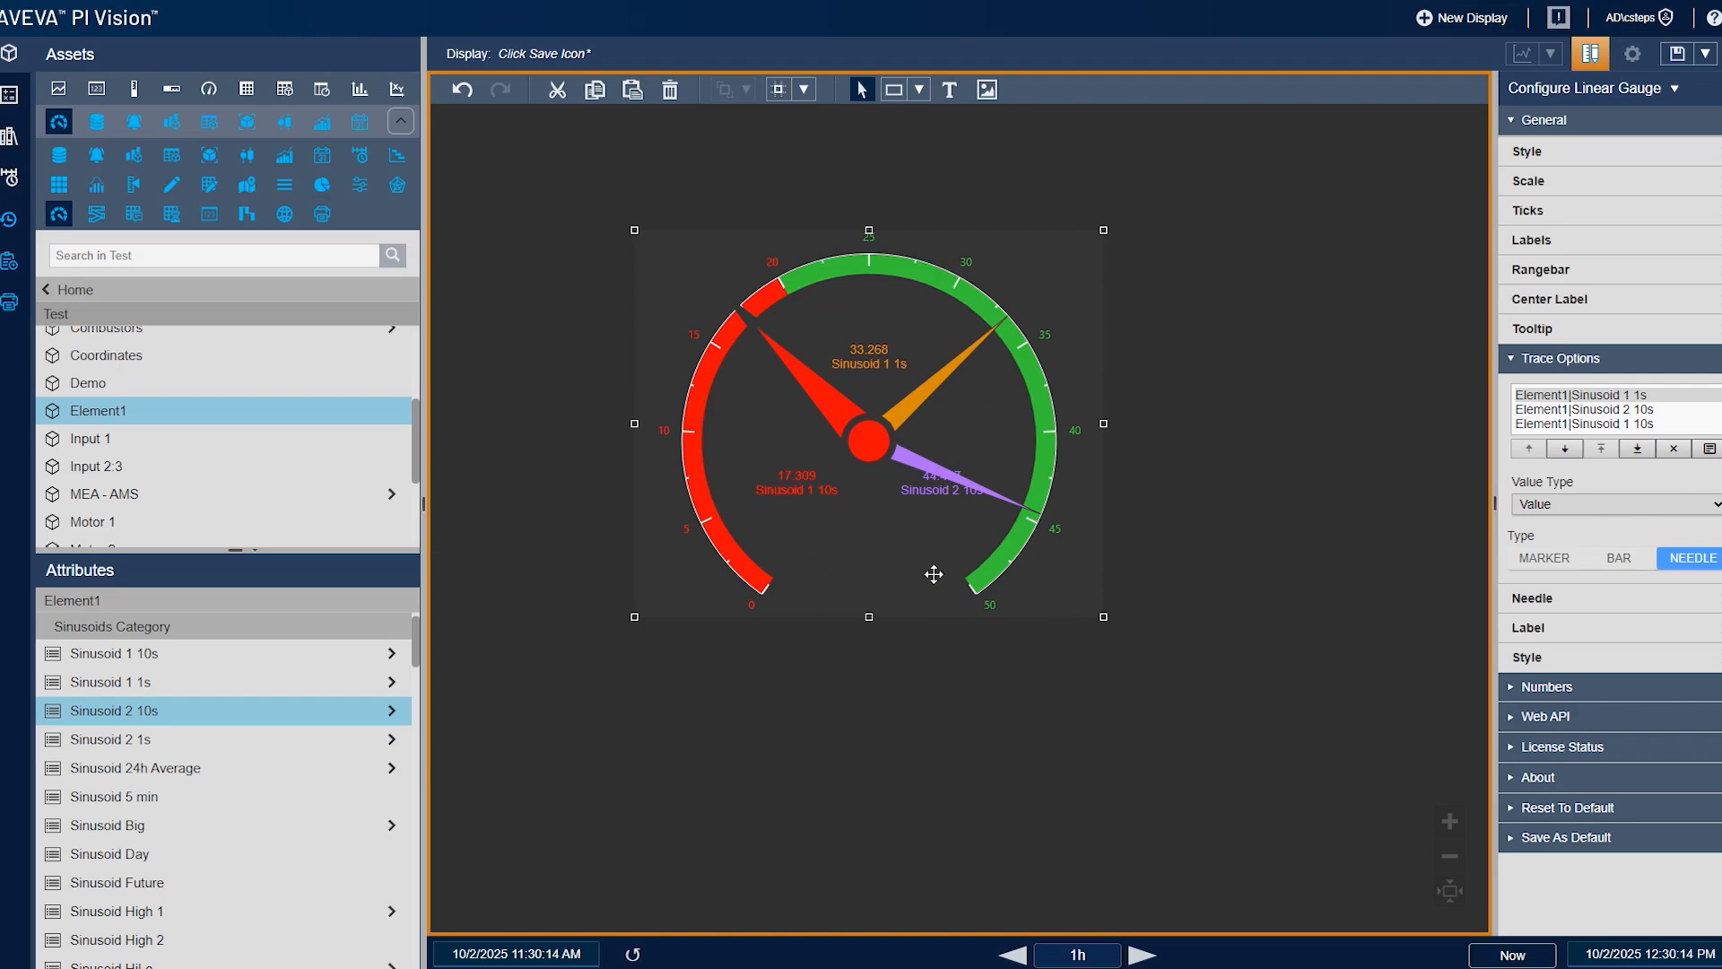
Move the gauge slightly up and to the left on the display and change all three traces to bars
{"action": "left_click_drag", "start_coordinate": [923, 499], "coordinate": [867, 484]}
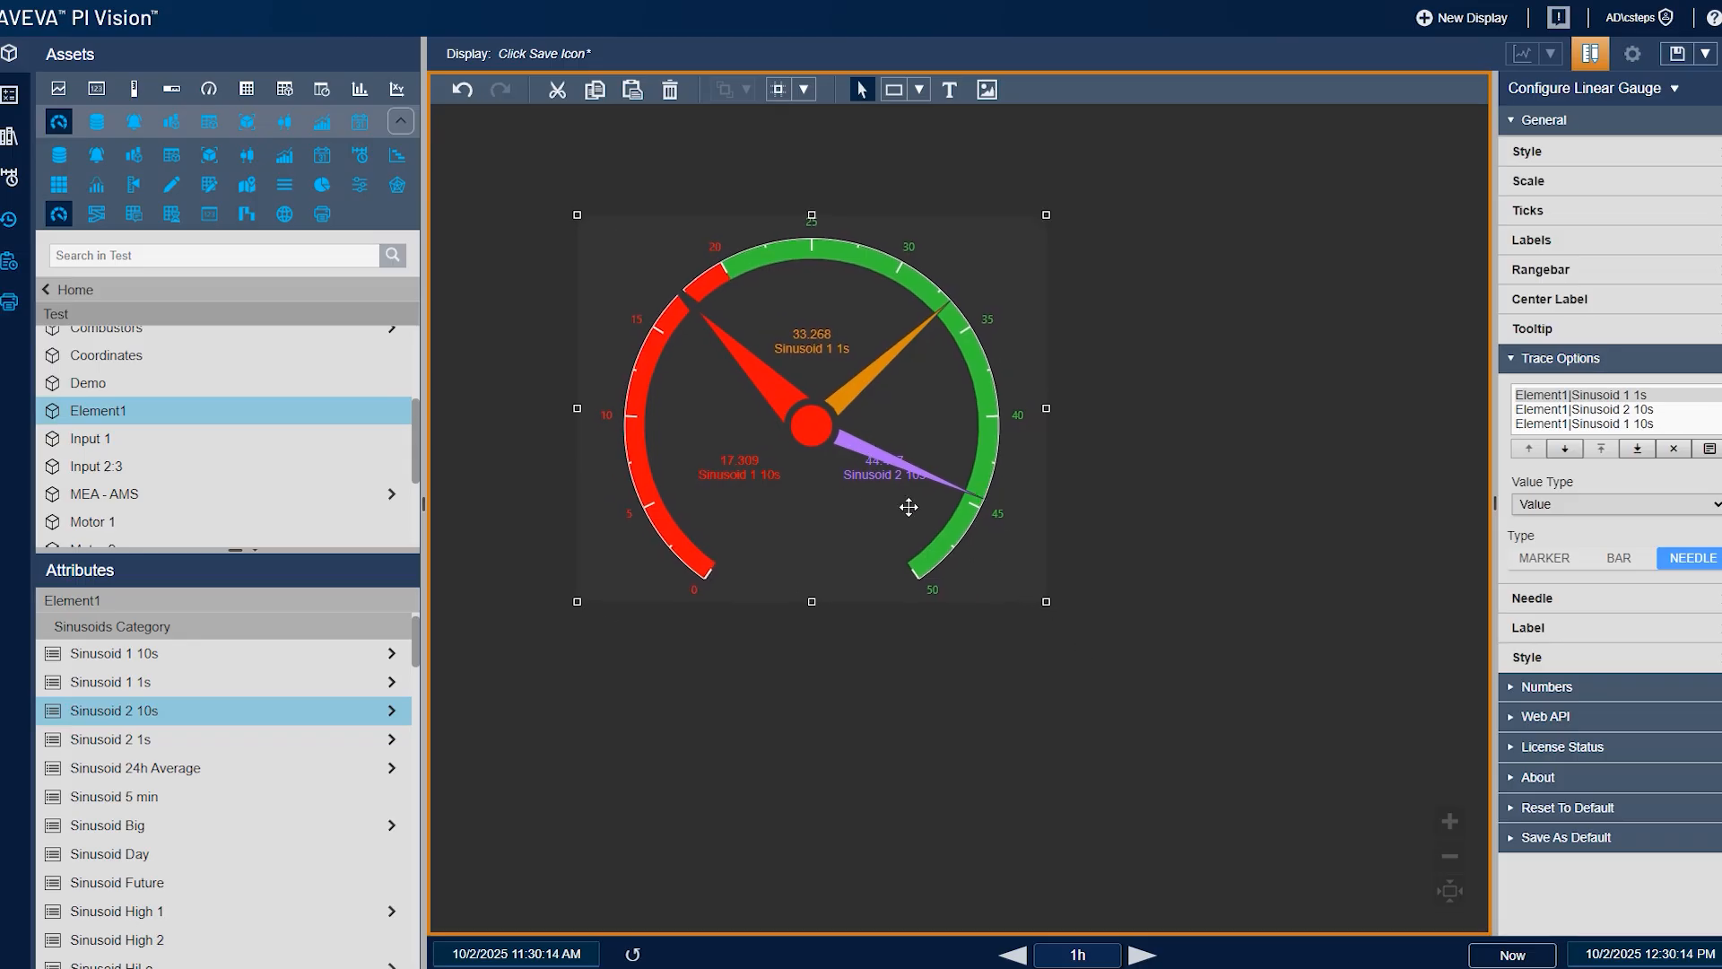
{"action": "left_click", "coordinate": [1620, 558]}
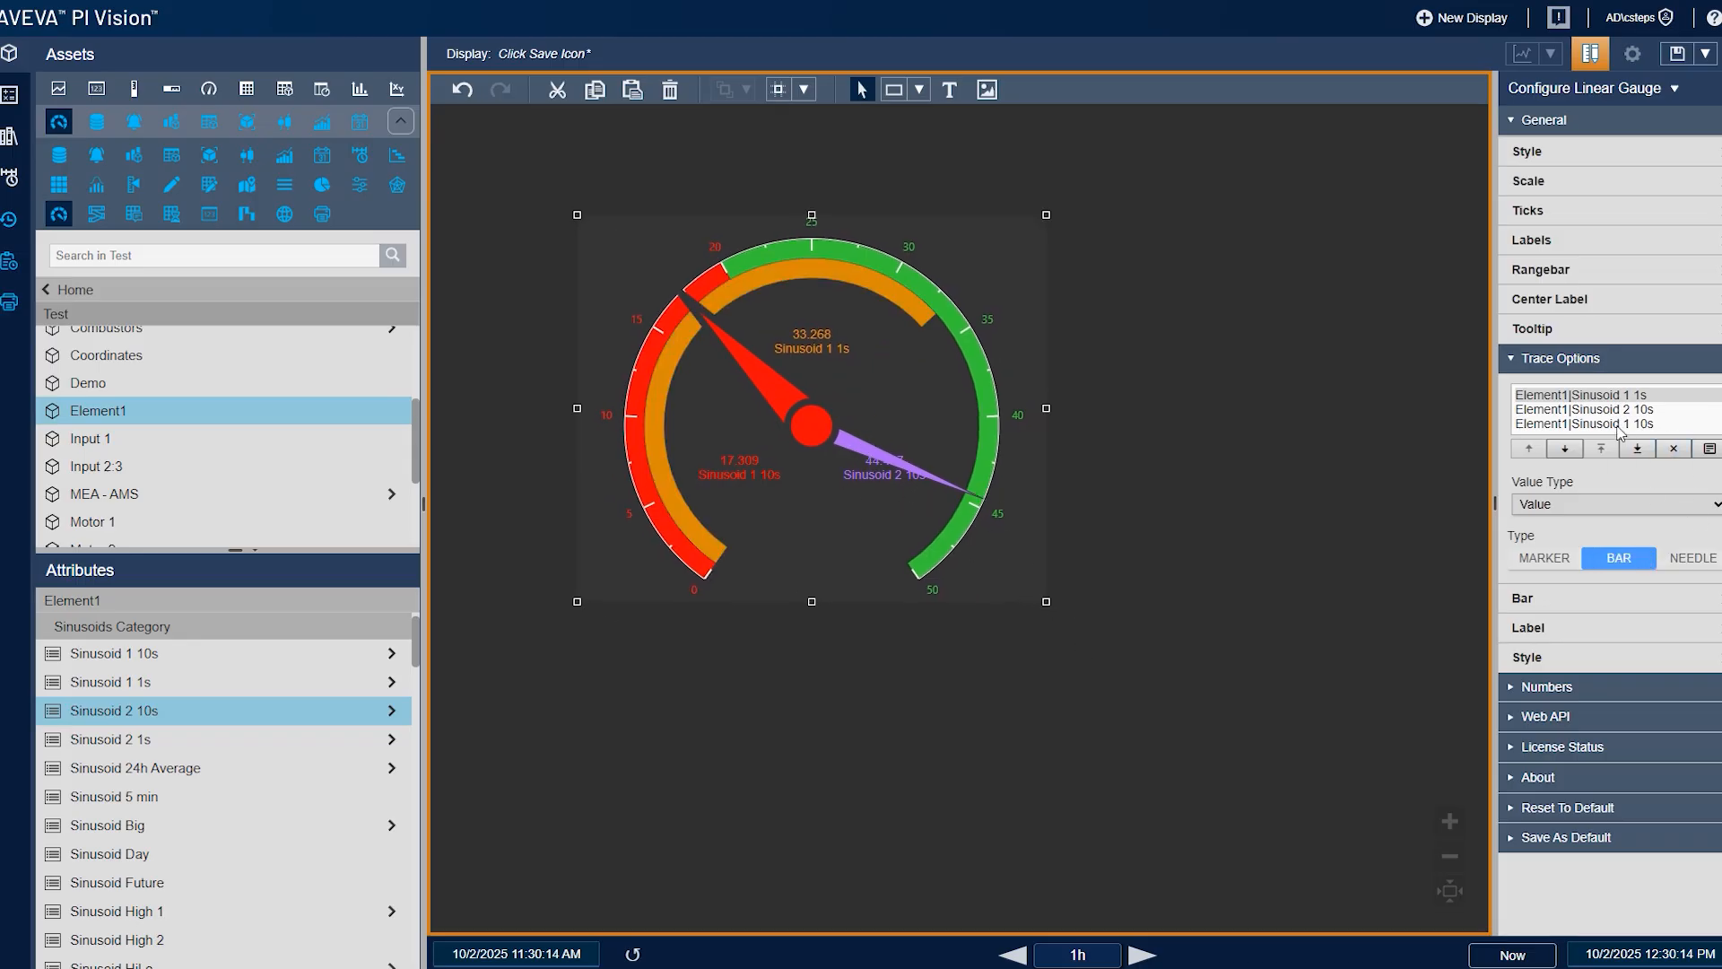
{"action": "left_click", "coordinate": [1584, 423]}
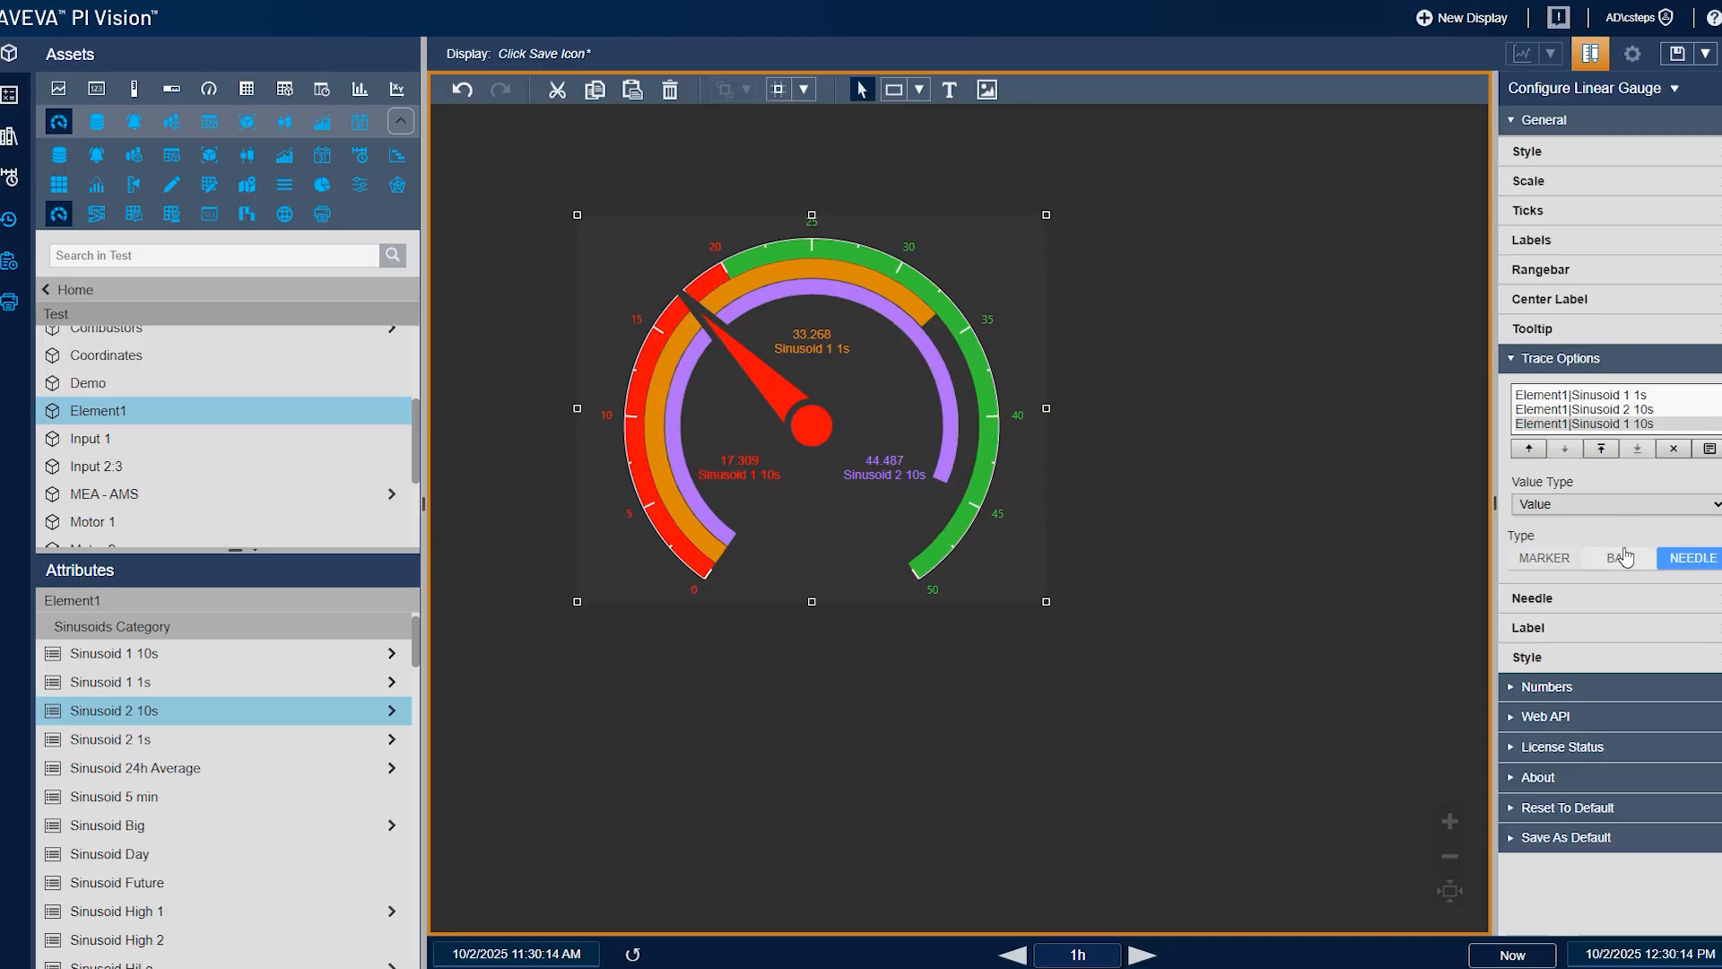
{"action": "left_click", "coordinate": [1619, 558]}
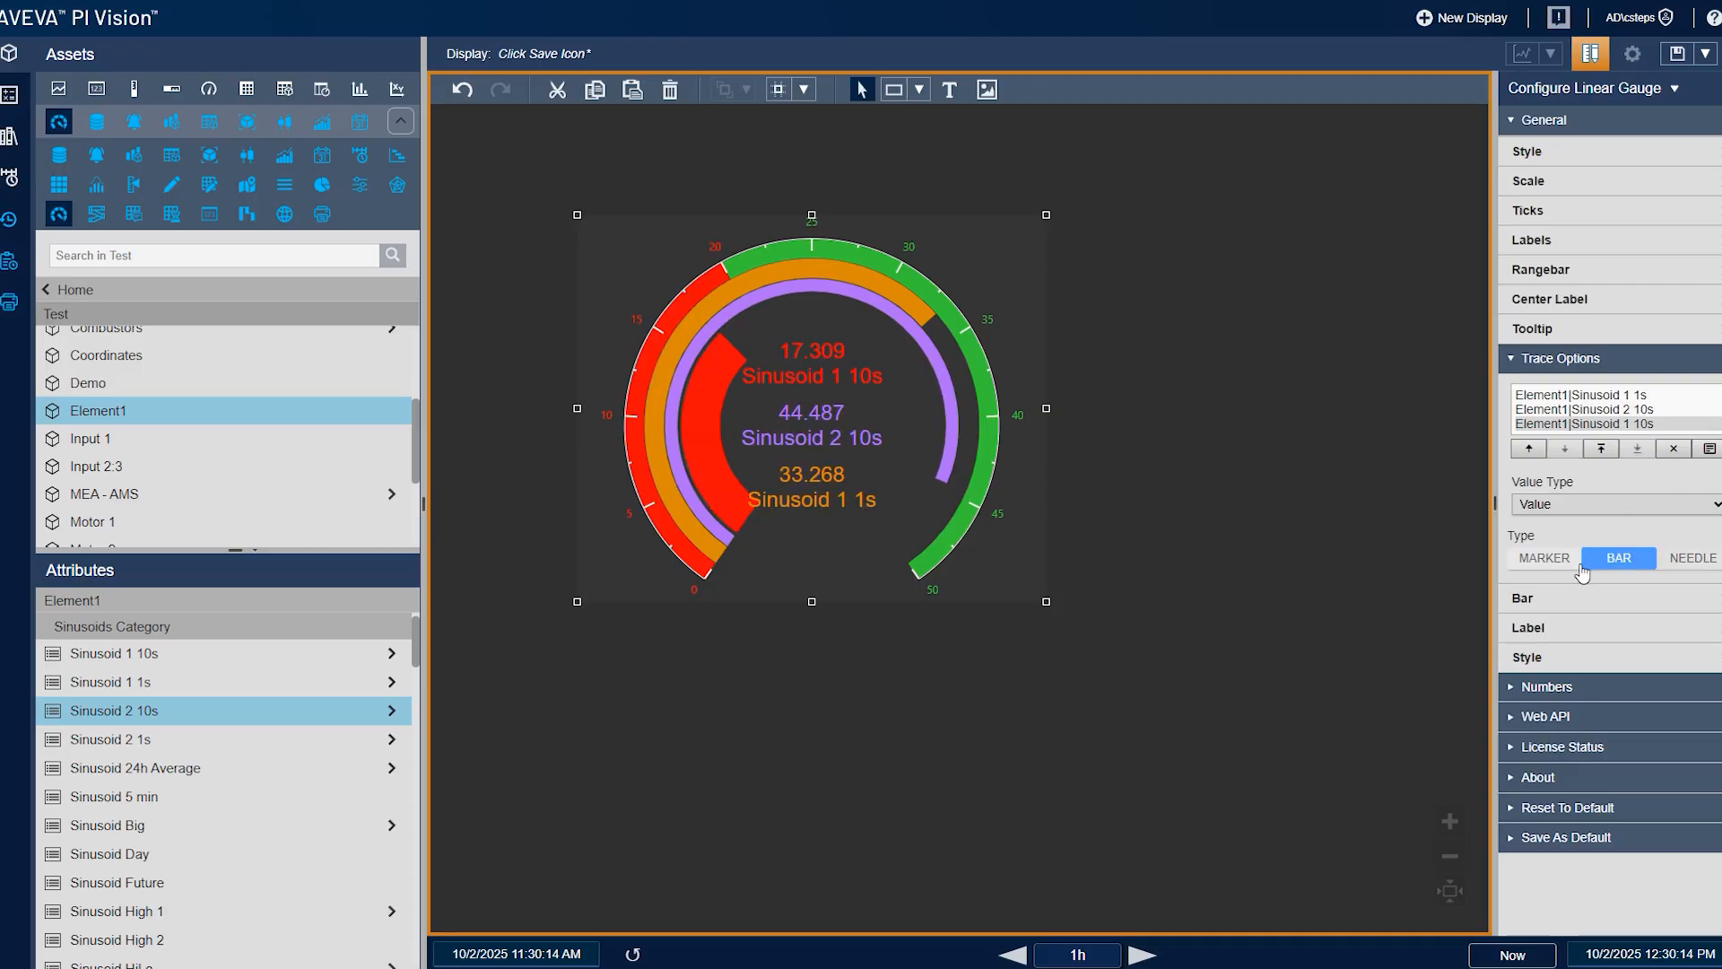
Set the Sinusoid 1 10s bar's size to 50%
{"action": "left_click", "coordinate": [1563, 597]}
{"action": "left_click_drag", "start_coordinate": [1633, 654], "coordinate": [1596, 656]}
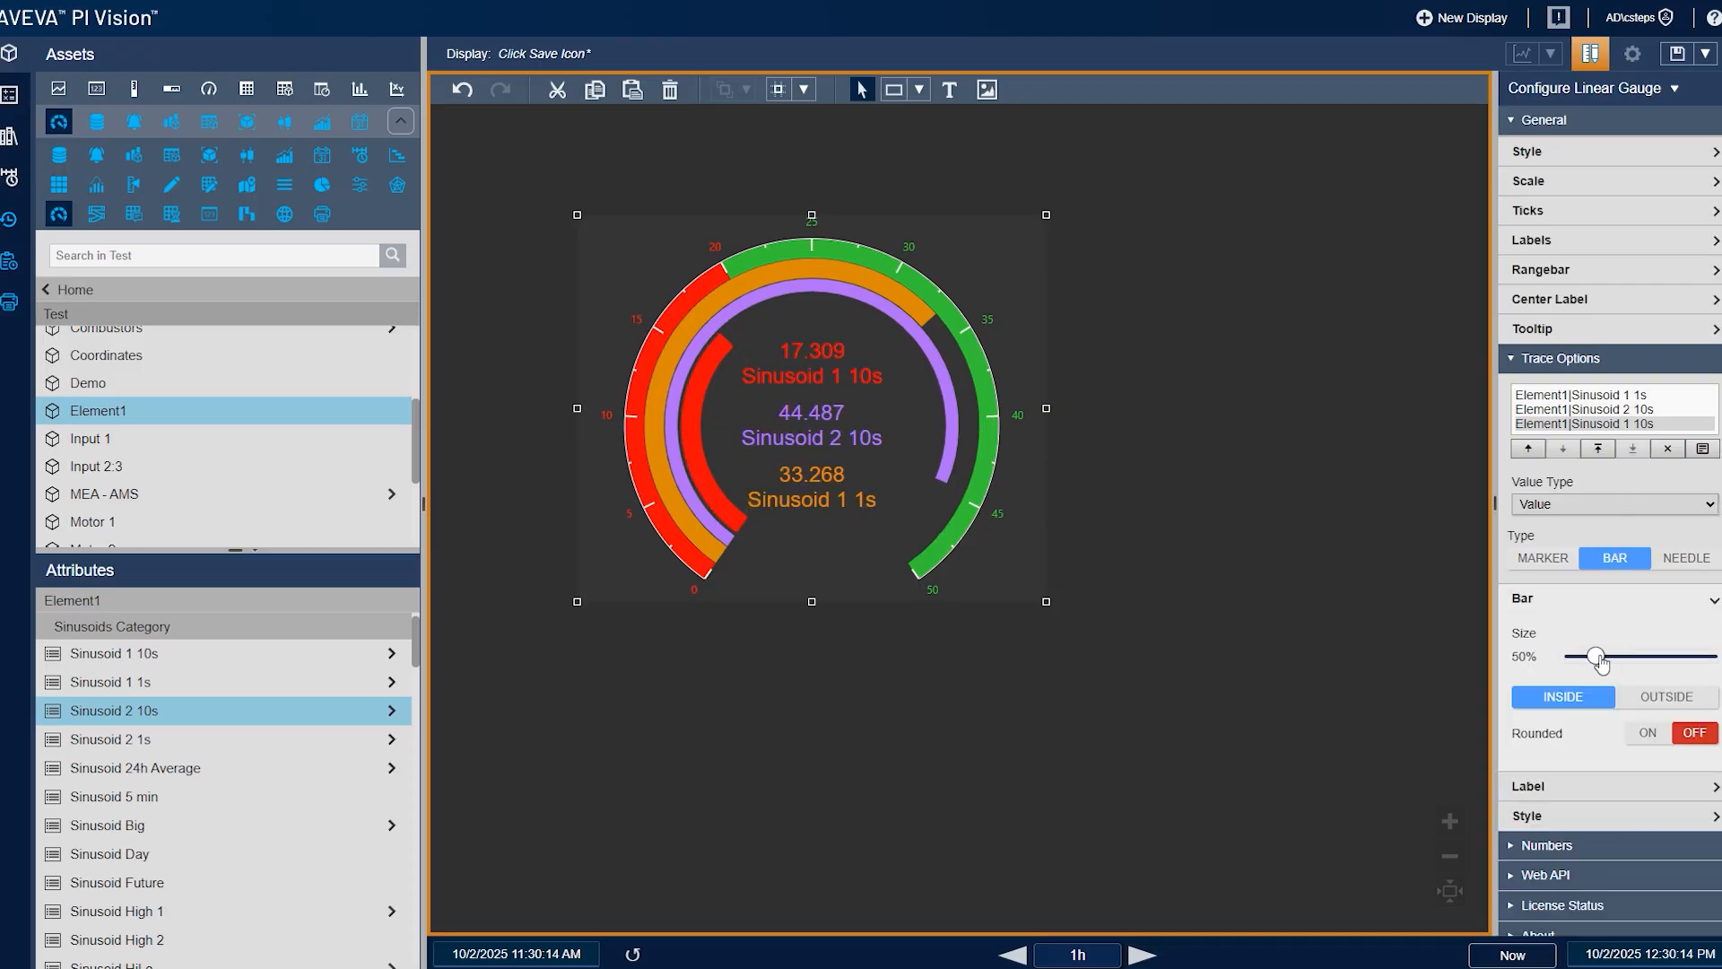
{"action": "right_click", "coordinate": [895, 320]}
Hide the gauge's major and minor ticks, its scale labels and its scale line
{"action": "left_click", "coordinate": [1641, 212]}
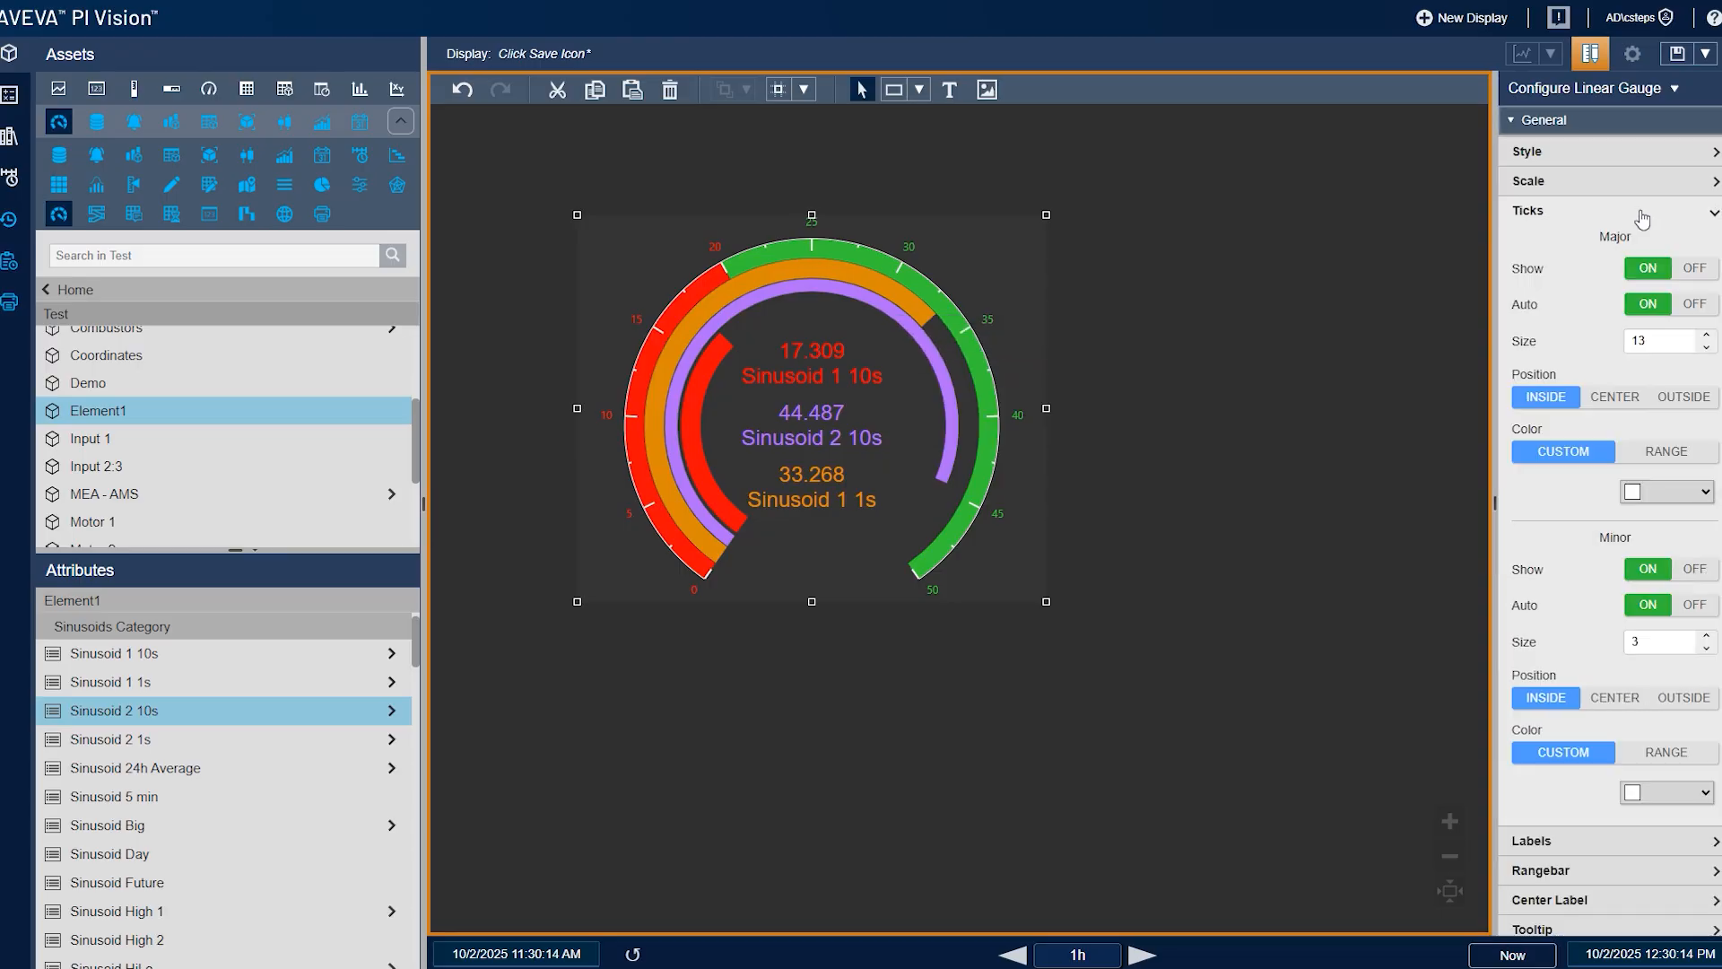
{"action": "left_click", "coordinate": [1570, 212]}
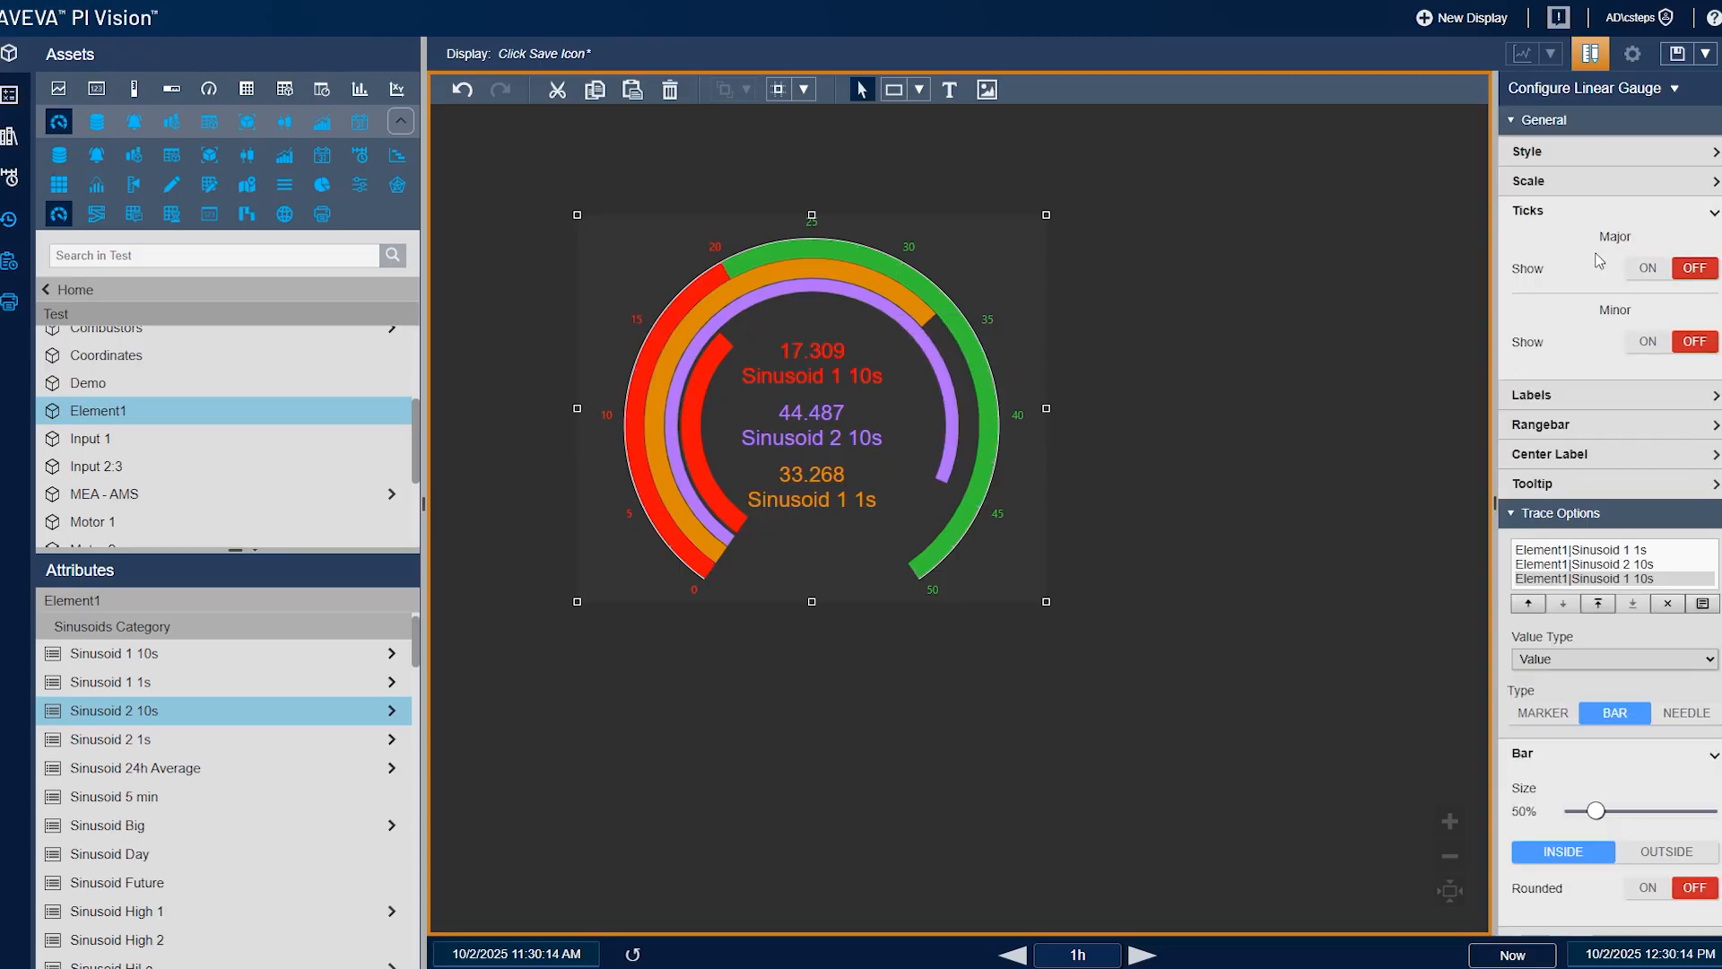
{"action": "left_click", "coordinate": [1583, 241]}
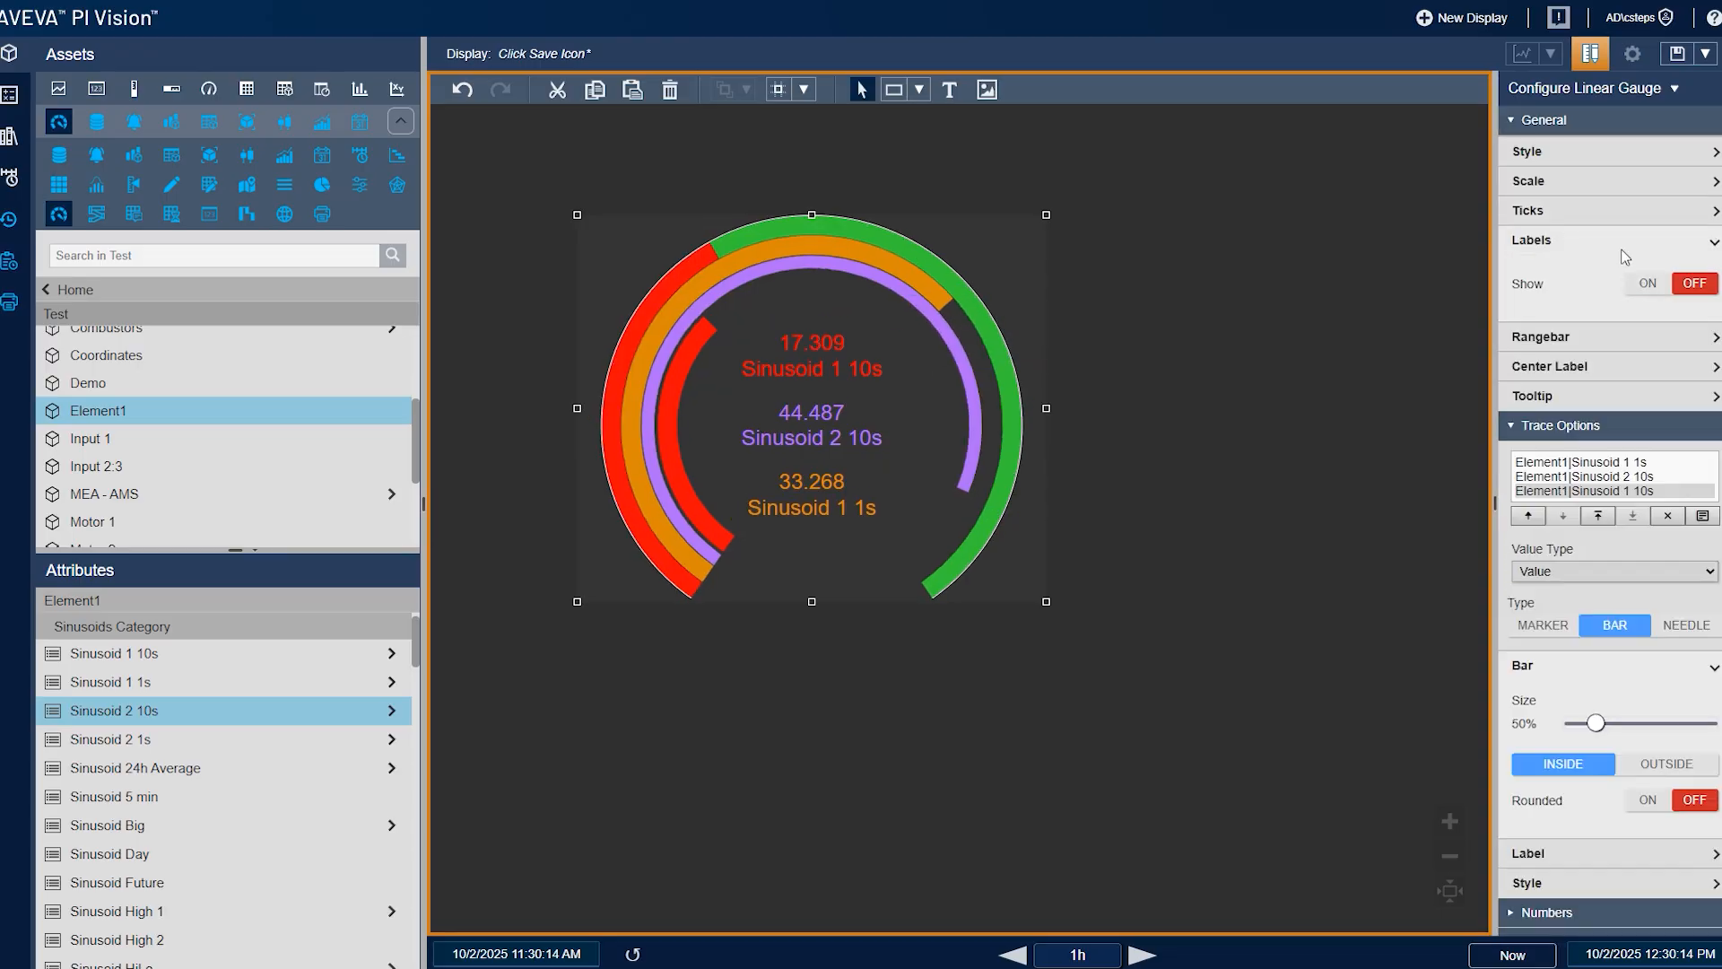
{"action": "left_click", "coordinate": [1583, 182]}
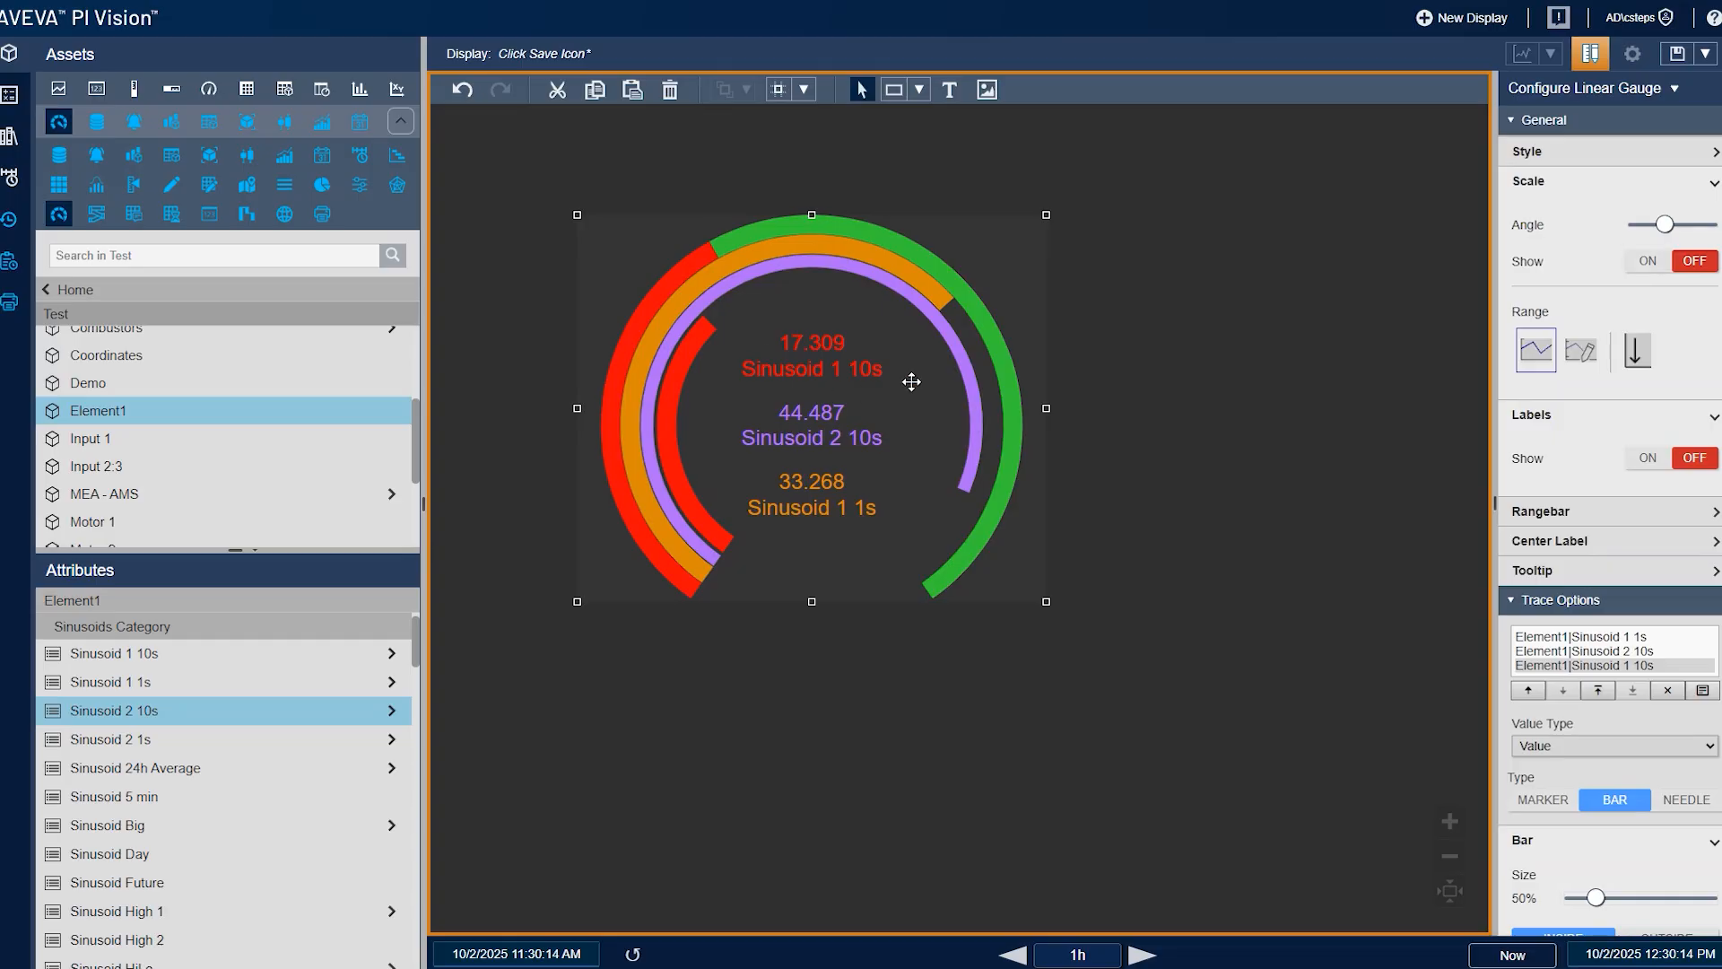
{"action": "left_click", "coordinate": [1580, 181]}
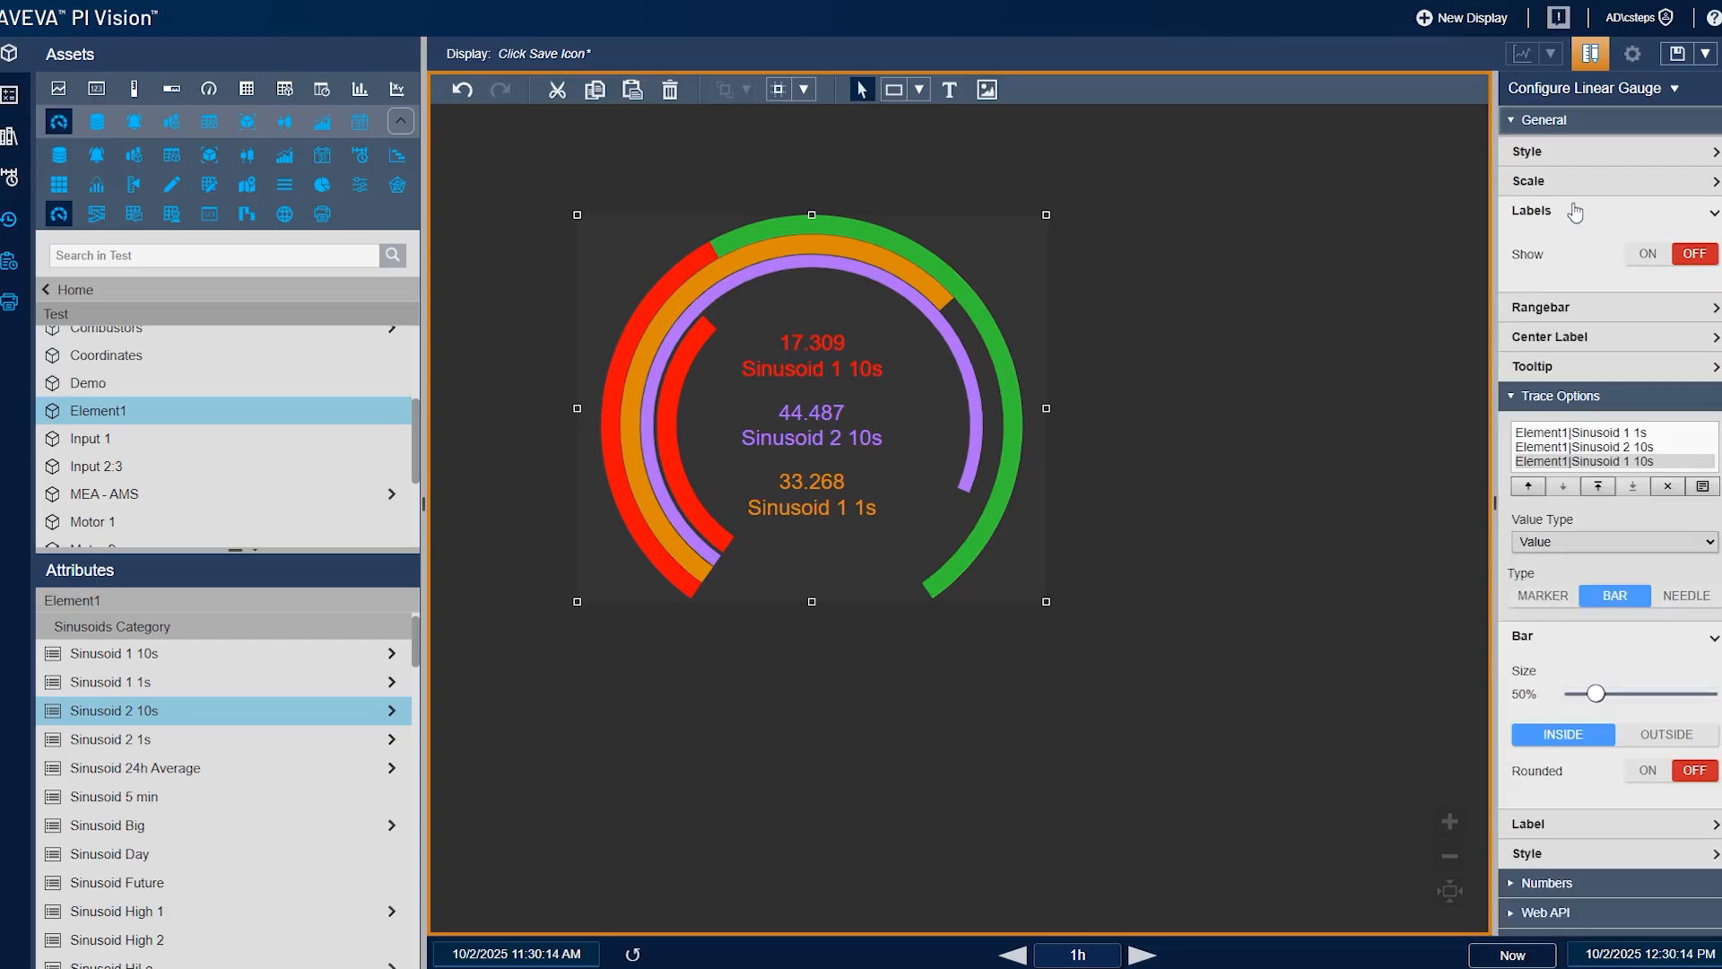
Hide the gauge's rangebar, and shift the gauge slightly left while widening it and making it a little taller
{"action": "left_click", "coordinate": [1575, 307]}
{"action": "left_click", "coordinate": [1655, 351]}
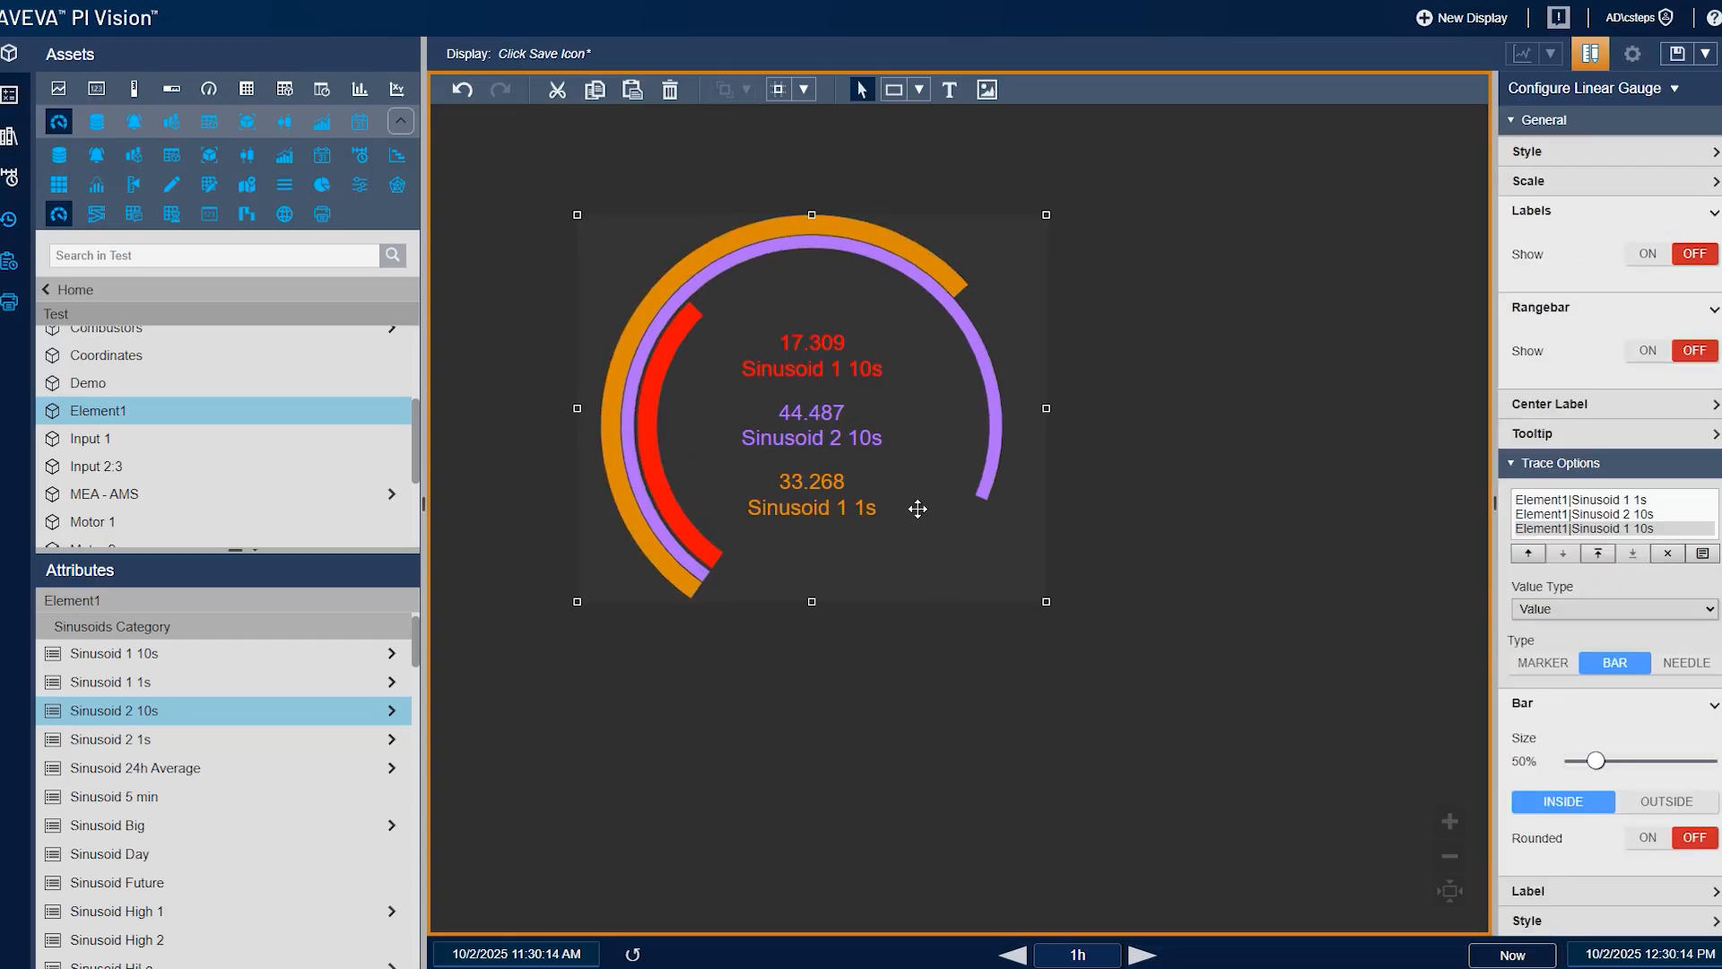
{"action": "left_click_drag", "start_coordinate": [895, 493], "coordinate": [867, 497]}
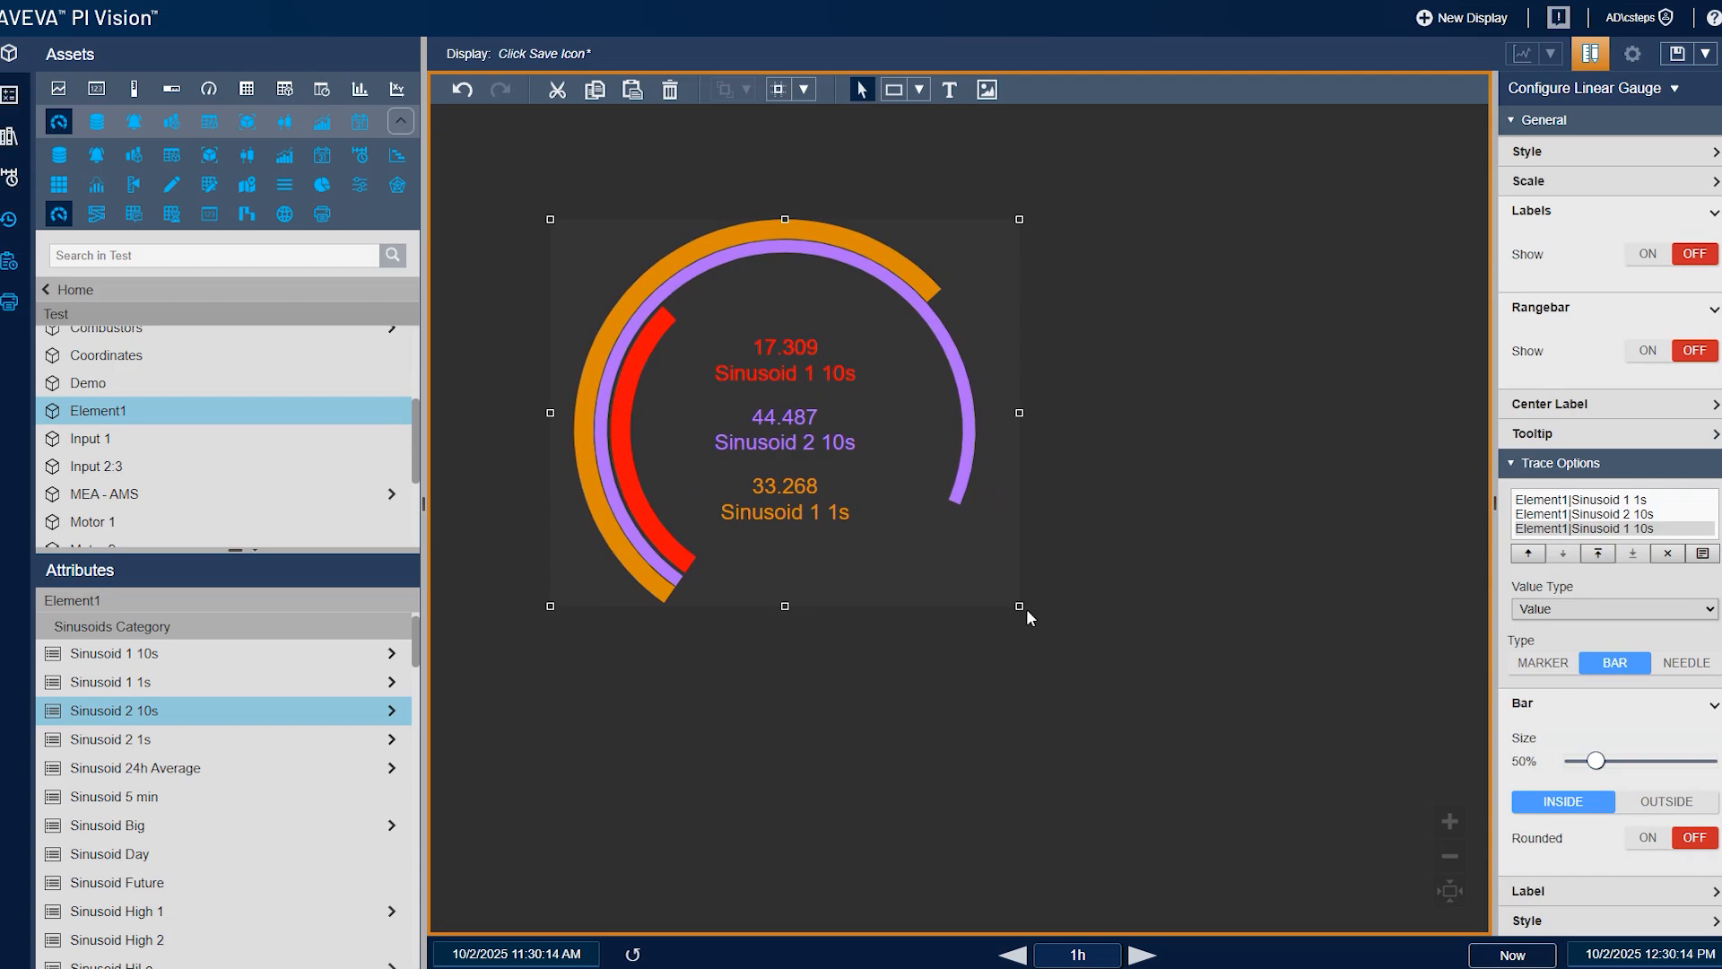
{"action": "left_click_drag", "start_coordinate": [1028, 610], "coordinate": [1122, 629]}
Nudge the gauge slightly upward and turn off the center label for the Sinusoid 1 10s and Sinusoid 2 10s traces
{"action": "scroll", "coordinate": [1603, 660], "scroll_direction": "down", "scroll_amount": 2}
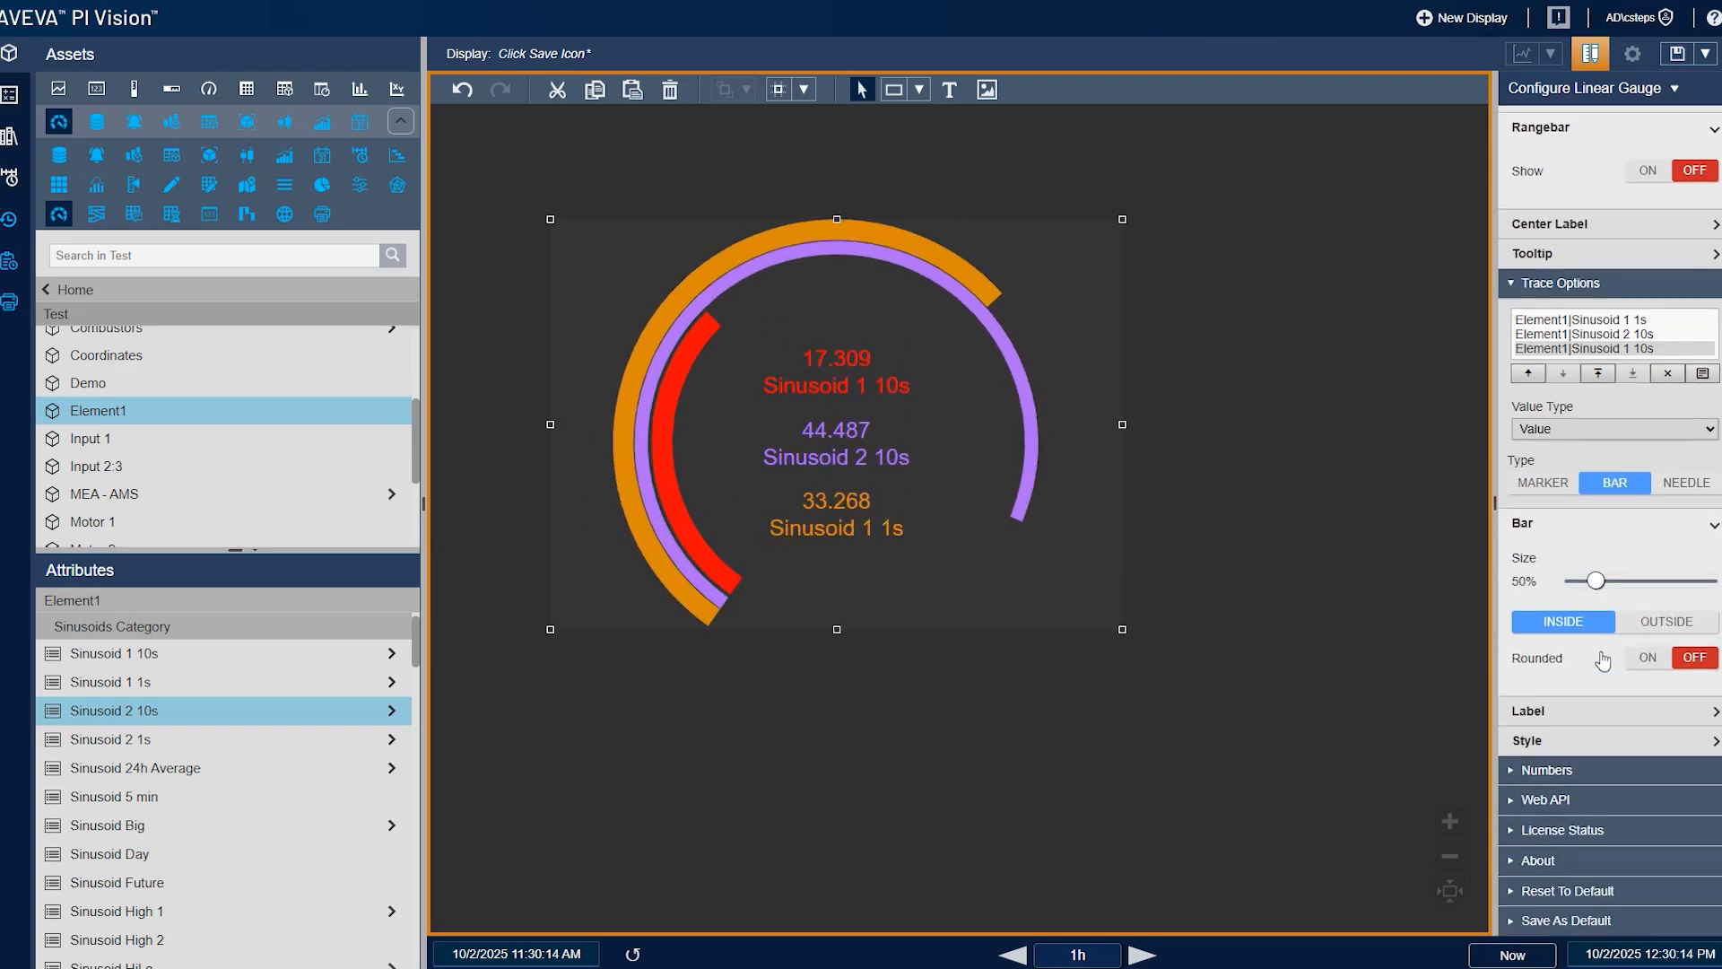
{"action": "left_click", "coordinate": [1608, 712]}
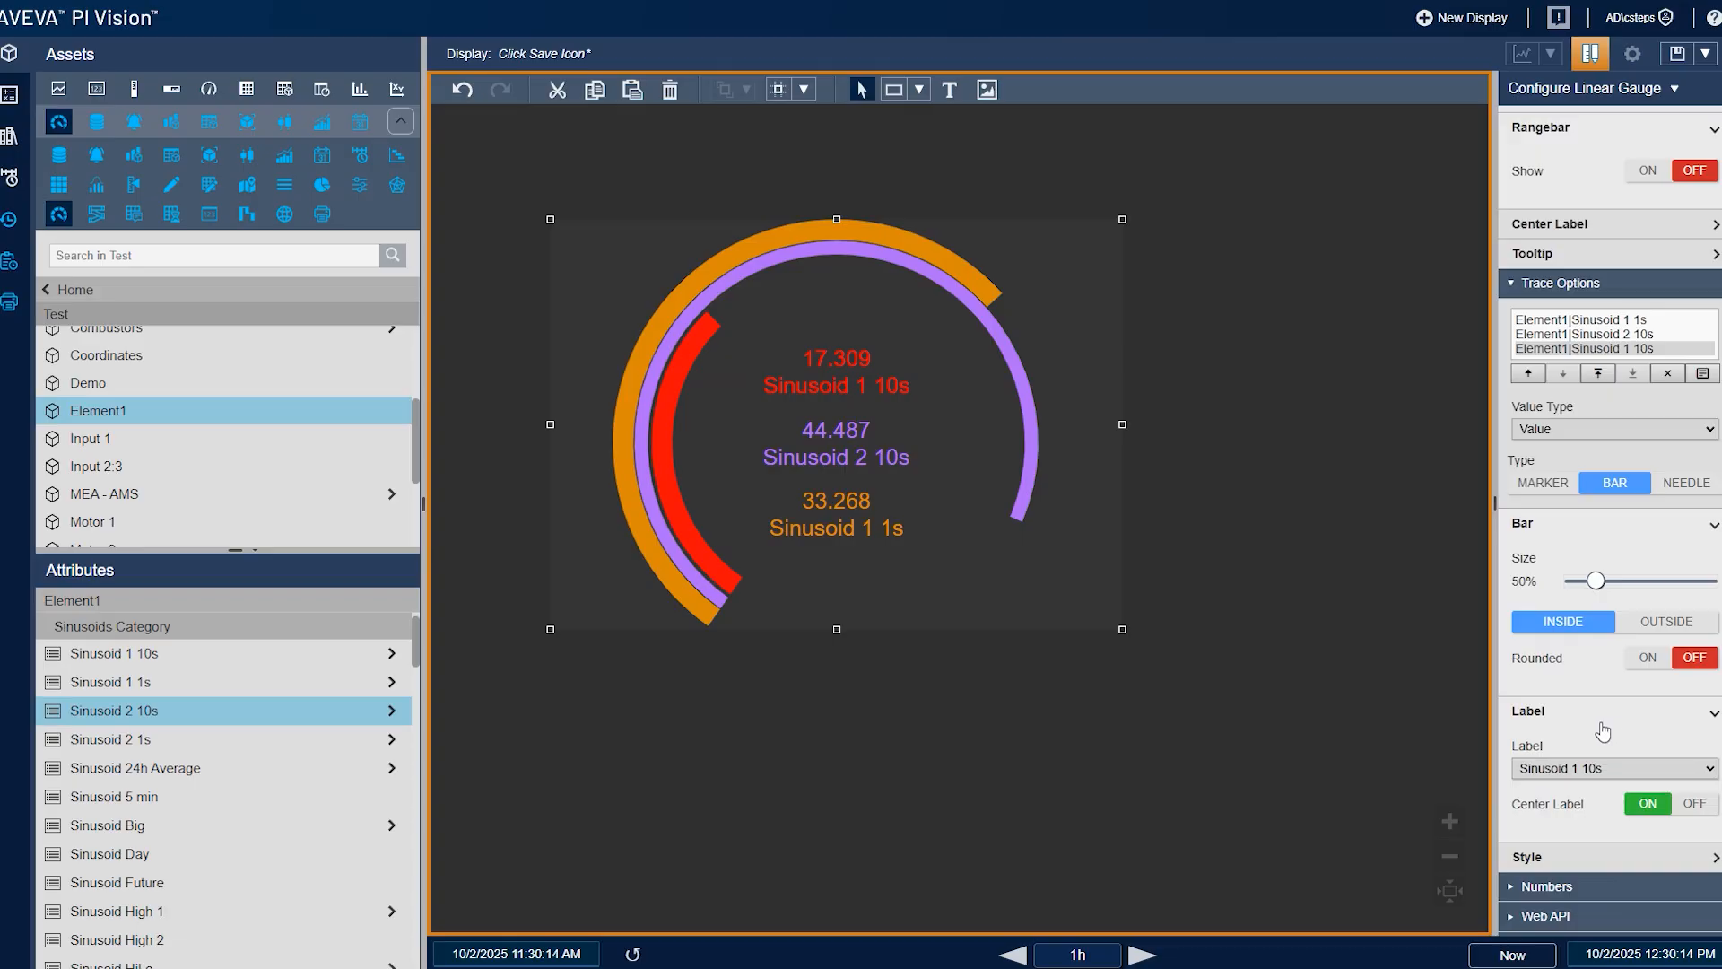
{"action": "left_click_drag", "start_coordinate": [841, 338], "coordinate": [850, 322]}
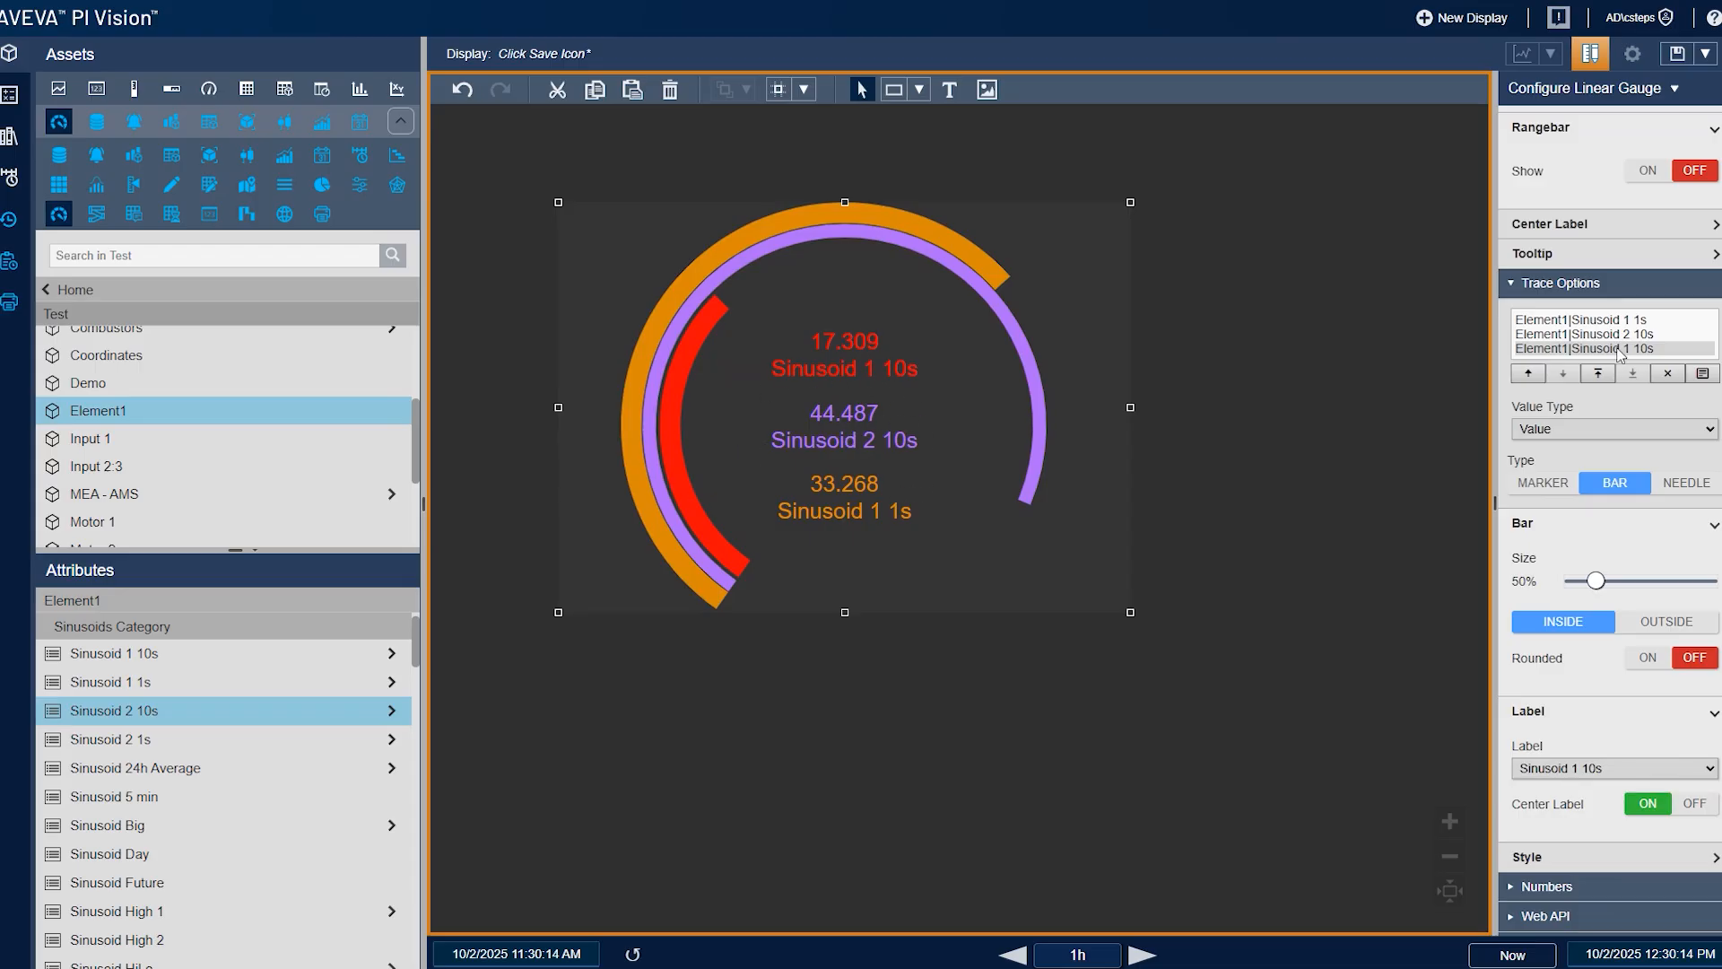
{"action": "left_click", "coordinate": [1636, 805]}
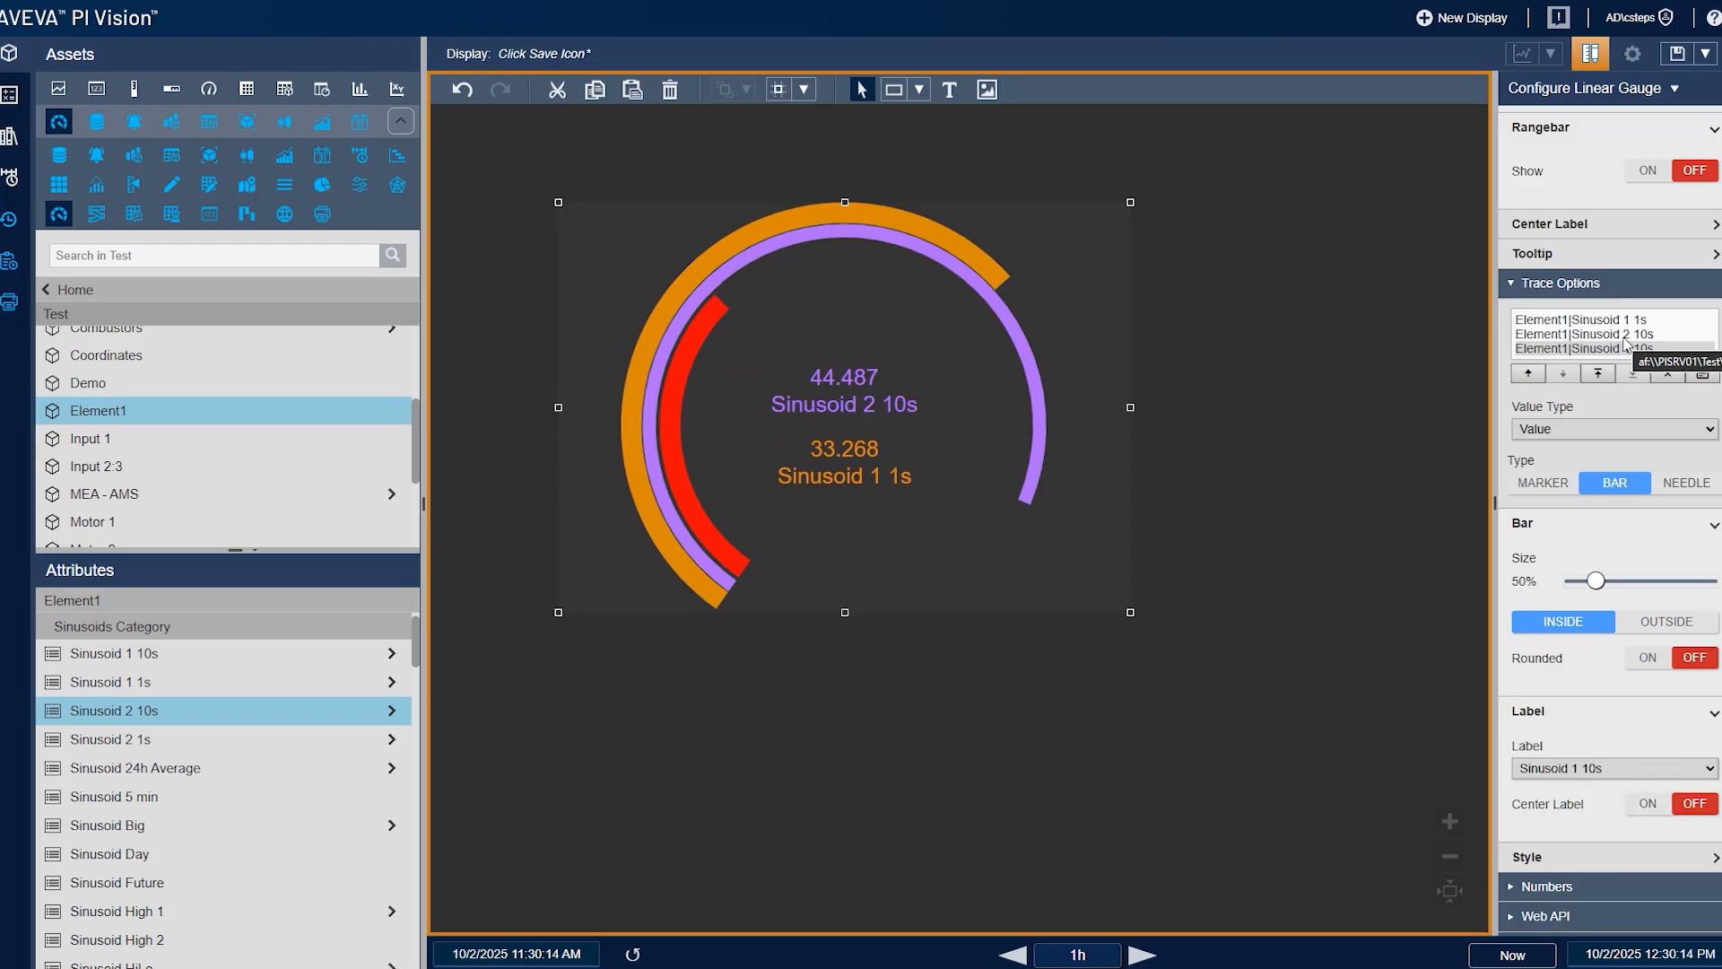
{"action": "left_click", "coordinate": [1605, 333]}
{"action": "left_click", "coordinate": [1674, 810]}
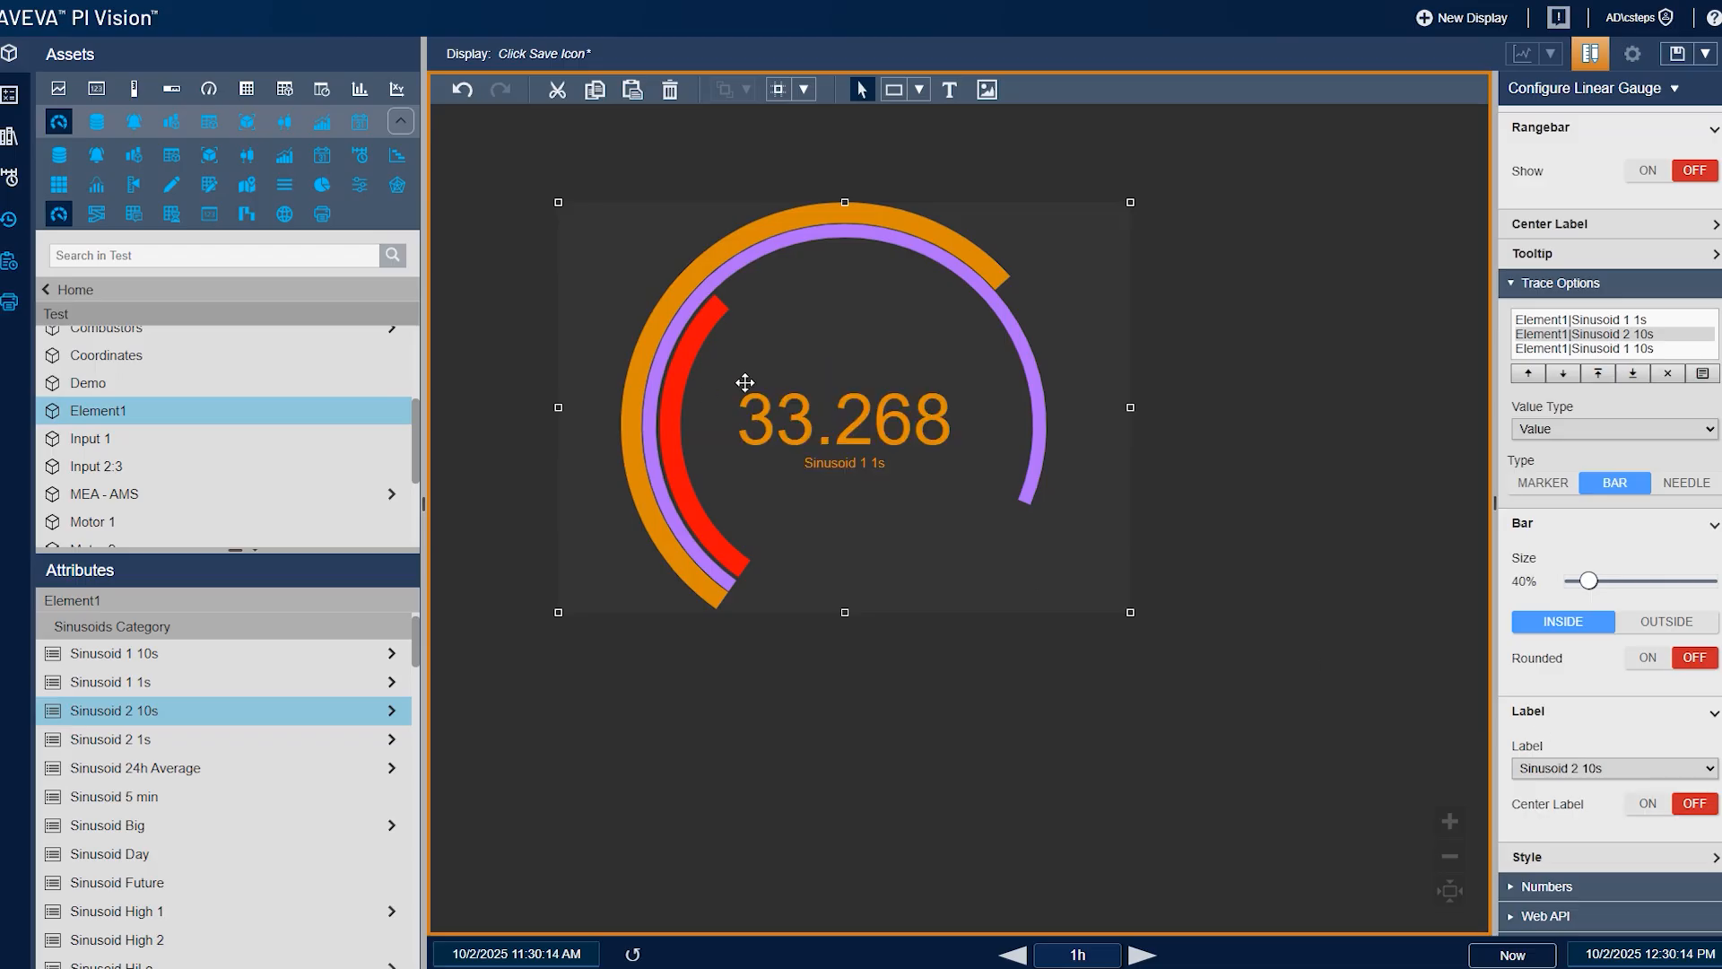